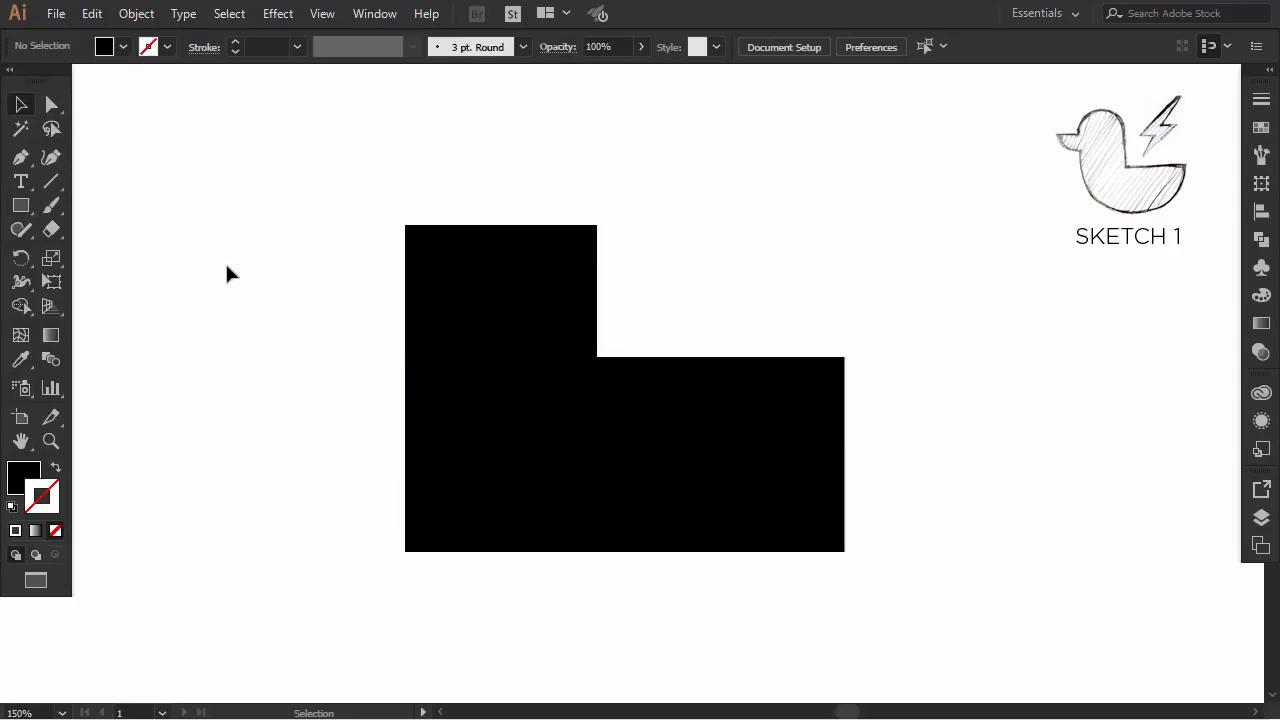
# - Draw a black circle as wide as the upright rectangle, resting on its upper edge
pyautogui.scroll(1, 225, 268)
pyautogui.moveTo(20, 210); pyautogui.dragTo(88, 251)
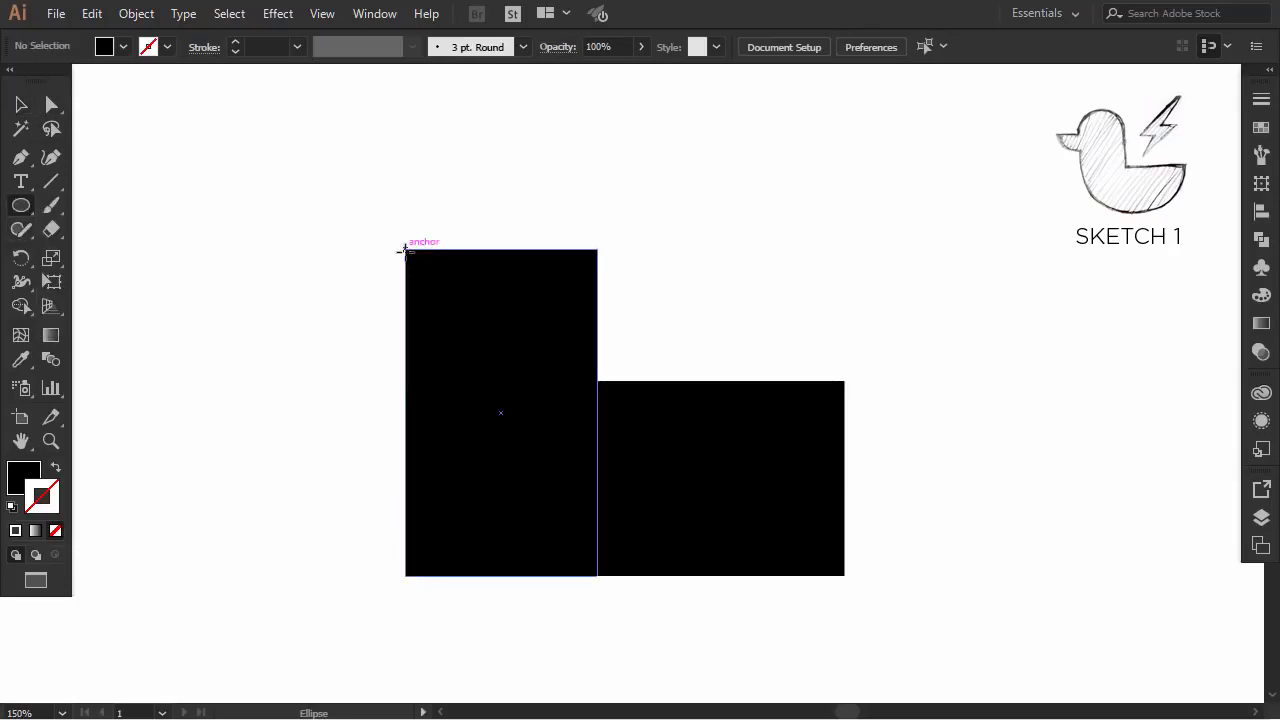
pyautogui.moveTo(404, 249); pyautogui.dragTo(597, 243)
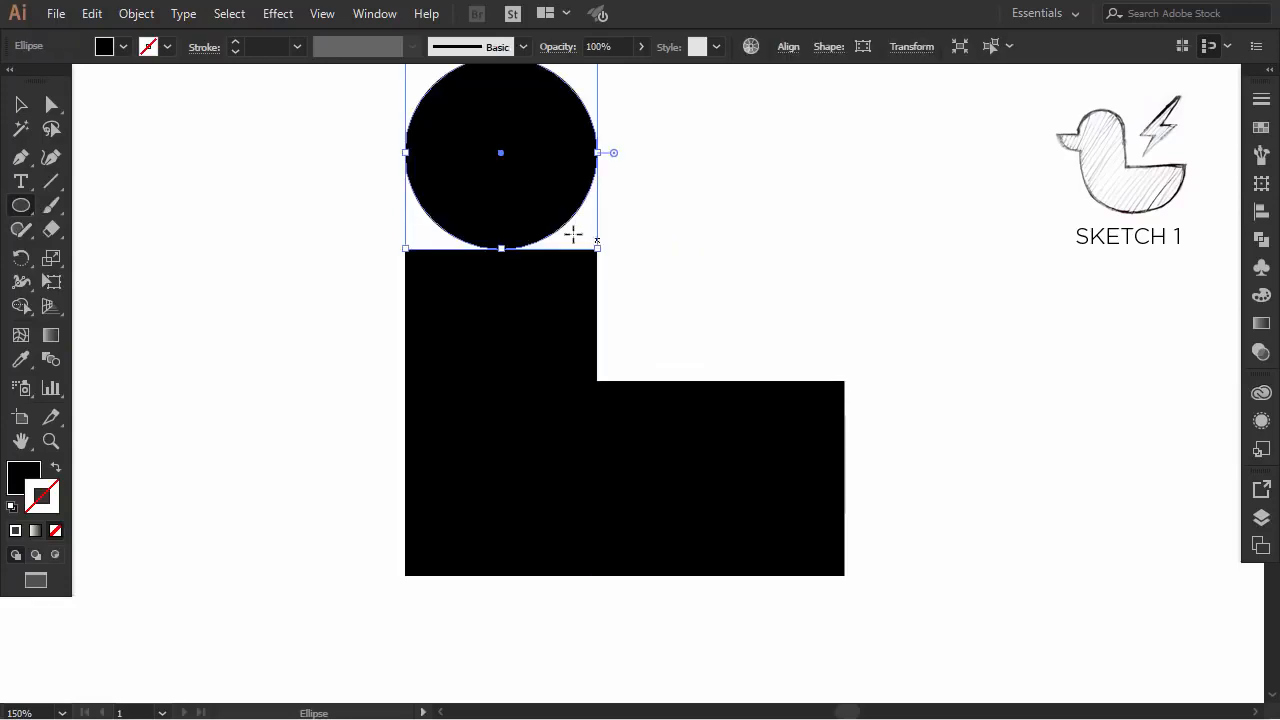
# - Move the circle straight down to overlap the upright rectangle, forming the duck's rounded head
pyautogui.click(24, 101)
pyautogui.click(365, 174)
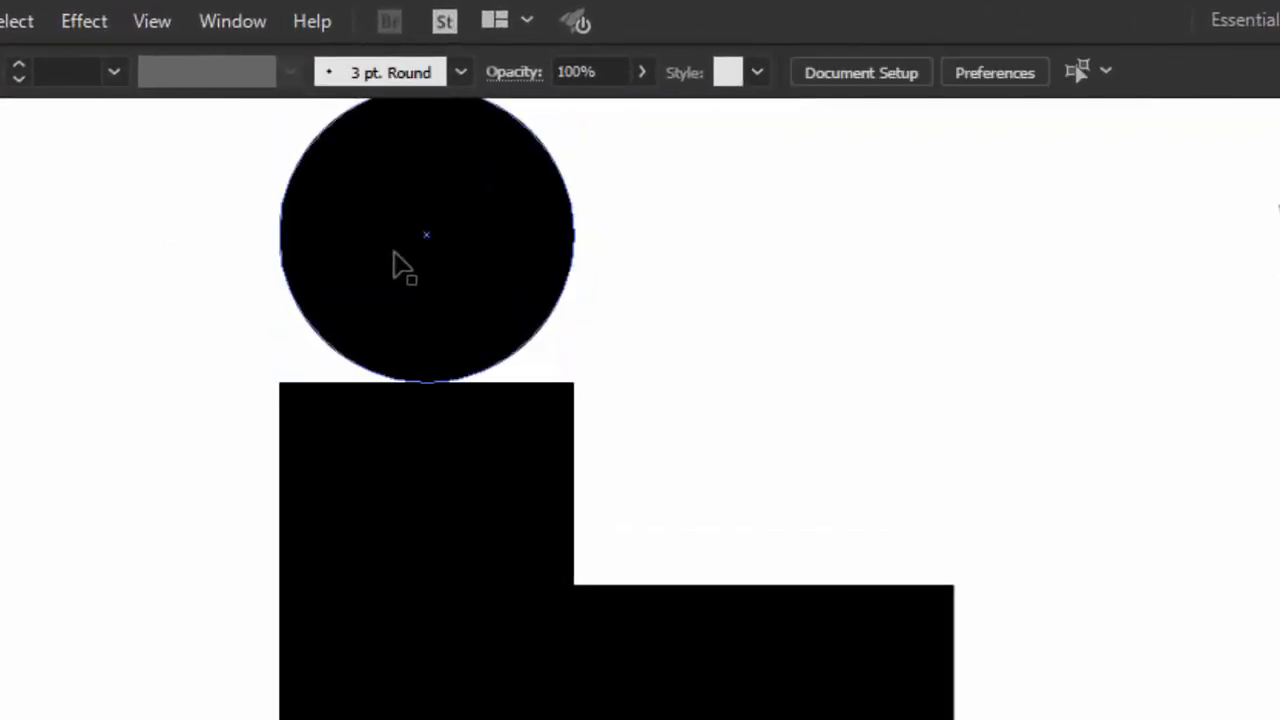
pyautogui.moveTo(483, 176); pyautogui.dragTo(484, 205)
pyautogui.moveTo(398, 313); pyautogui.dragTo(421, 363)
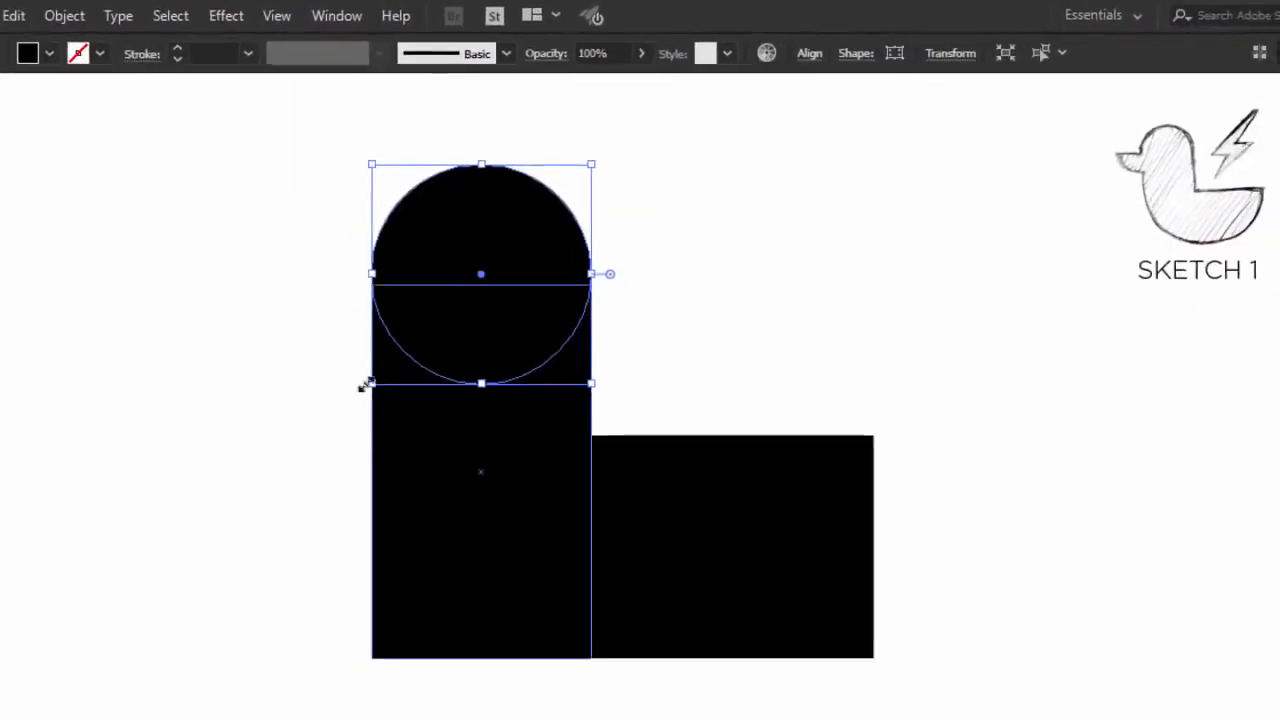
pyautogui.click(170, 459)
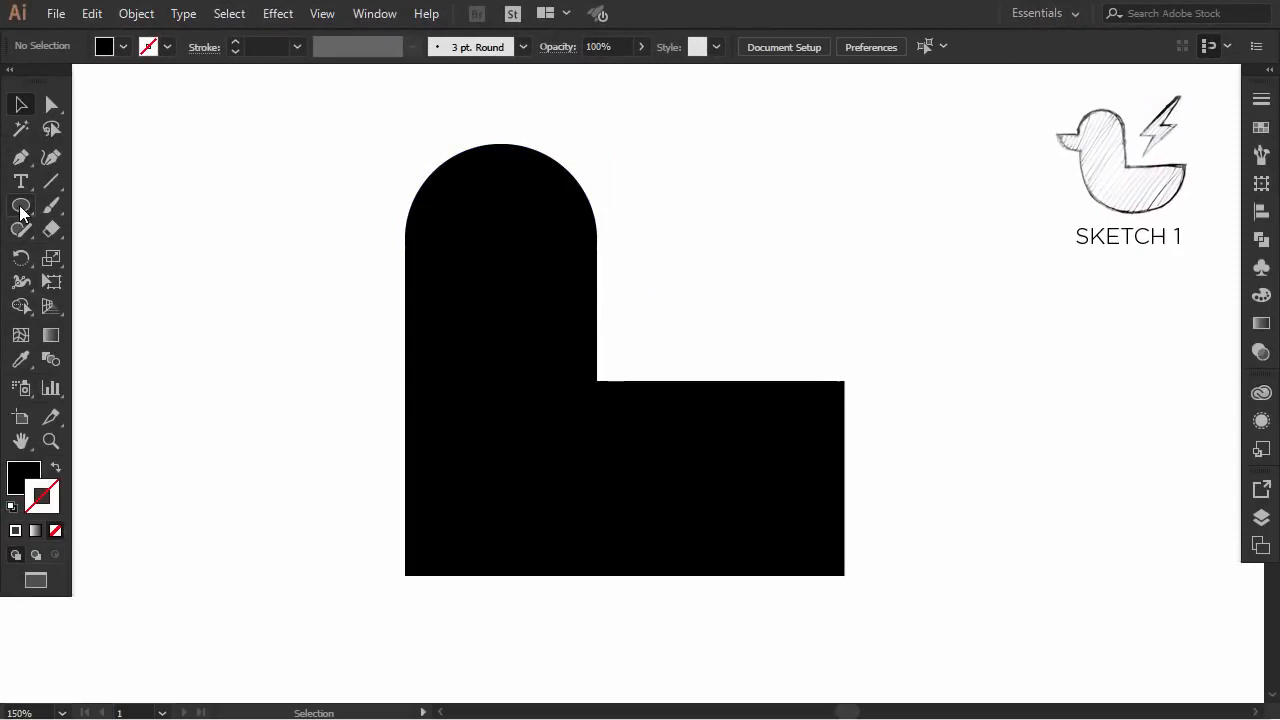
# - Draw a black rectangle about 71 px wide for the beak, slightly overlapping the head's left edge
pyautogui.moveTo(21, 211); pyautogui.dragTo(120, 203)
pyautogui.moveTo(417, 231); pyautogui.dragTo(307, 318)
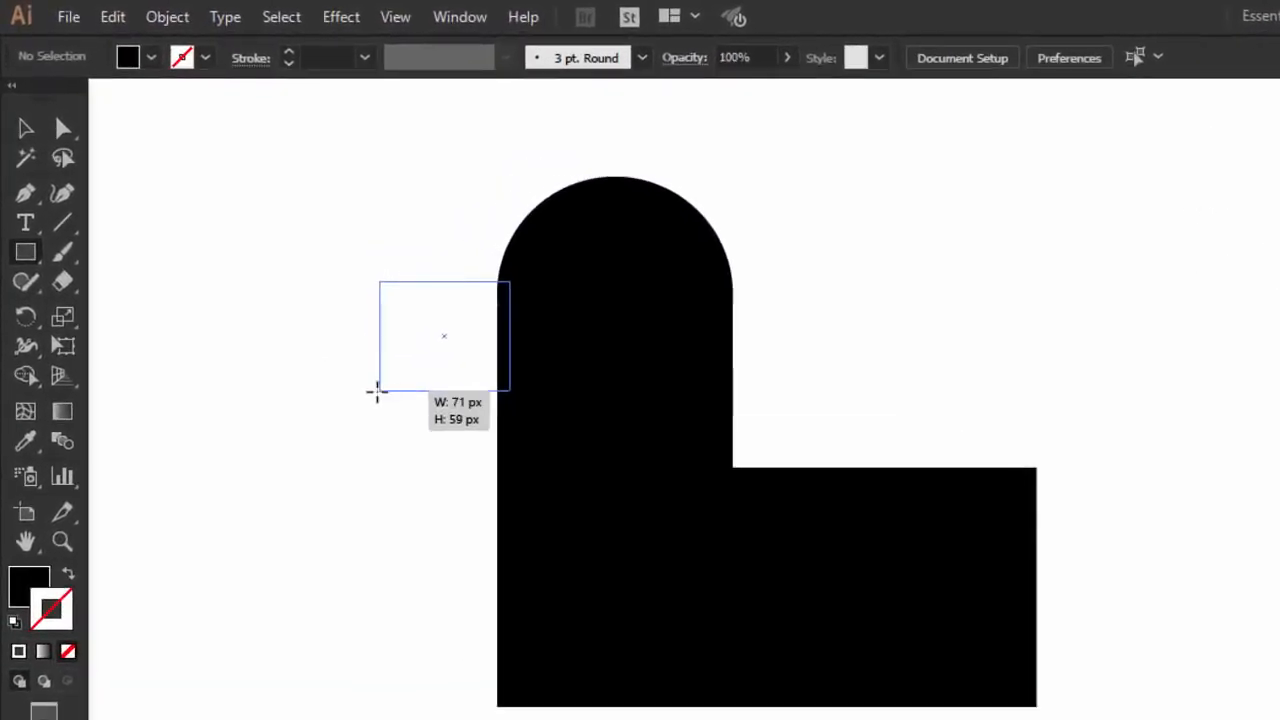
pyautogui.moveTo(377, 391)
pyautogui.mouseDown()
pyautogui.moveTo(360, 382)
pyautogui.moveTo(377, 381)
pyautogui.mouseUp()
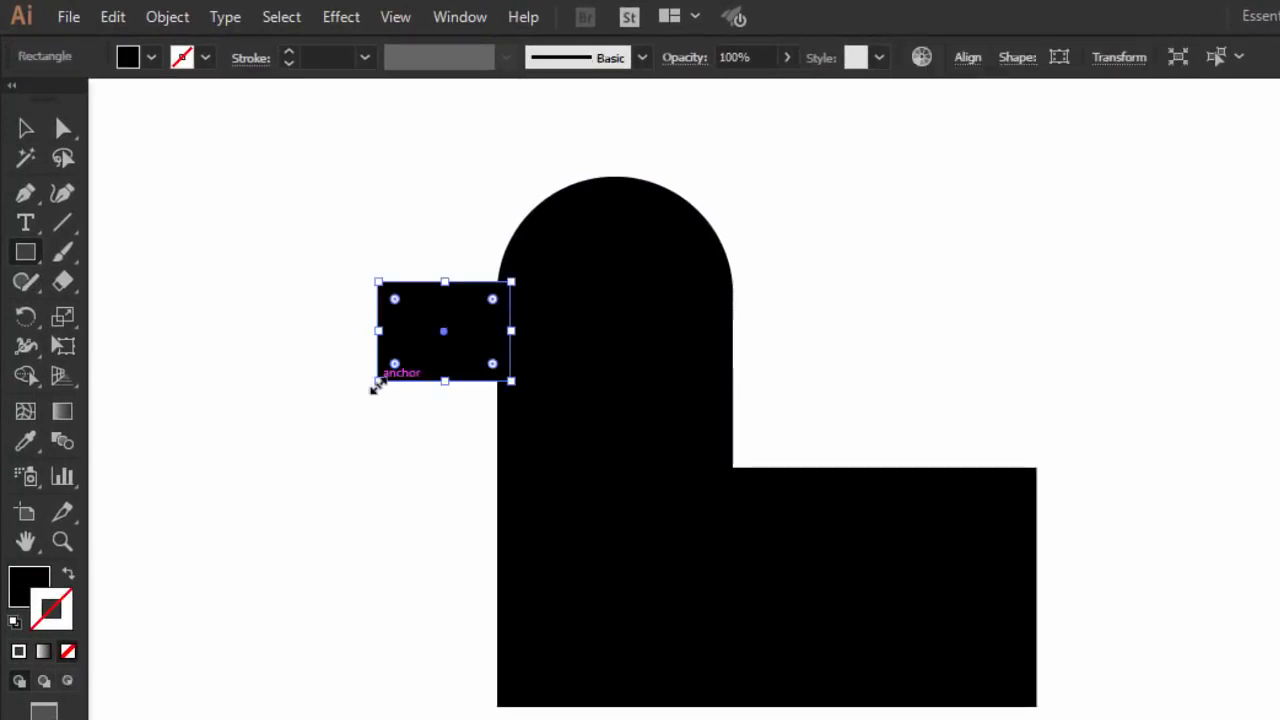
# - Select all the duck's overlapping shapes and unite them into one shape with Pathfinder
pyautogui.click(17, 132)
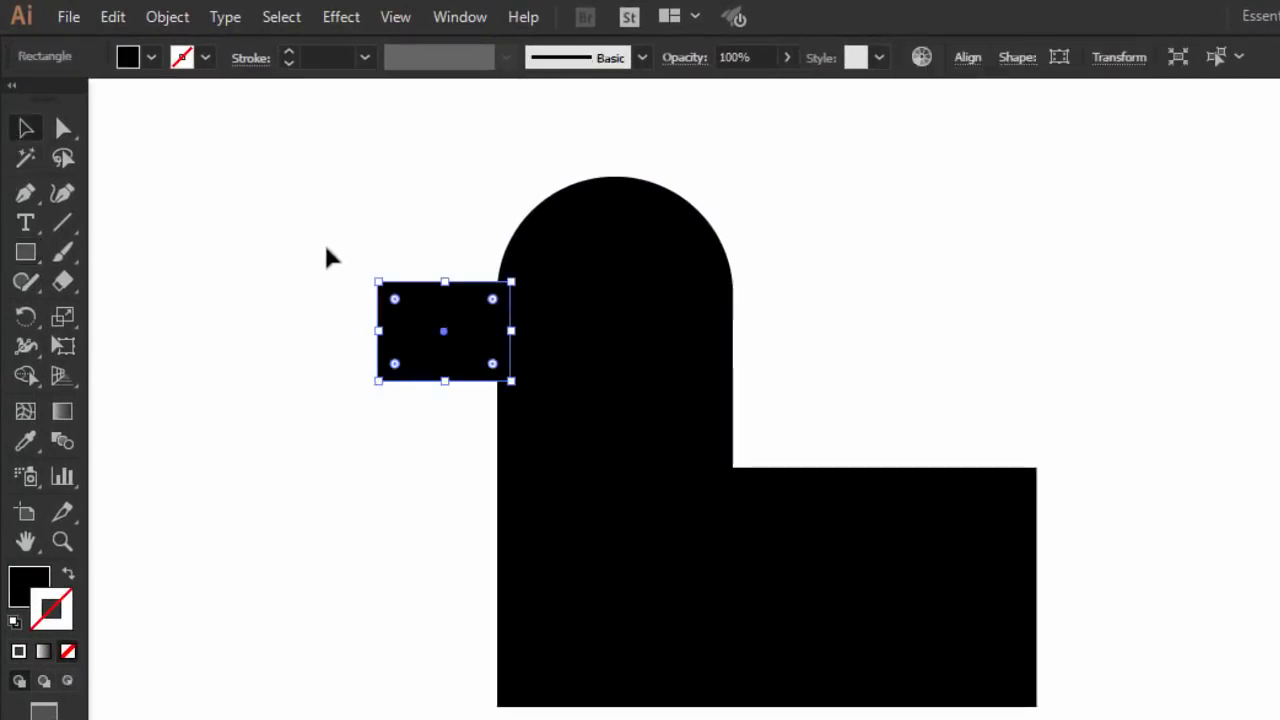
pyautogui.click(350, 240)
pyautogui.moveTo(312, 159); pyautogui.dragTo(1133, 719)
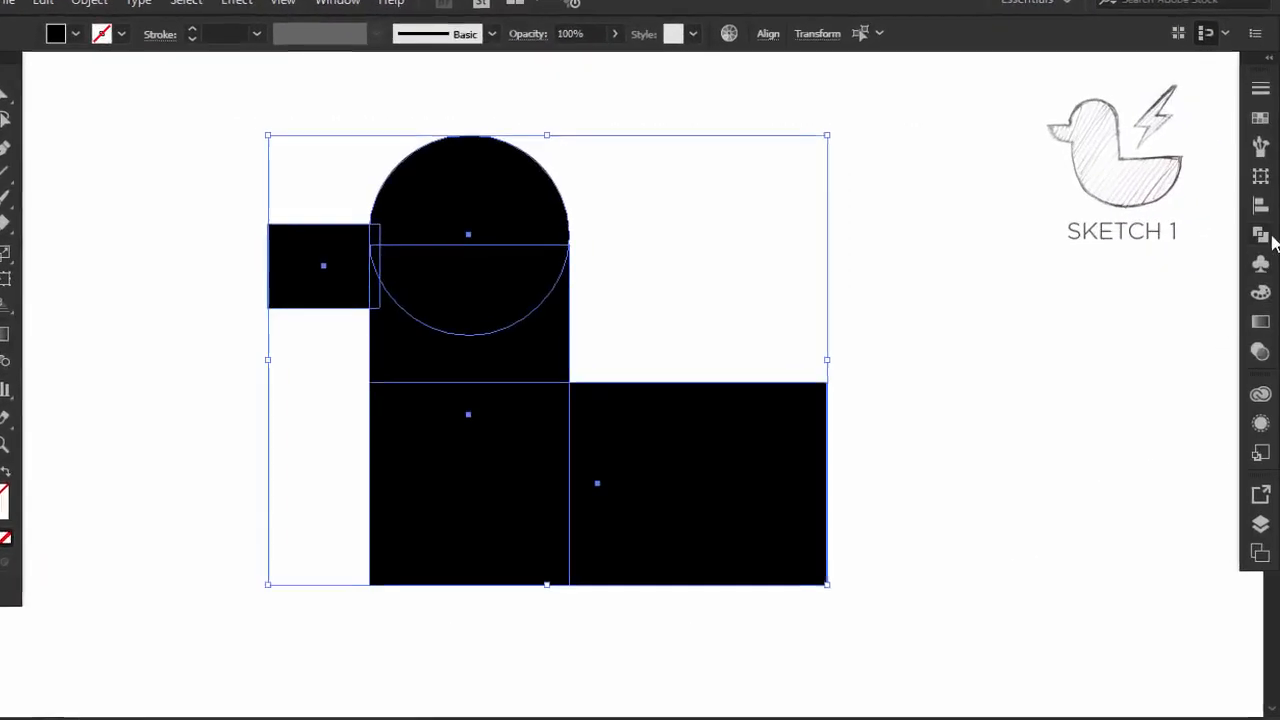
pyautogui.click(1261, 239)
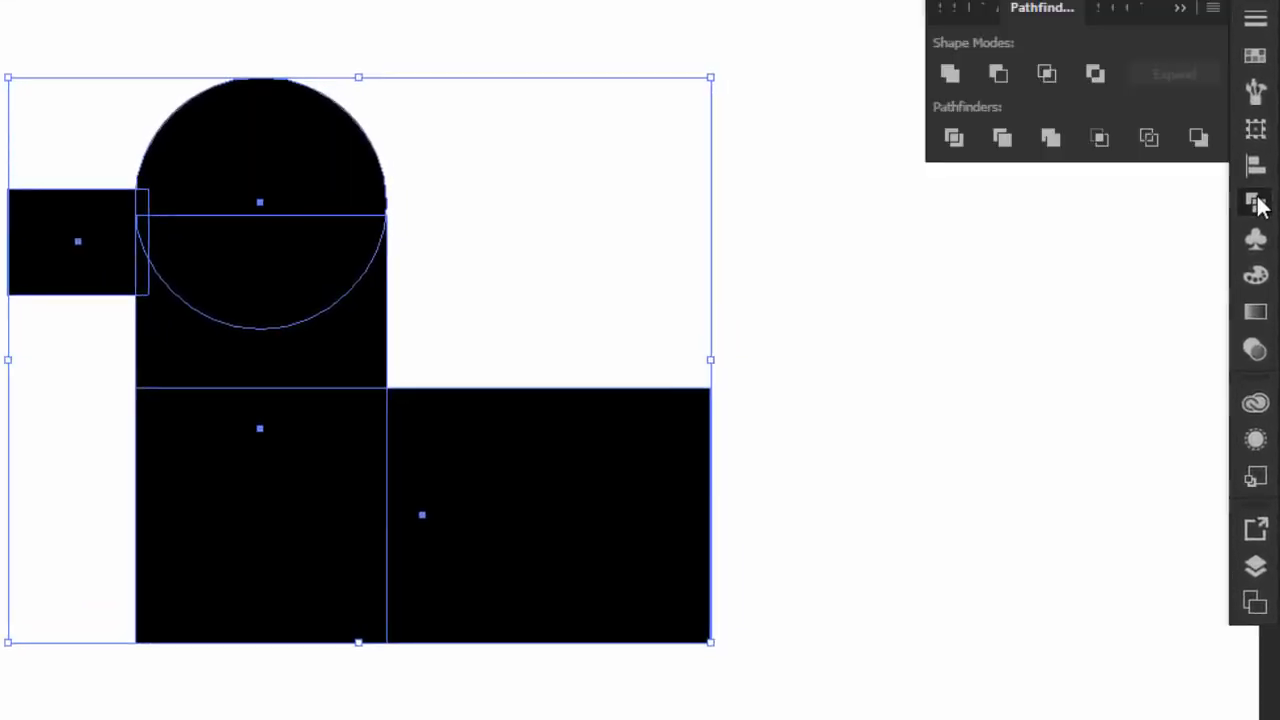
pyautogui.click(950, 73)
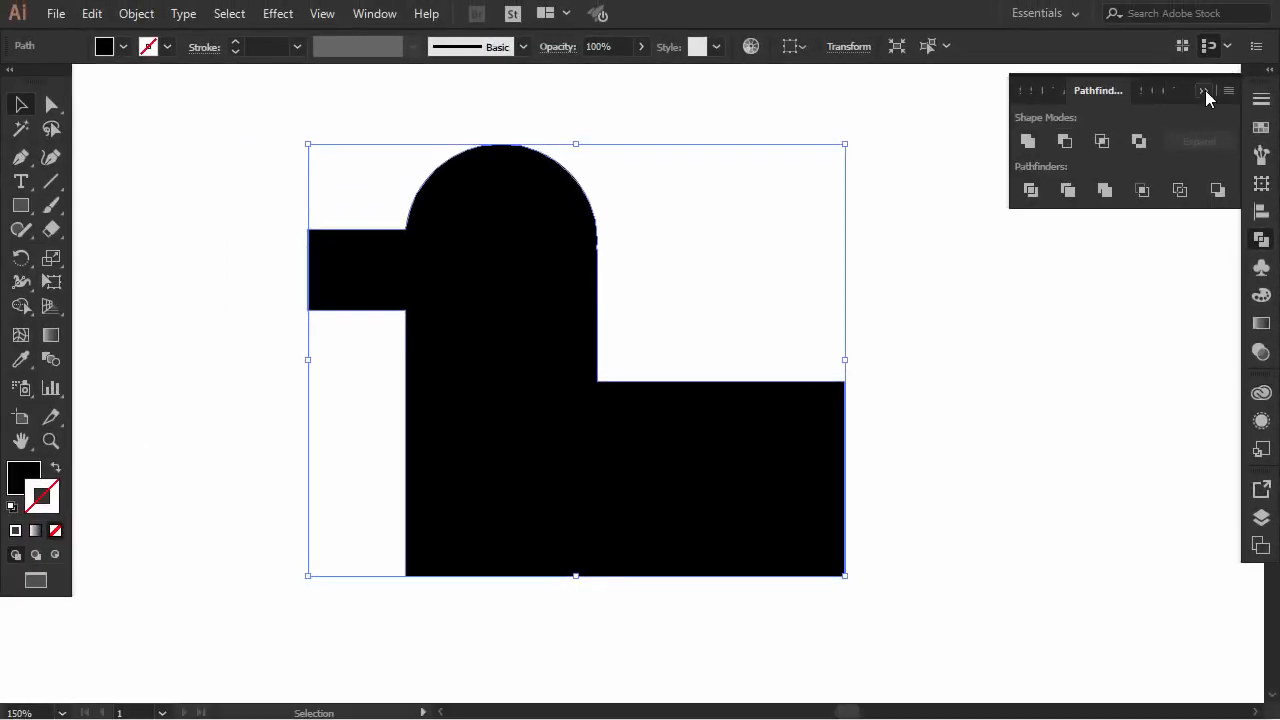
pyautogui.click(1205, 92)
pyautogui.click(1160, 106)
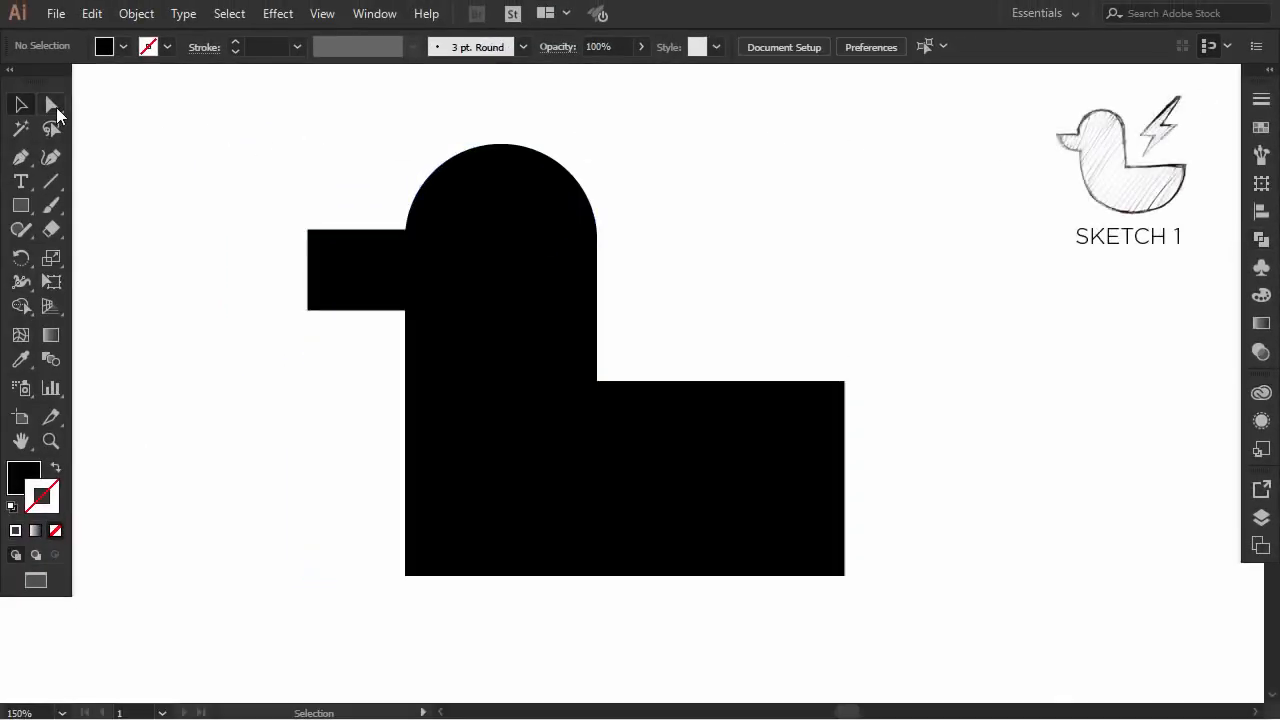
# - Round the beak's lower-left corner to the maximum radius, leaving its upper edge straight
pyautogui.click(55, 109)
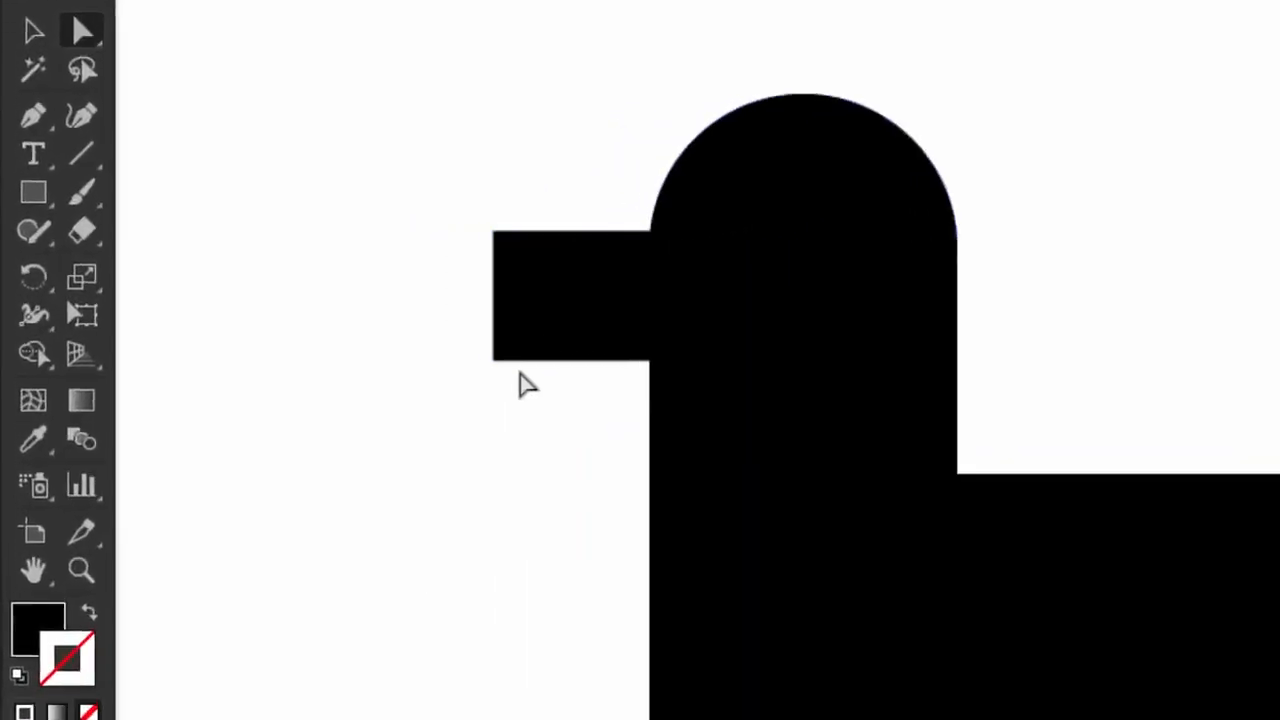
pyautogui.click(494, 361)
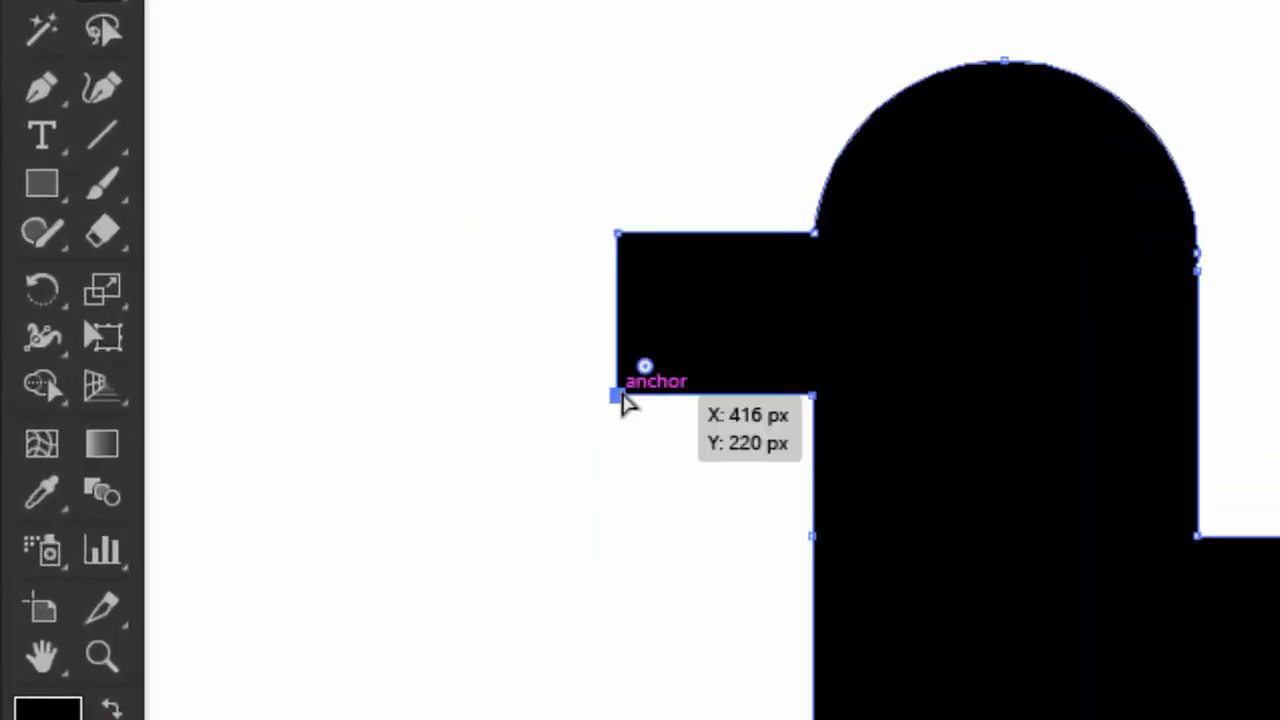
pyautogui.moveTo(645, 366); pyautogui.dragTo(862, 262)
pyautogui.click(1249, 406)
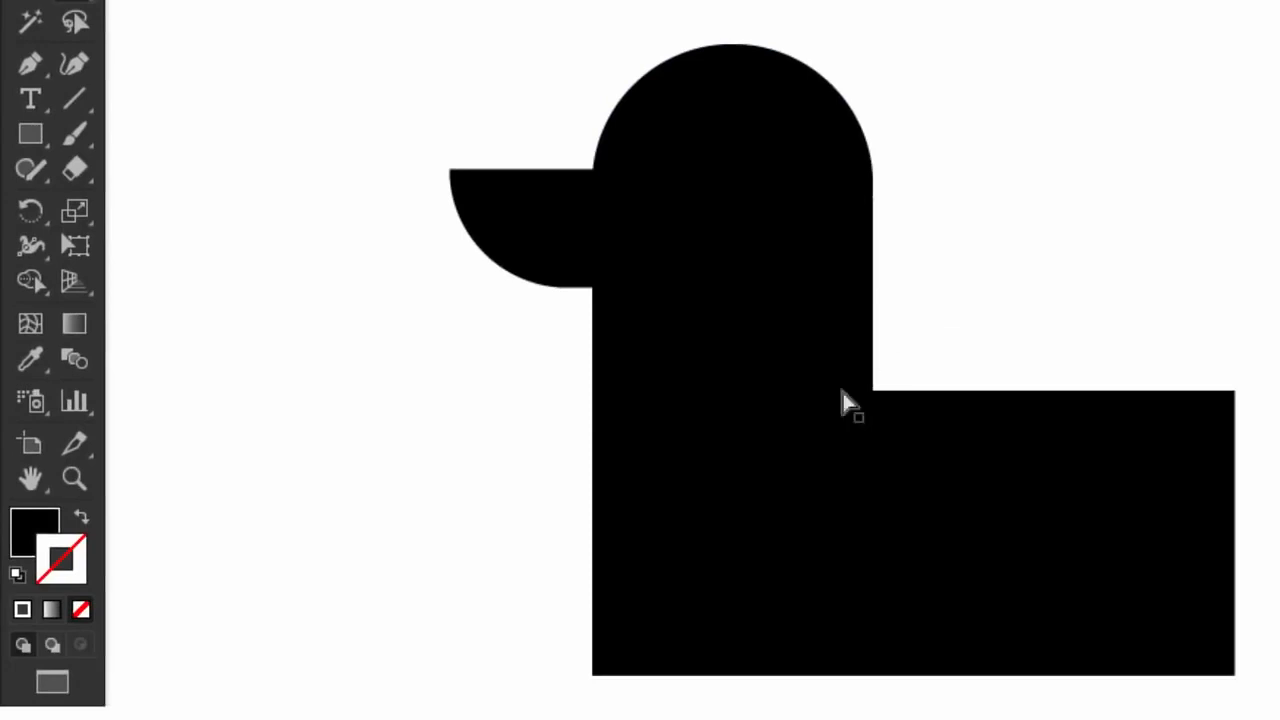
# - Round the body's lower-left and lower-right corners to the maximum radius to form the duck's curved belly
pyautogui.click(592, 677)
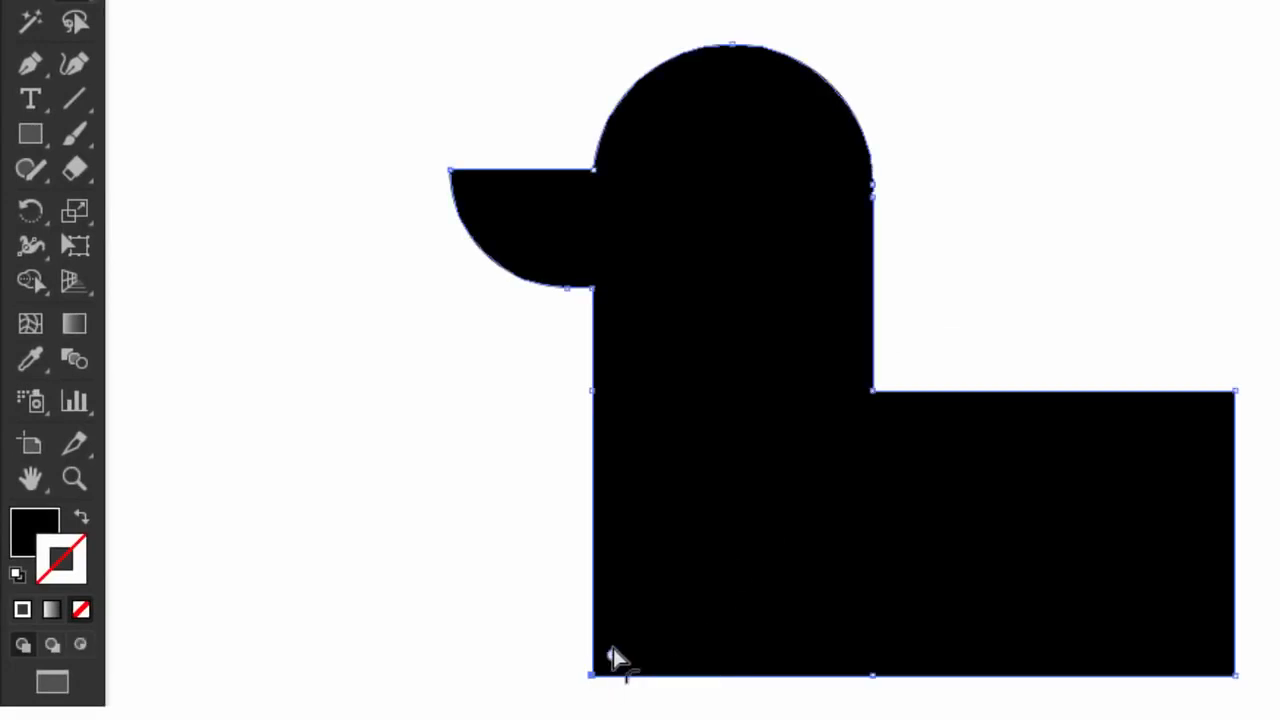
pyautogui.moveTo(665, 625); pyautogui.dragTo(1040, 310)
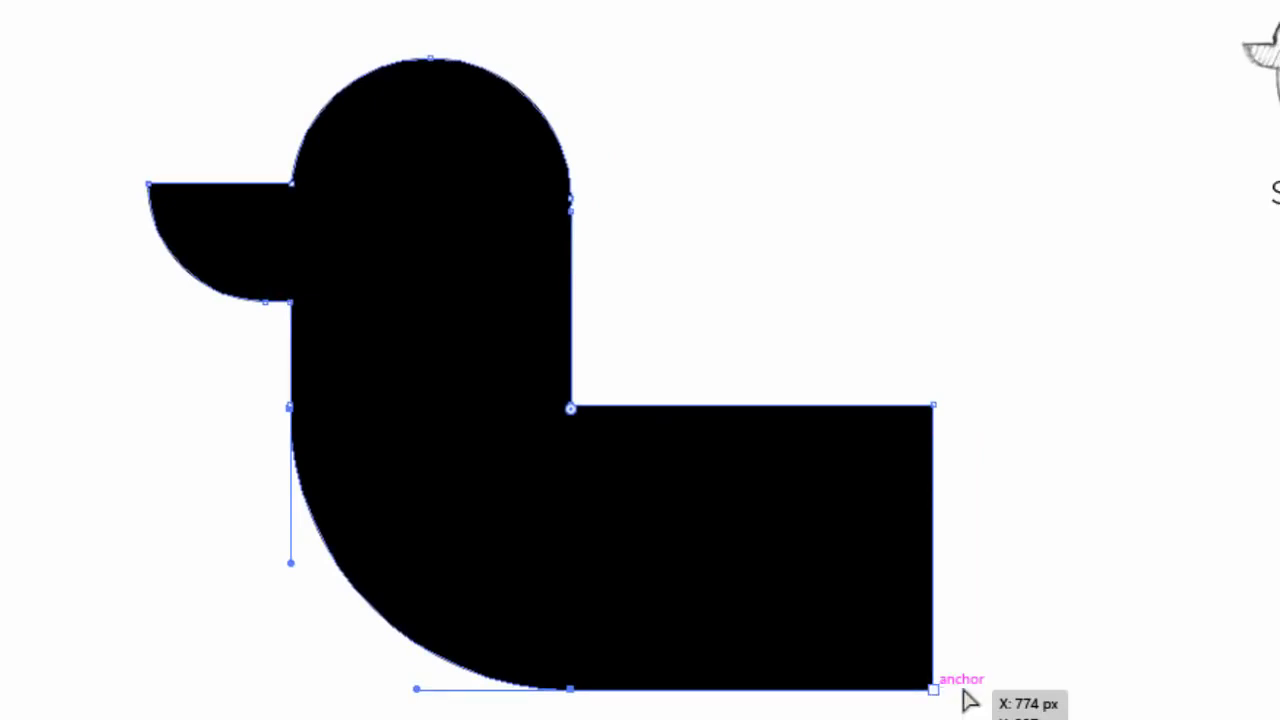
pyautogui.moveTo(976, 683); pyautogui.dragTo(874, 719)
pyautogui.moveTo(919, 673); pyautogui.dragTo(650, 330)
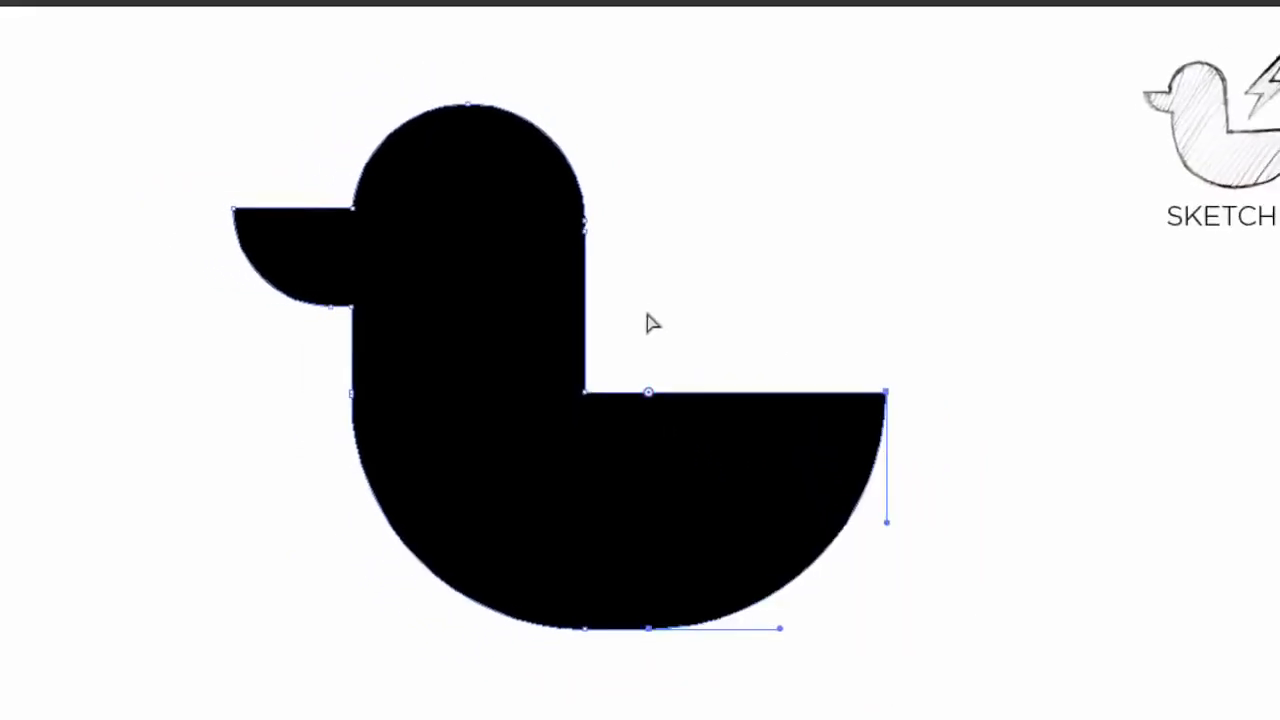
pyautogui.click(746, 273)
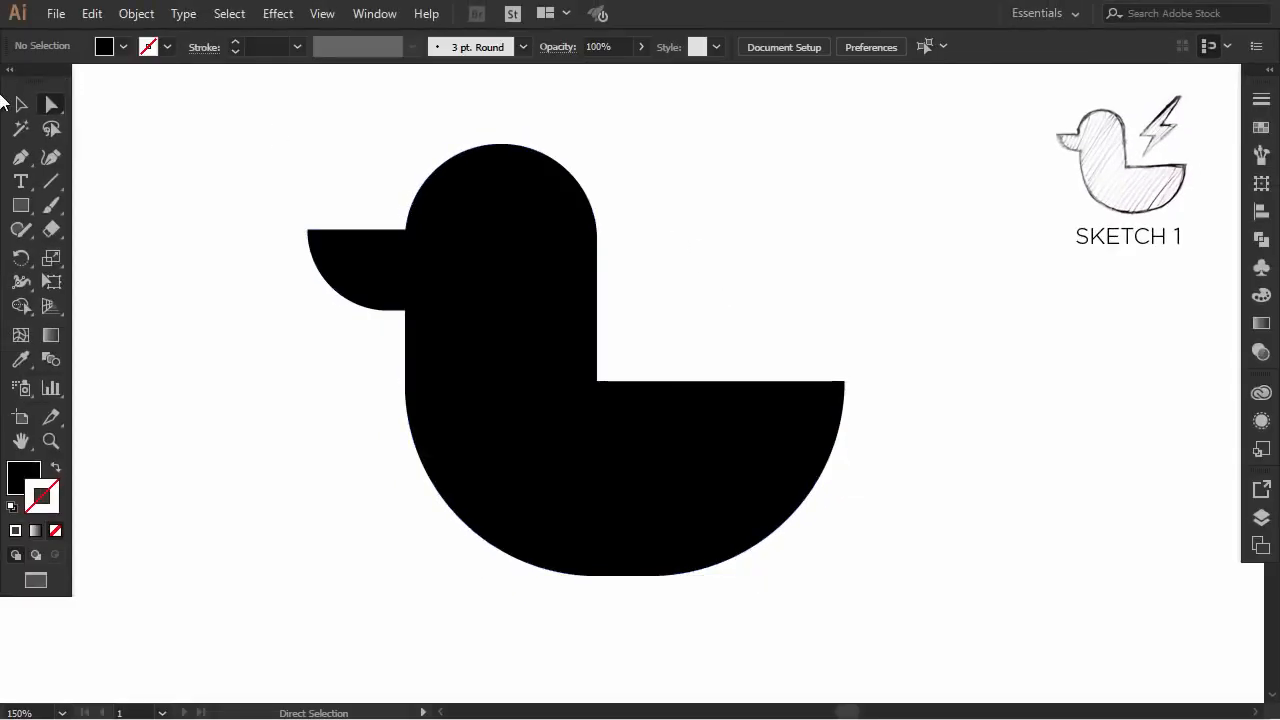
# - Scale the whole duck down proportionally and move it lower on the artboard
pyautogui.click(20, 106)
pyautogui.moveTo(478, 295); pyautogui.dragTo(914, 598)
pyautogui.moveTo(846, 146); pyautogui.dragTo(805, 208)
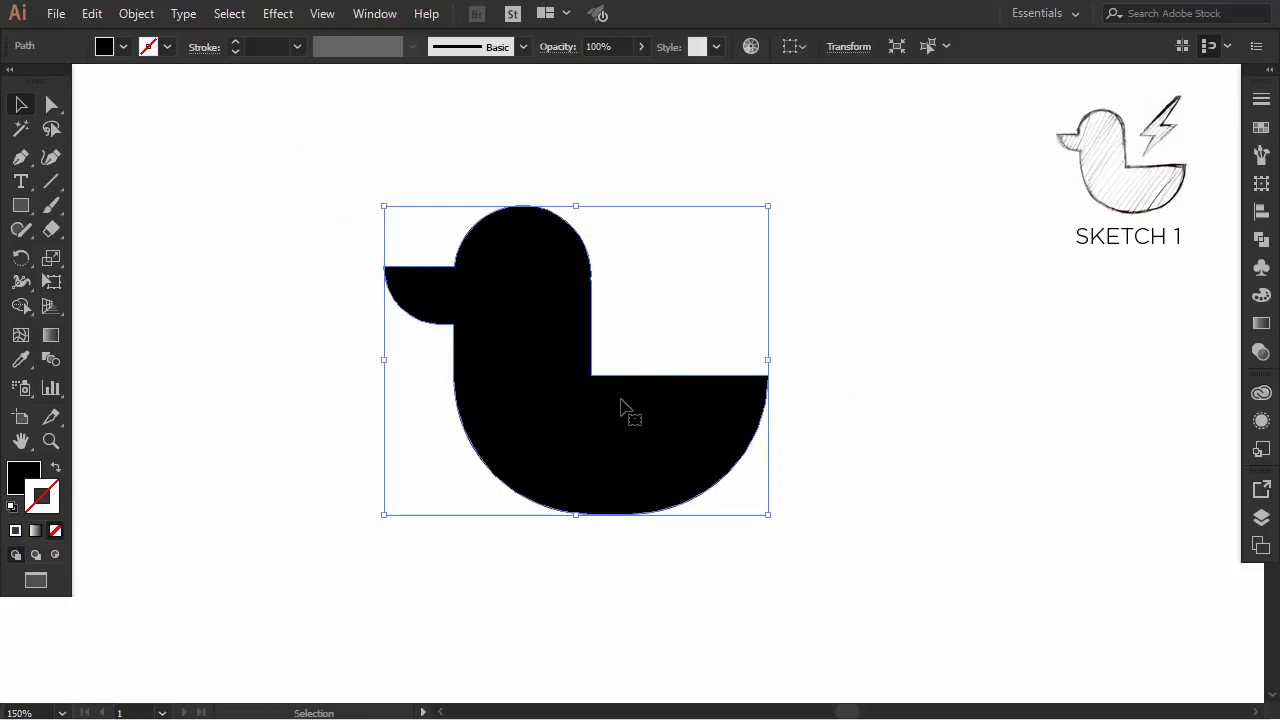
pyautogui.moveTo(620, 407); pyautogui.dragTo(630, 471)
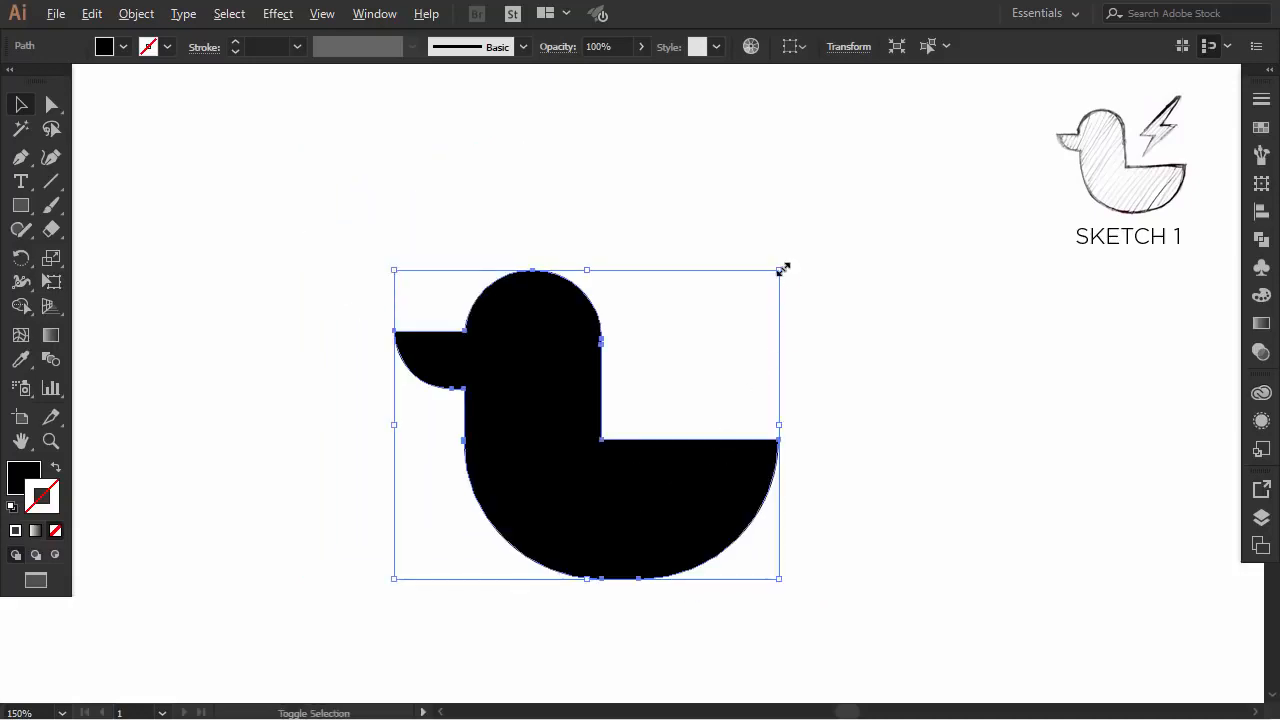
pyautogui.moveTo(782, 269); pyautogui.dragTo(768, 285)
pyautogui.click(833, 395)
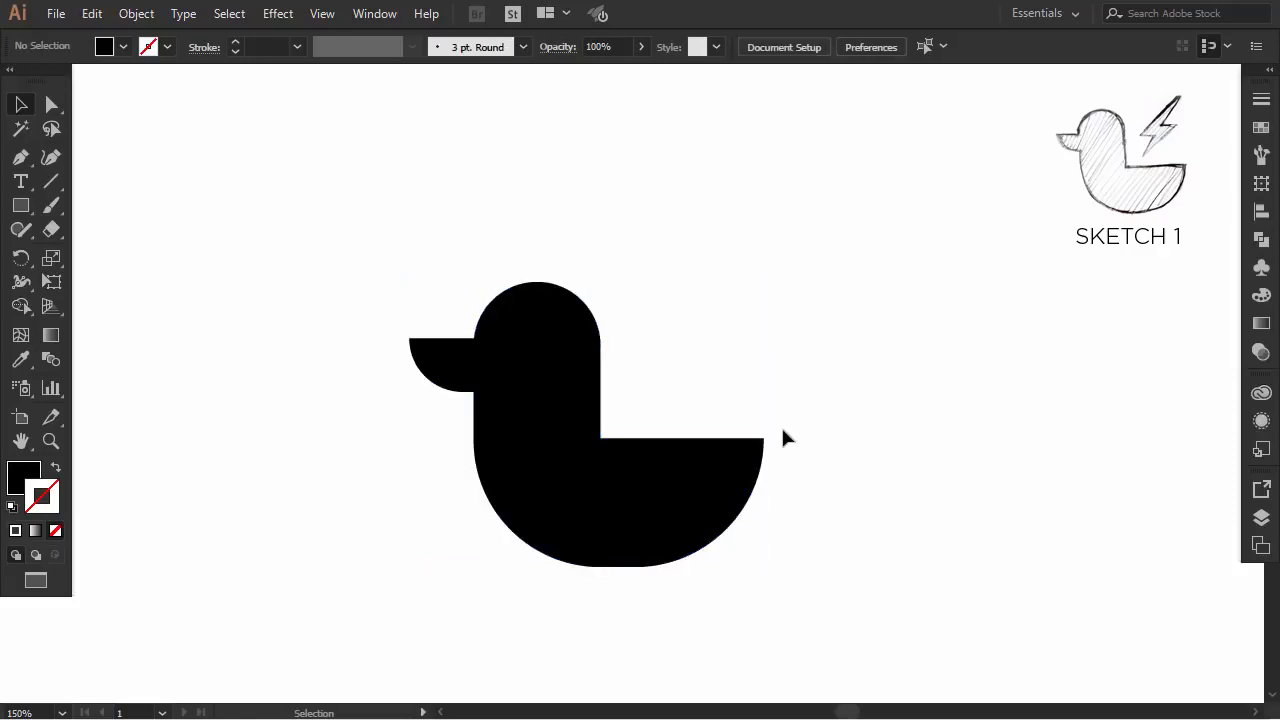
# - With no fill and a black stroke, draw an open zigzag path above the duck's tail: 45 px down, 33 px right, 42 px down
pyautogui.hotkey('shift', 'x')
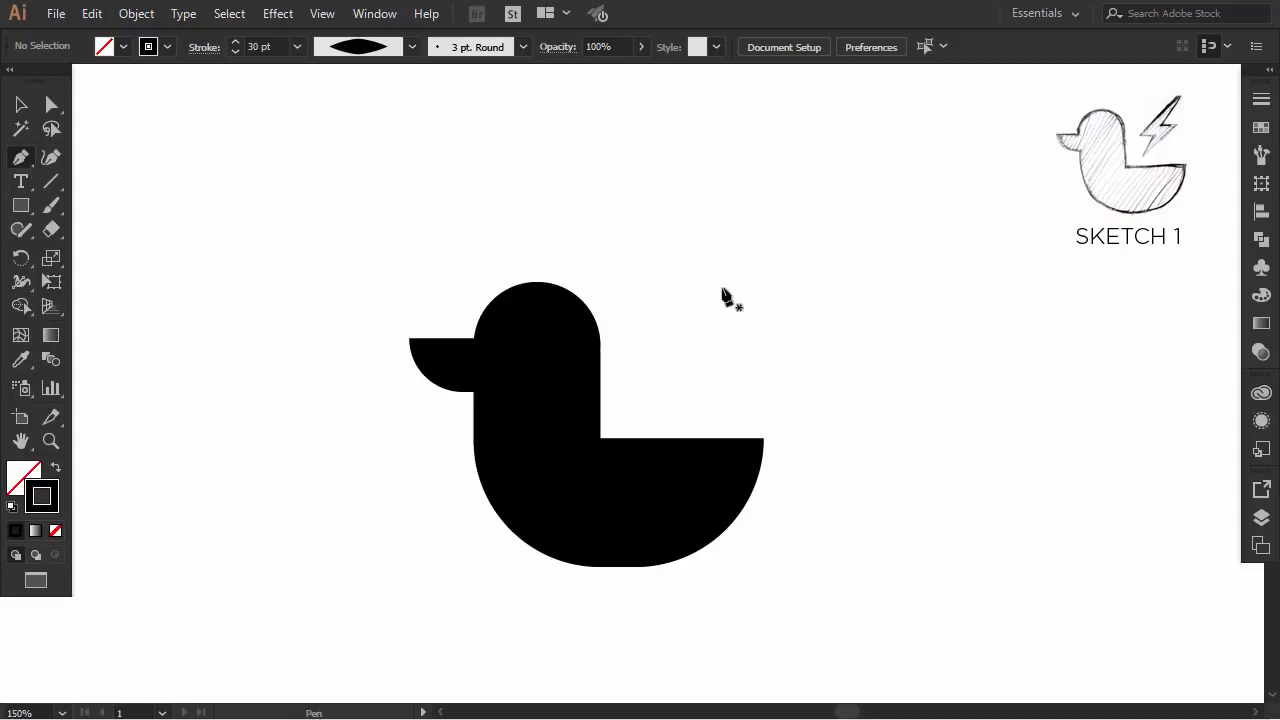
pyautogui.click(818, 177)
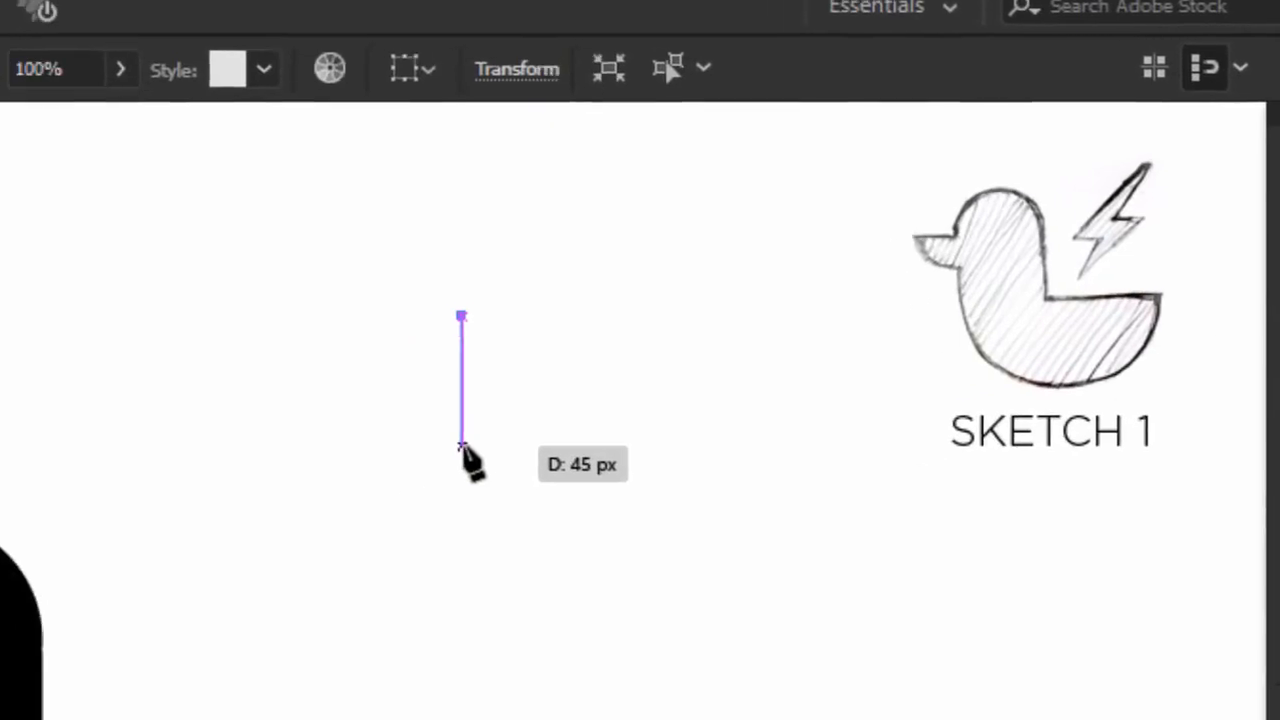
pyautogui.click(461, 447)
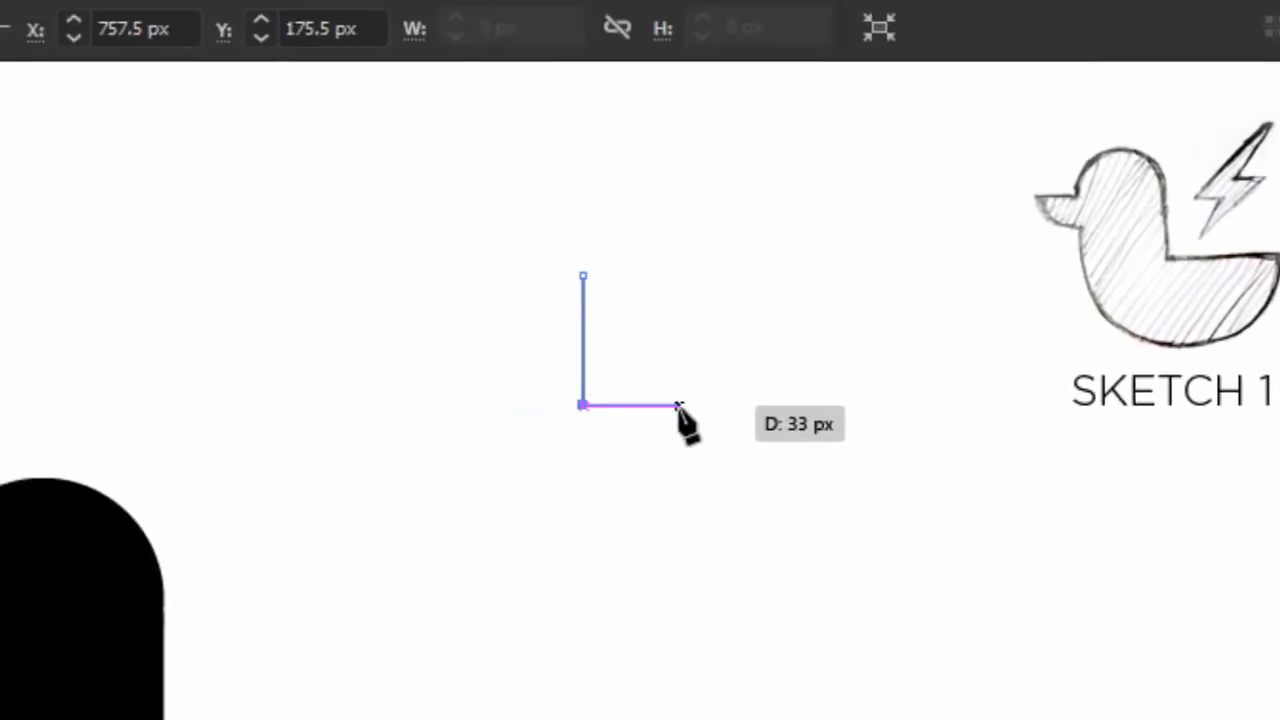
pyautogui.click(677, 405)
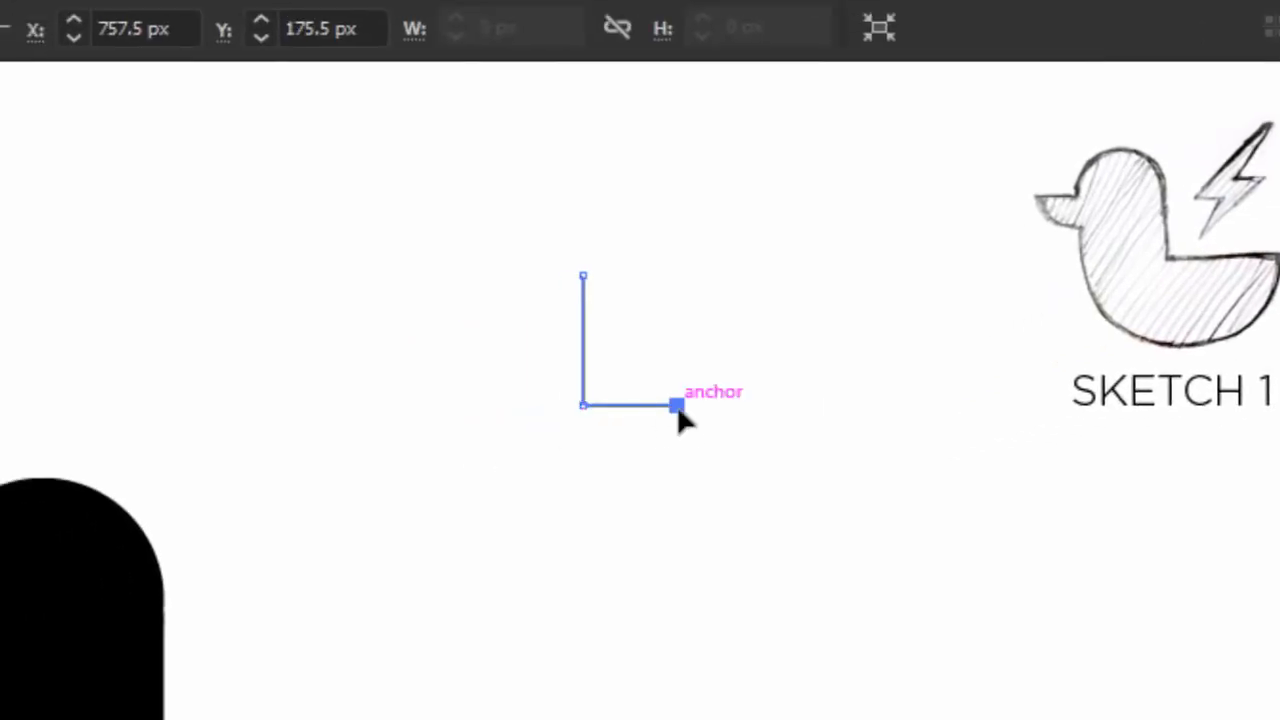
pyautogui.click(678, 524)
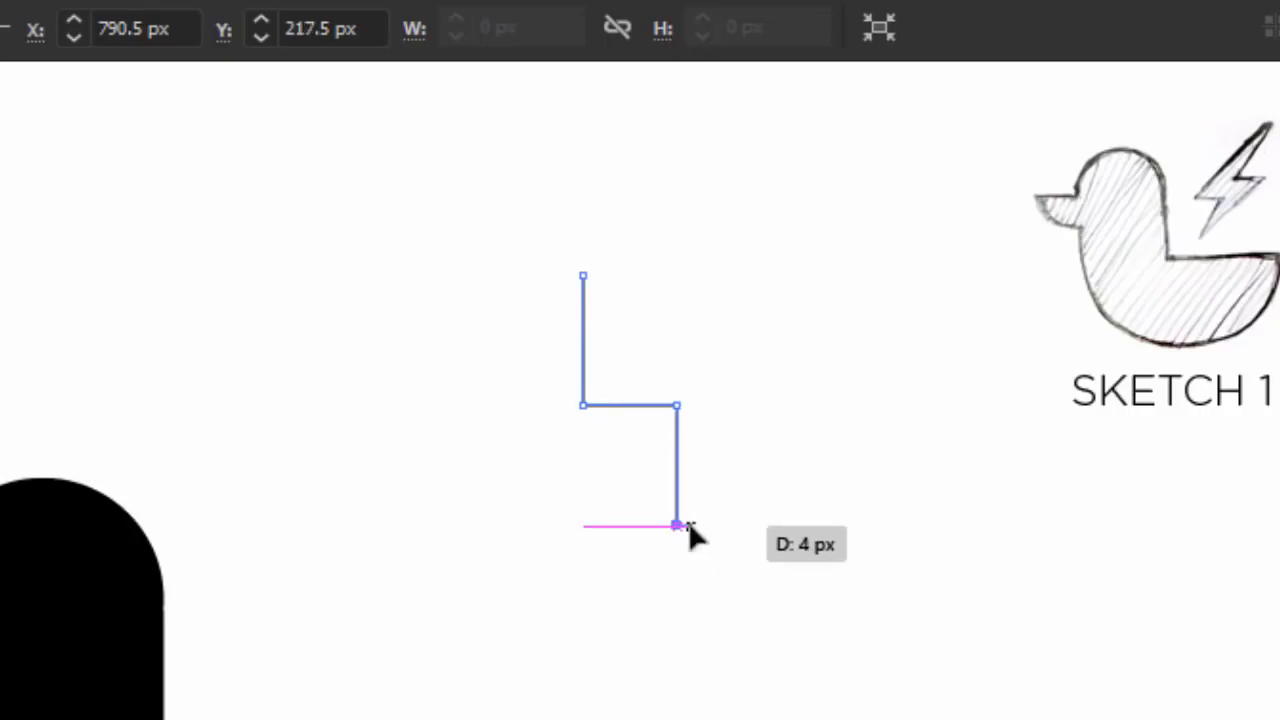
pyautogui.press('Escape')
pyautogui.press('v')
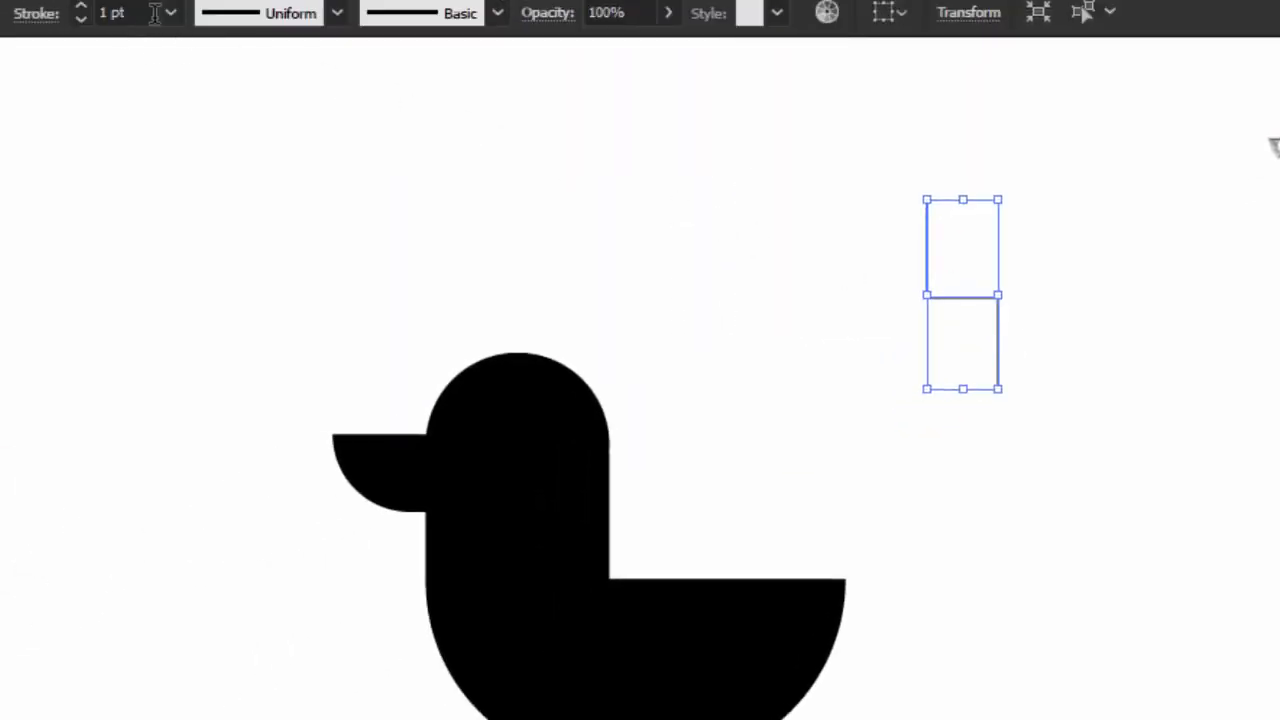
# - Try stroke weights of 20 pt and 40 pt on the zigzag path
pyautogui.click(171, 13)
pyautogui.click(224, 551)
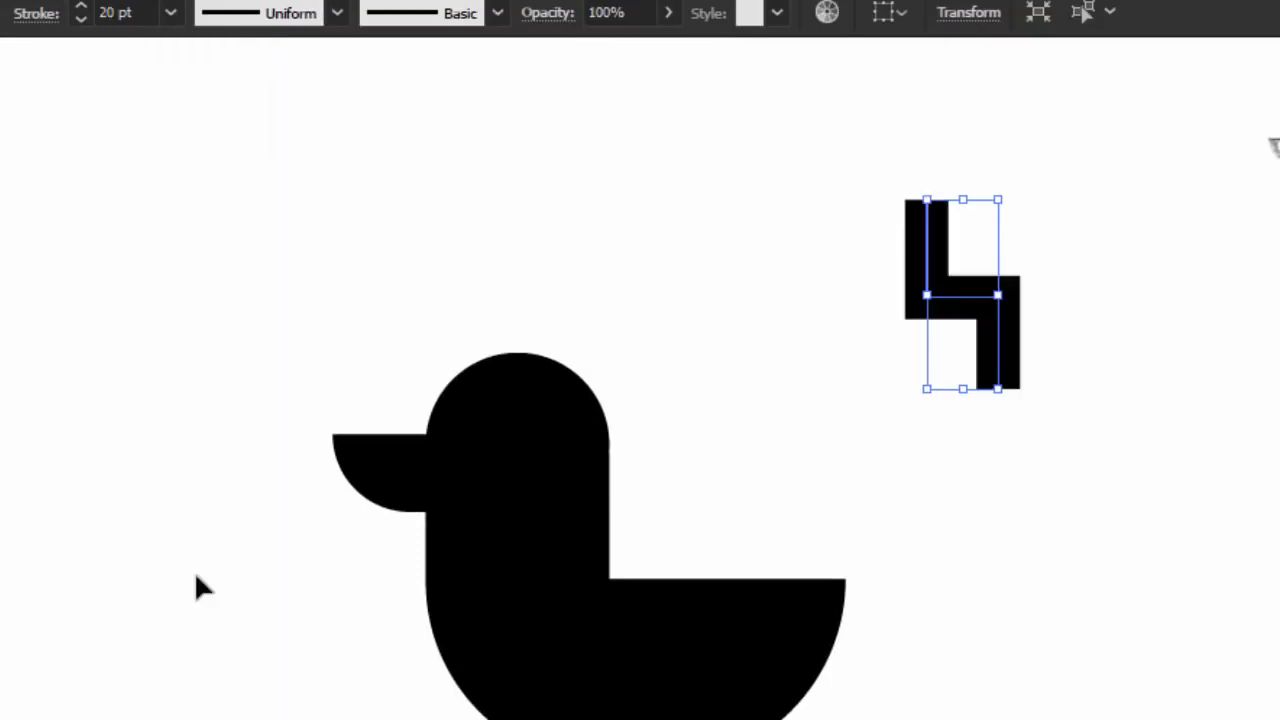
pyautogui.click(171, 14)
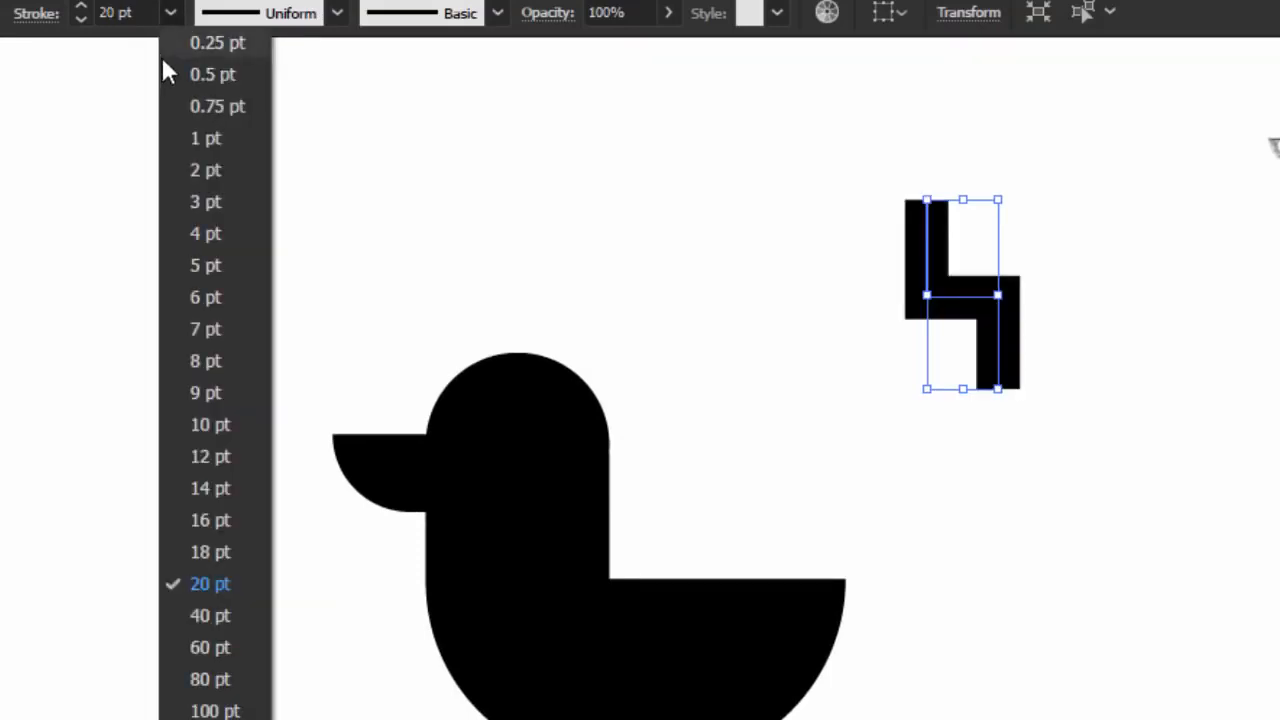
pyautogui.click(211, 611)
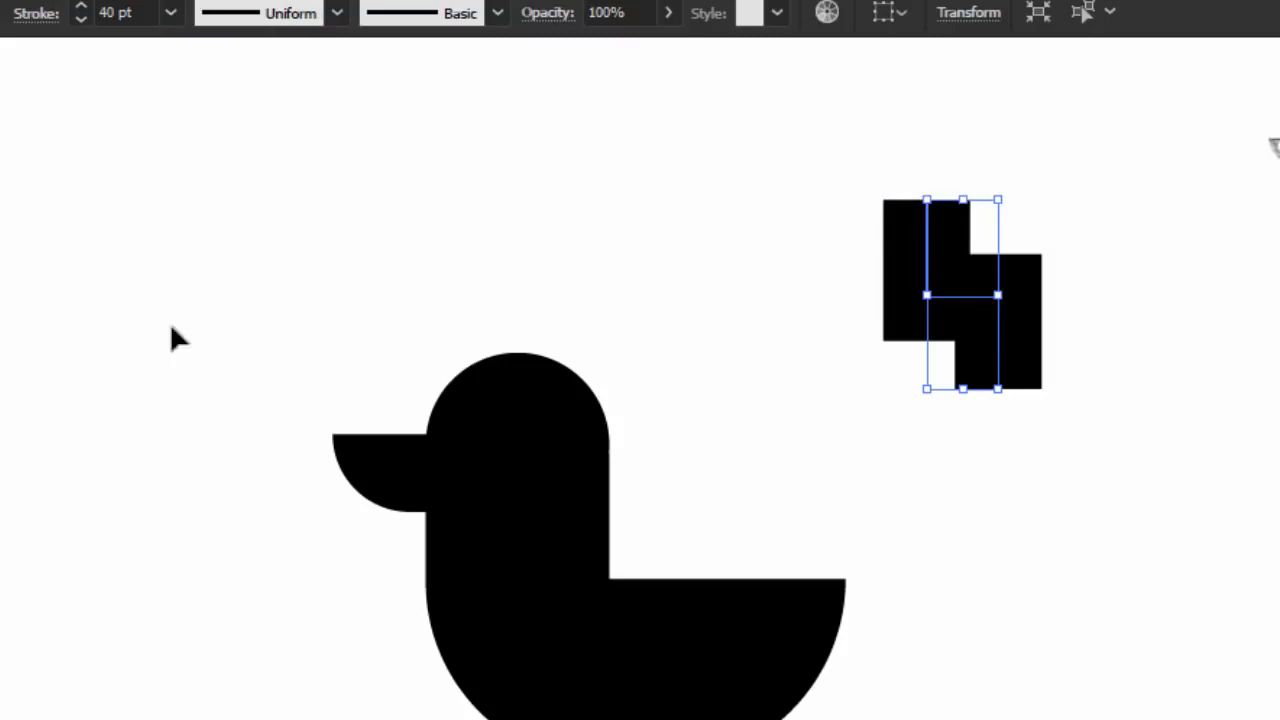
# - Set the zigzag path's stroke weight to 30 pt and deselect it
pyautogui.click(112, 12)
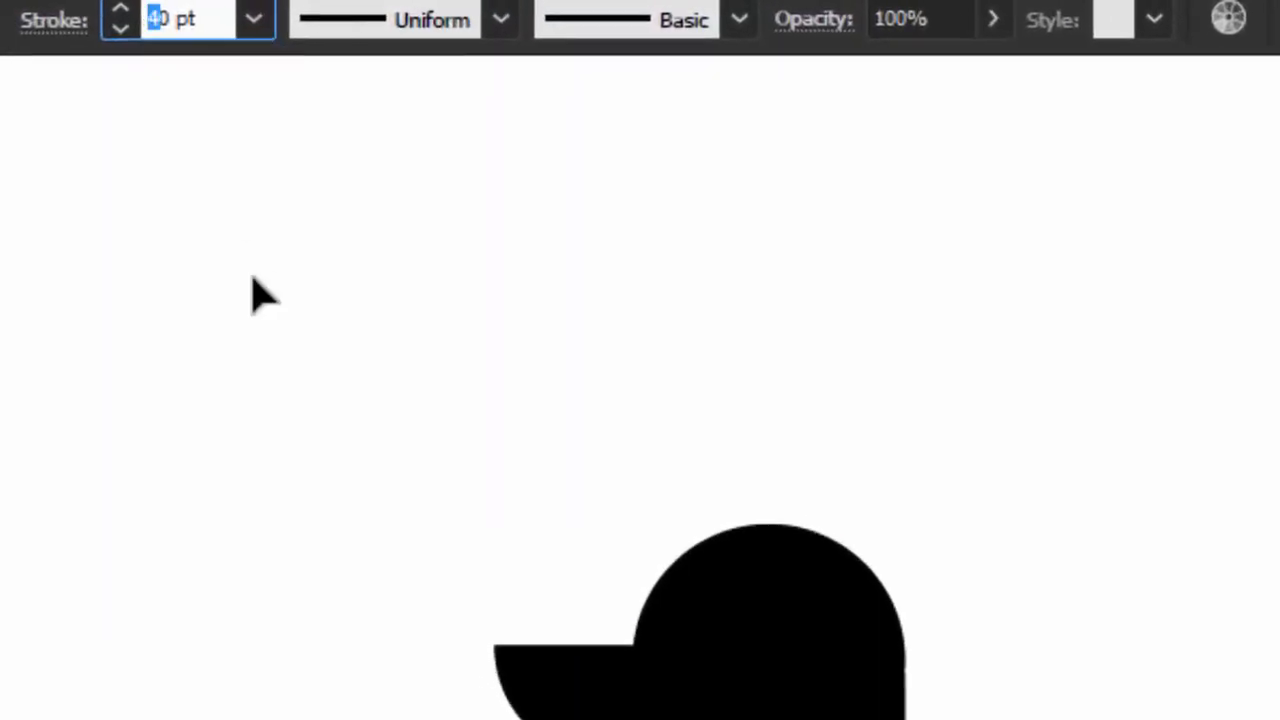
pyautogui.write('30')
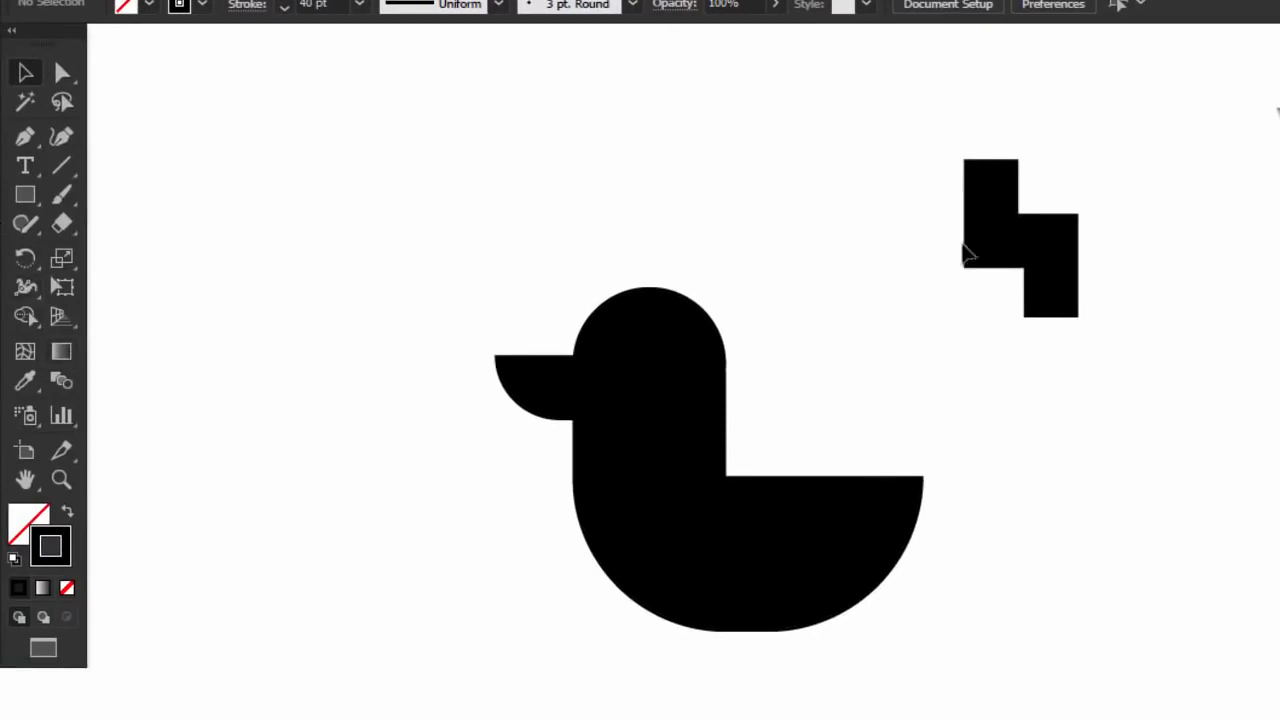
# - Taper both ends of the zigzag stroke to sharp points with the Width tool
pyautogui.click(1008, 243)
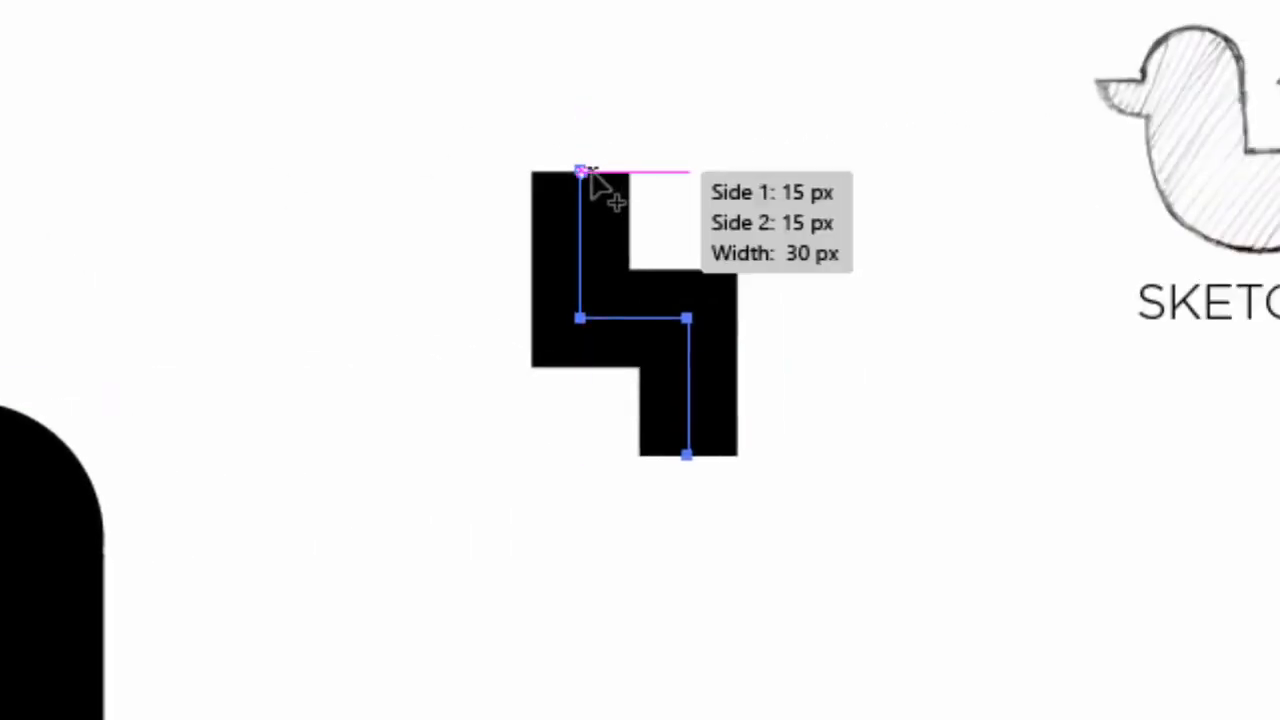
pyautogui.moveTo(580, 168)
pyautogui.mouseDown()
pyautogui.moveTo(621, 177)
pyautogui.moveTo(580, 171)
pyautogui.mouseUp()
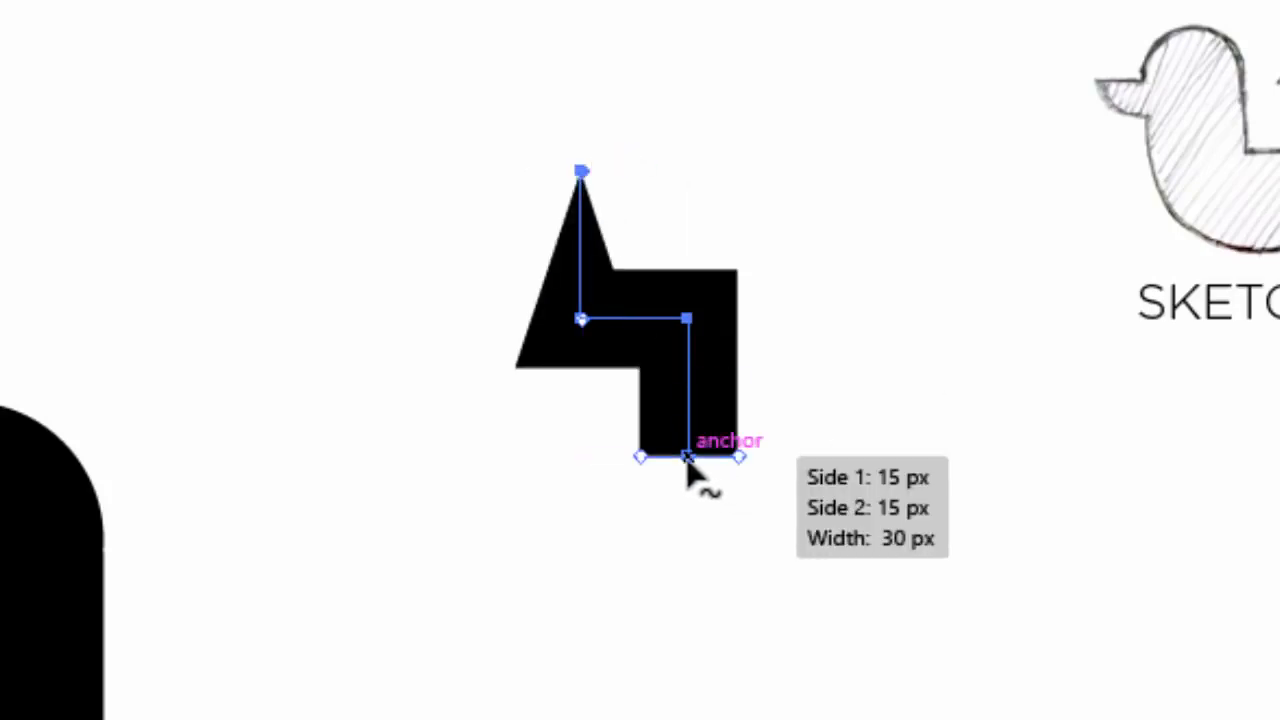
pyautogui.moveTo(638, 458); pyautogui.dragTo(702, 463)
pyautogui.moveTo(787, 425); pyautogui.dragTo(787, 425)
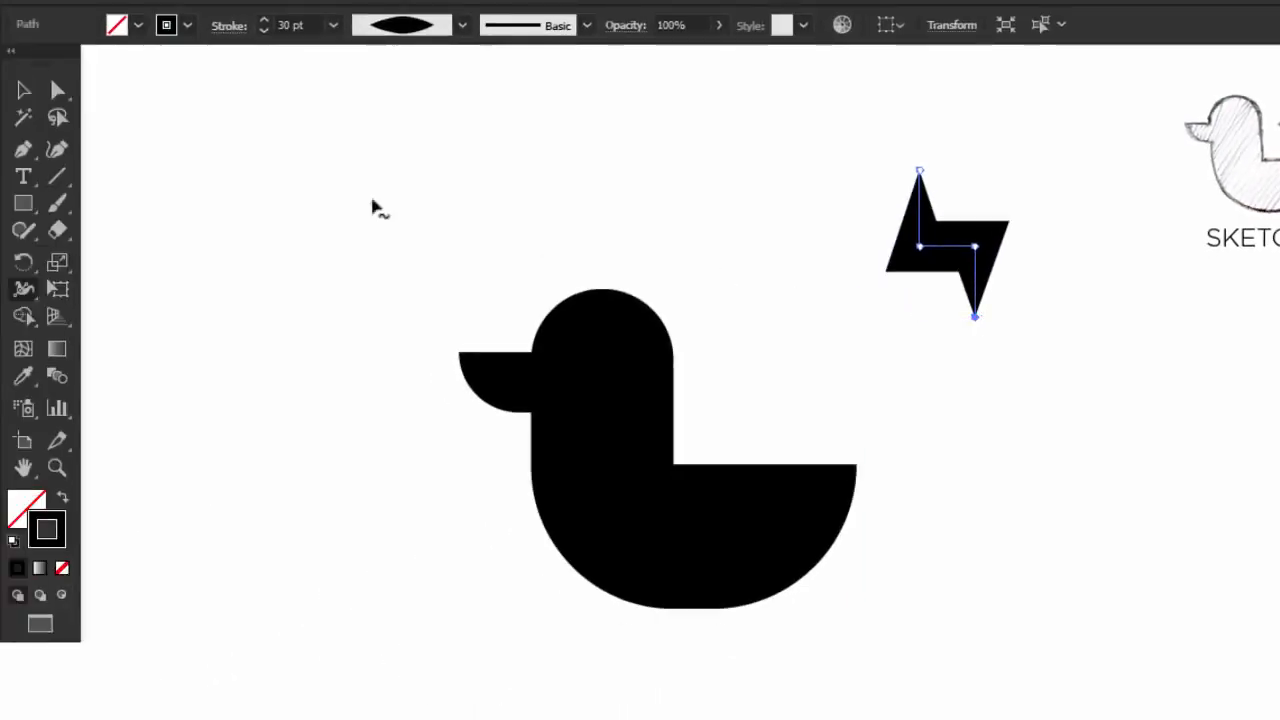
# - Lengthen both tips of the lightning bolt by moving its bottom end point down and its top end point up
pyautogui.click(58, 92)
pyautogui.click(268, 137)
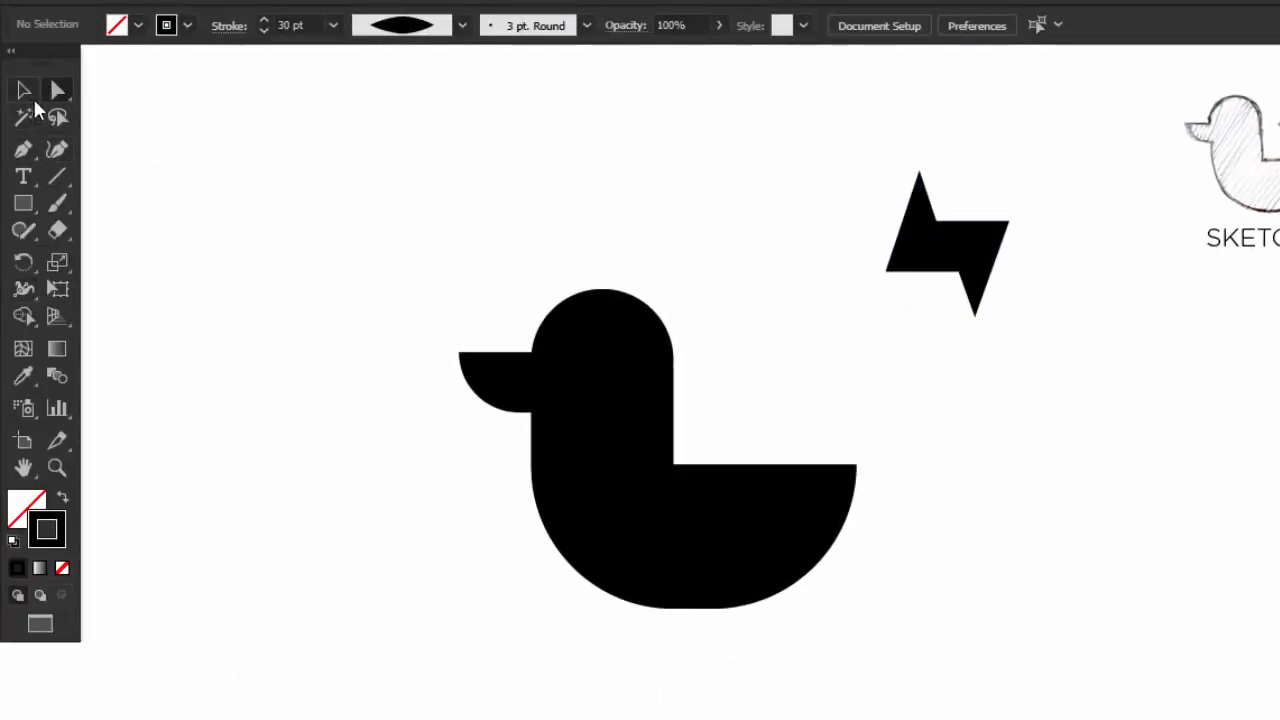
pyautogui.moveTo(975, 315); pyautogui.dragTo(976, 342)
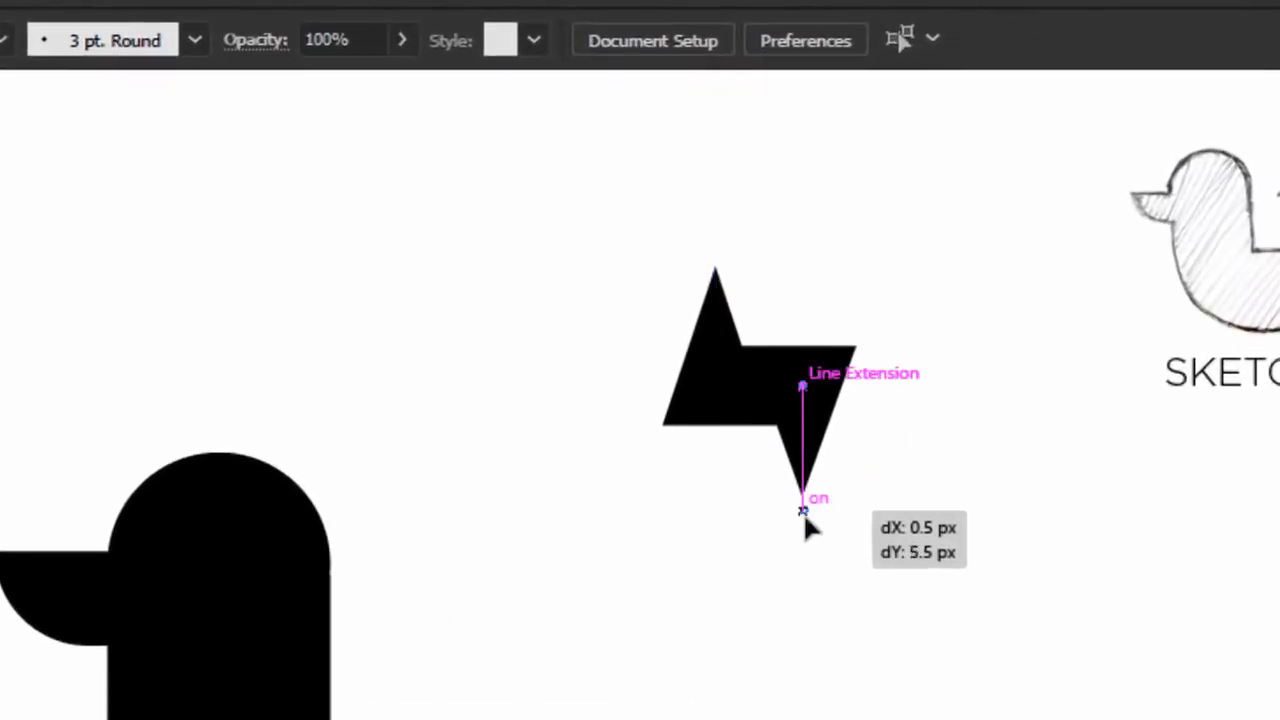
pyautogui.moveTo(803, 531); pyautogui.dragTo(803, 535)
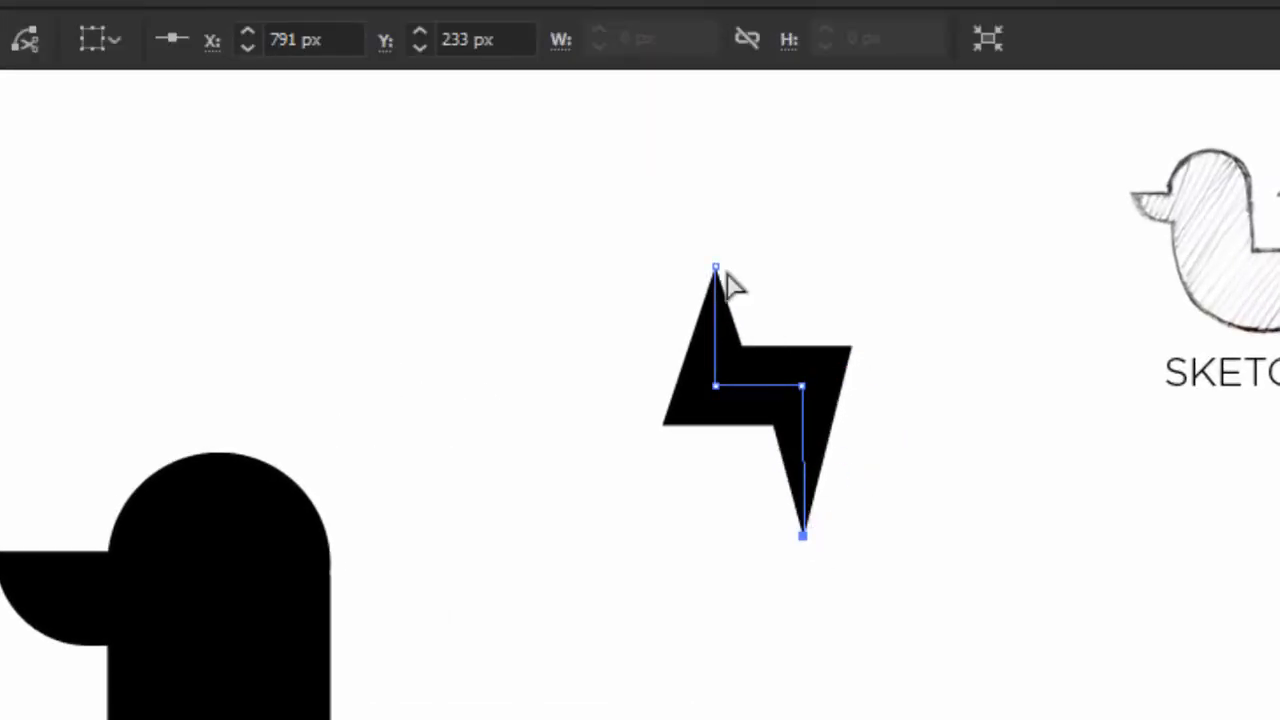
pyautogui.moveTo(716, 268); pyautogui.dragTo(717, 226)
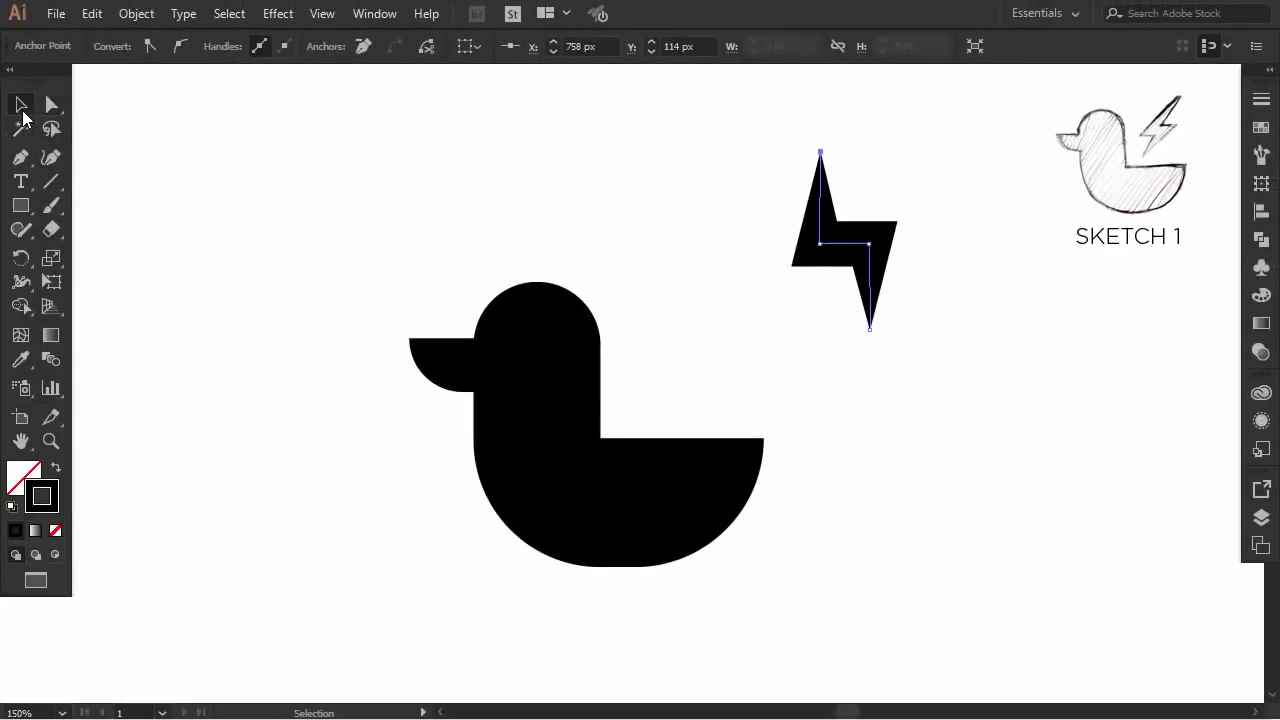
# - Rotate the lightning bolt clockwise and place it just above the duck's back, behind the head
pyautogui.moveTo(714, 141); pyautogui.dragTo(886, 114)
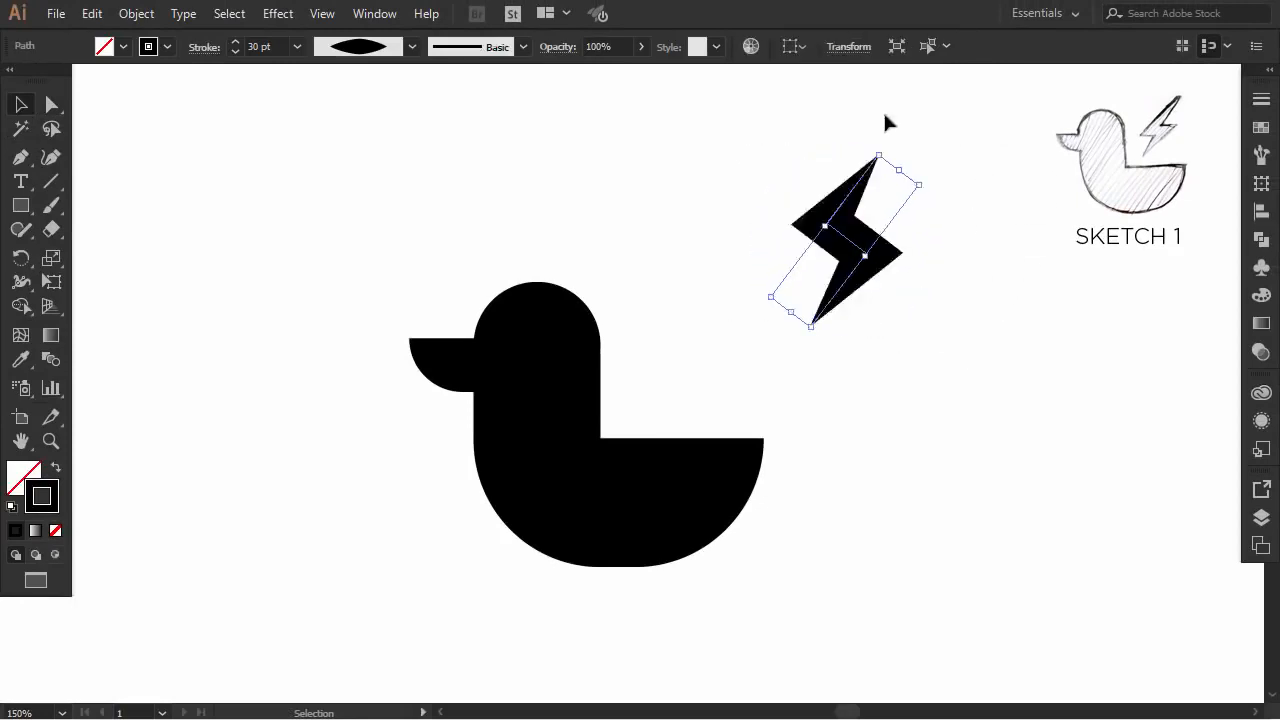
pyautogui.moveTo(855, 238); pyautogui.dragTo(706, 328)
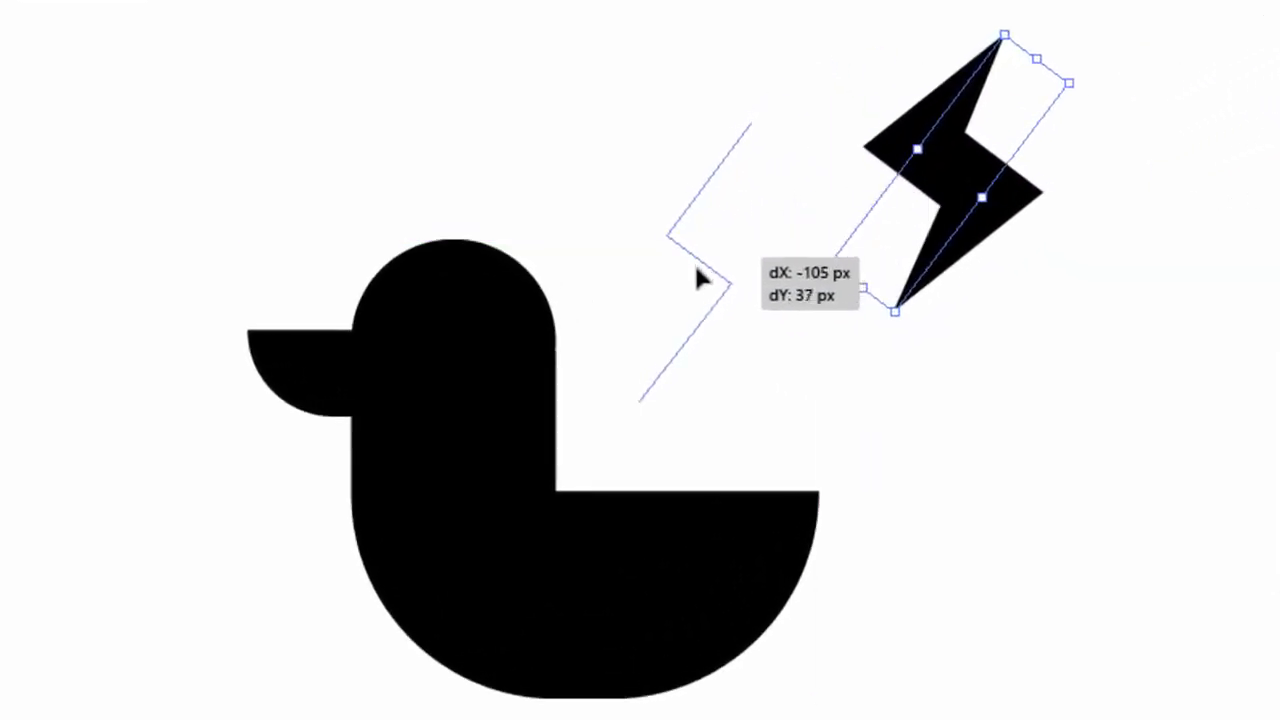
pyautogui.moveTo(840, 229); pyautogui.dragTo(860, 274)
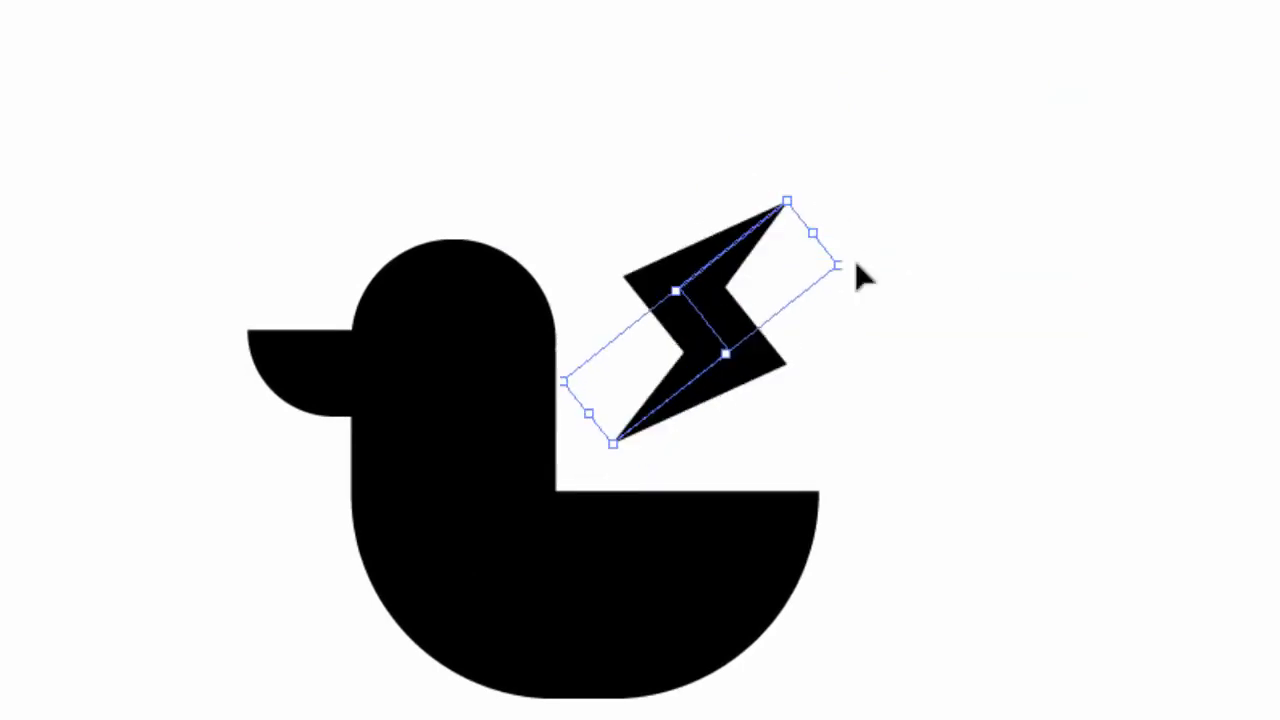
pyautogui.click(890, 322)
pyautogui.moveTo(726, 363); pyautogui.dragTo(729, 370)
pyautogui.click(866, 329)
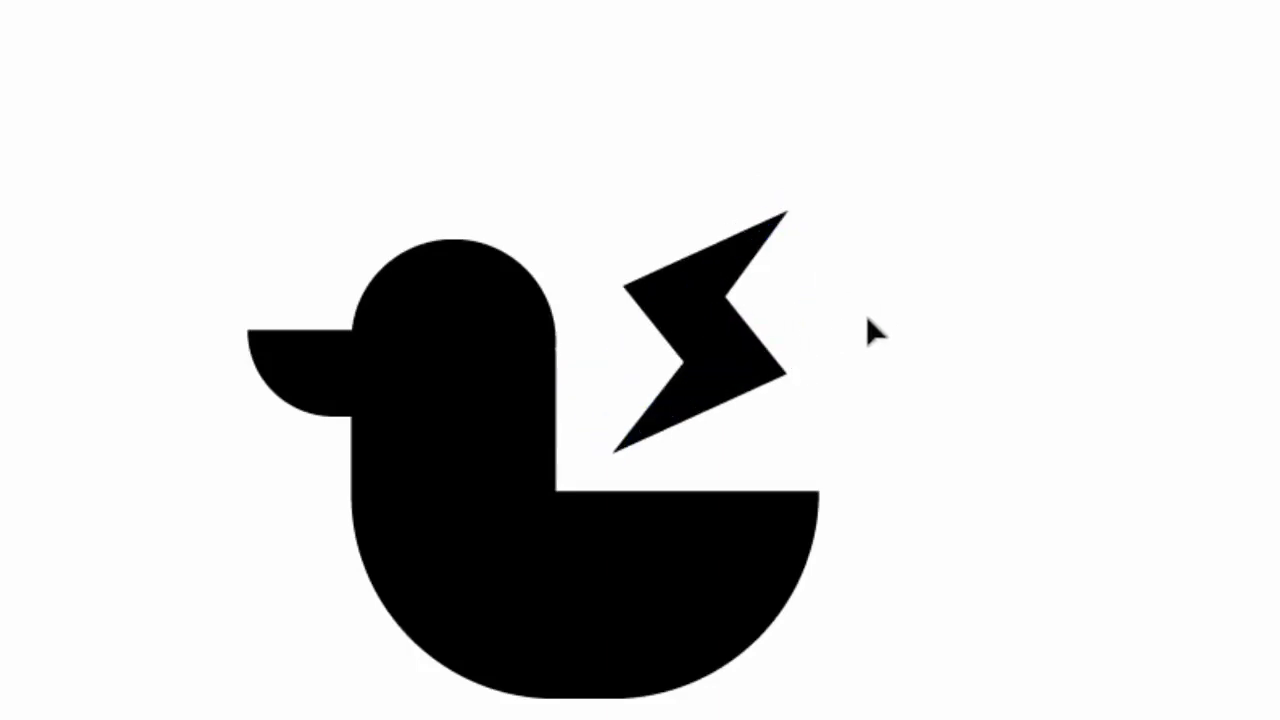
# - Stretch the lightning bolt slightly away from its lower tip and deselect it
pyautogui.click(728, 337)
pyautogui.moveTo(813, 241); pyautogui.dragTo(827, 228)
pyautogui.click(877, 380)
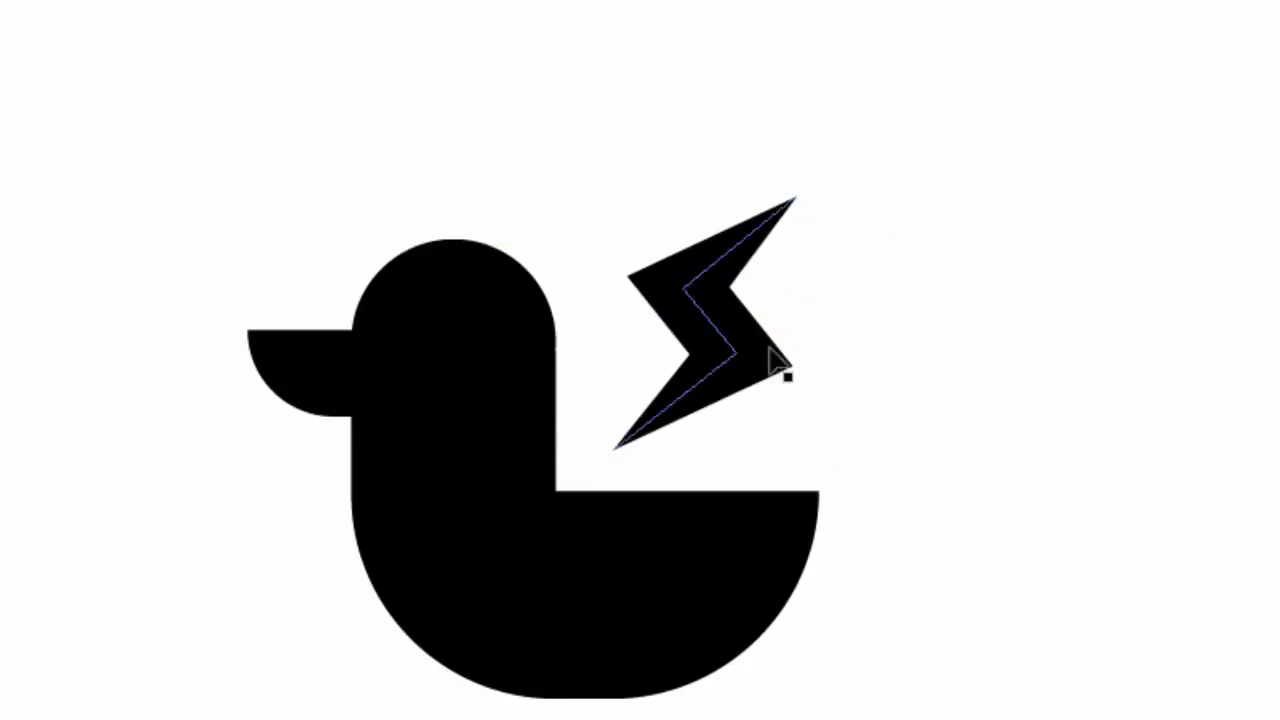
# - Expand the lightning bolt's appearance and unite its overlapping parts into one shape with Pathfinder
pyautogui.moveTo(914, 200); pyautogui.dragTo(560, 281)
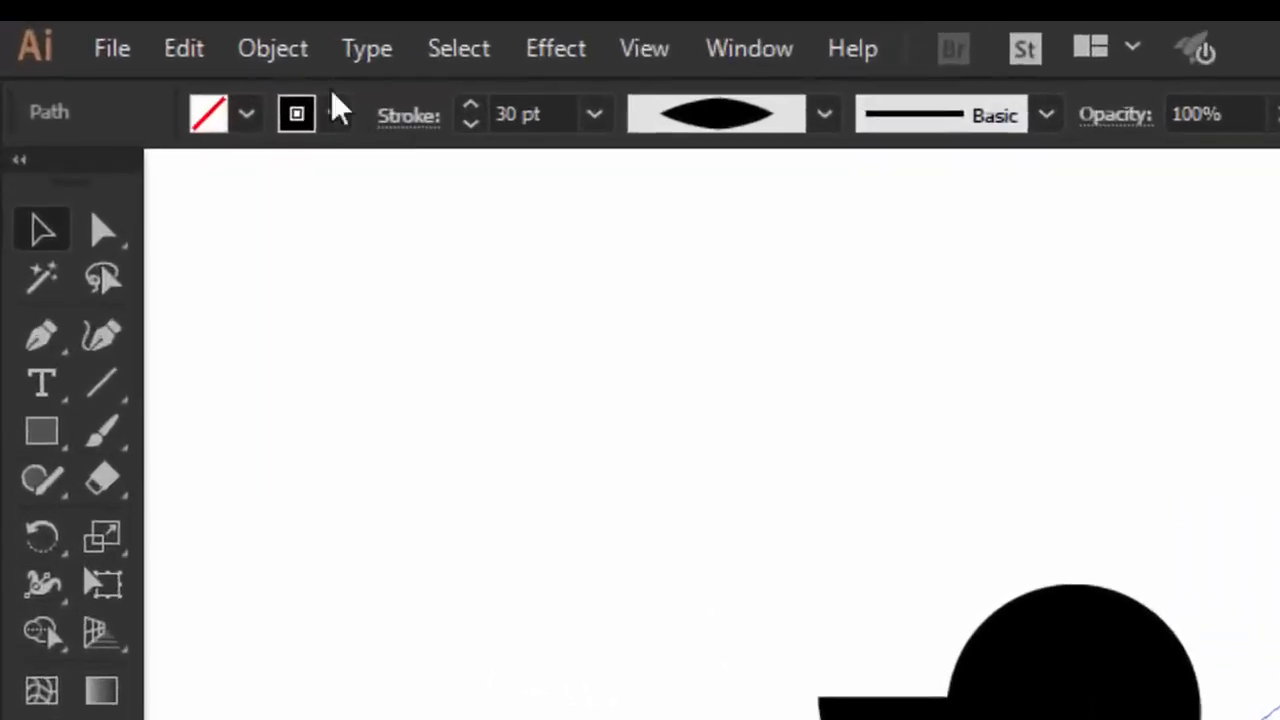
pyautogui.click(172, 30)
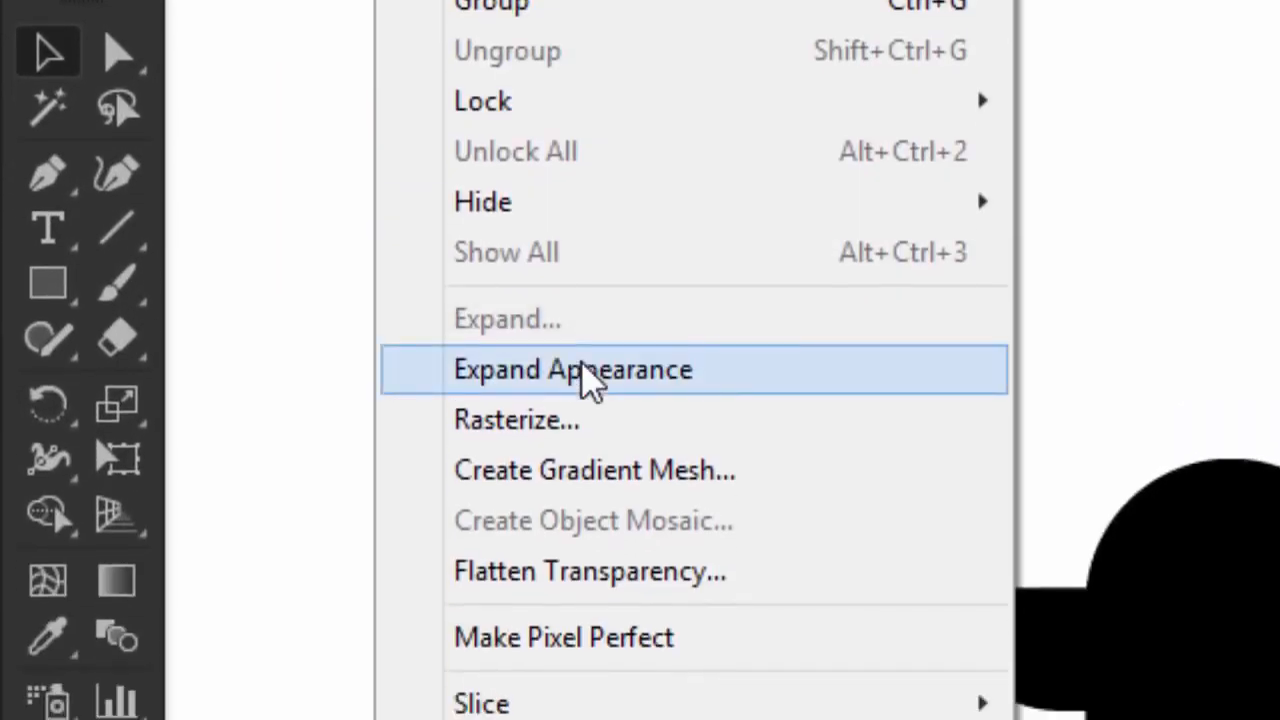
pyautogui.click(581, 366)
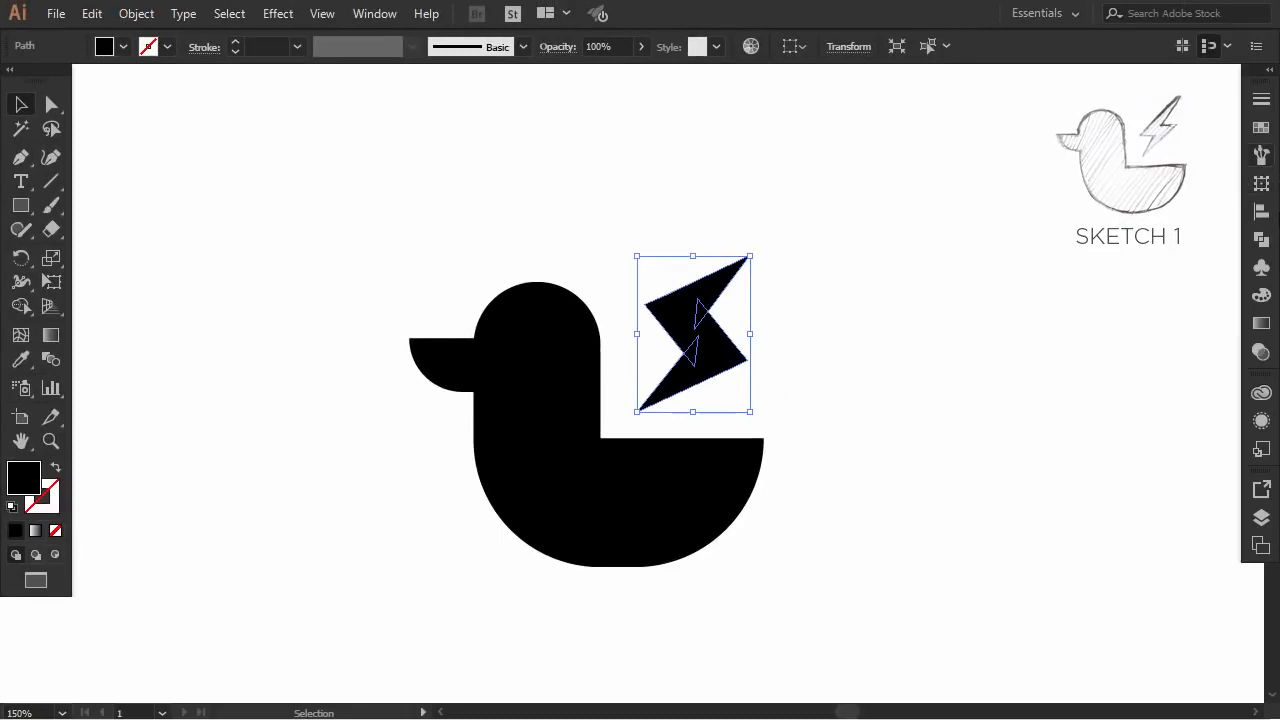
pyautogui.click(1261, 239)
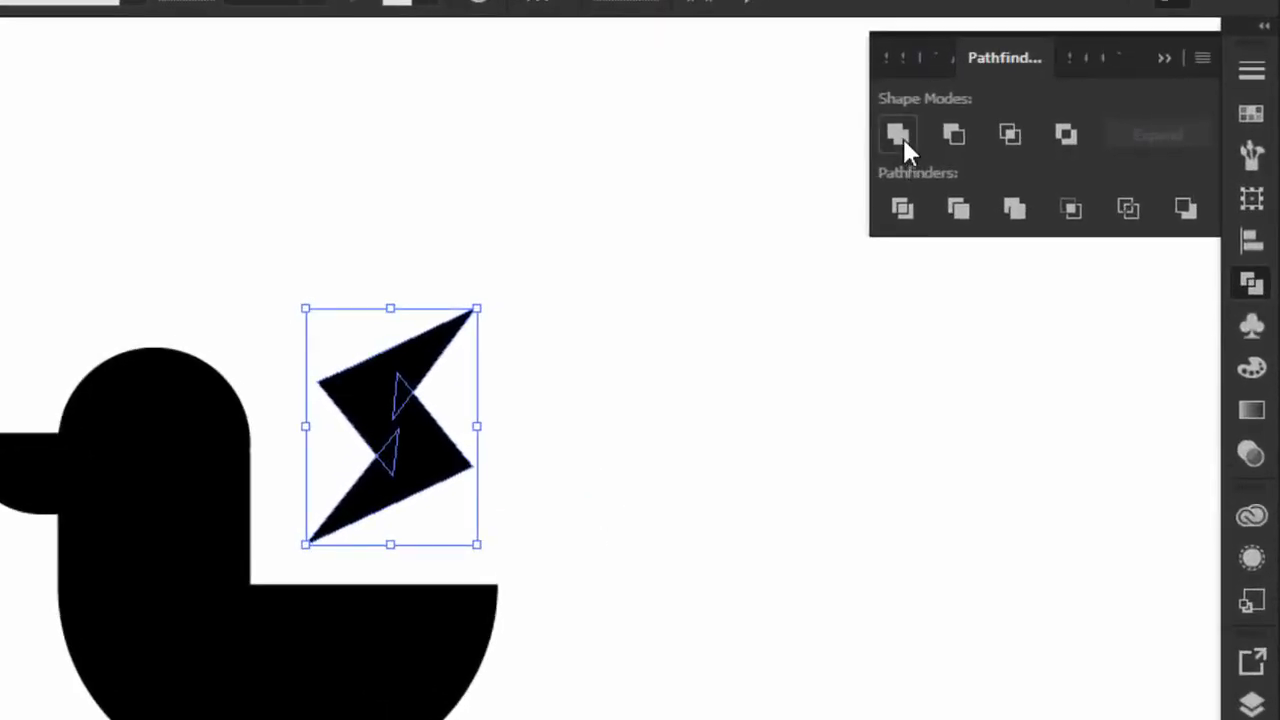
pyautogui.click(903, 138)
pyautogui.click(1176, 58)
pyautogui.click(687, 310)
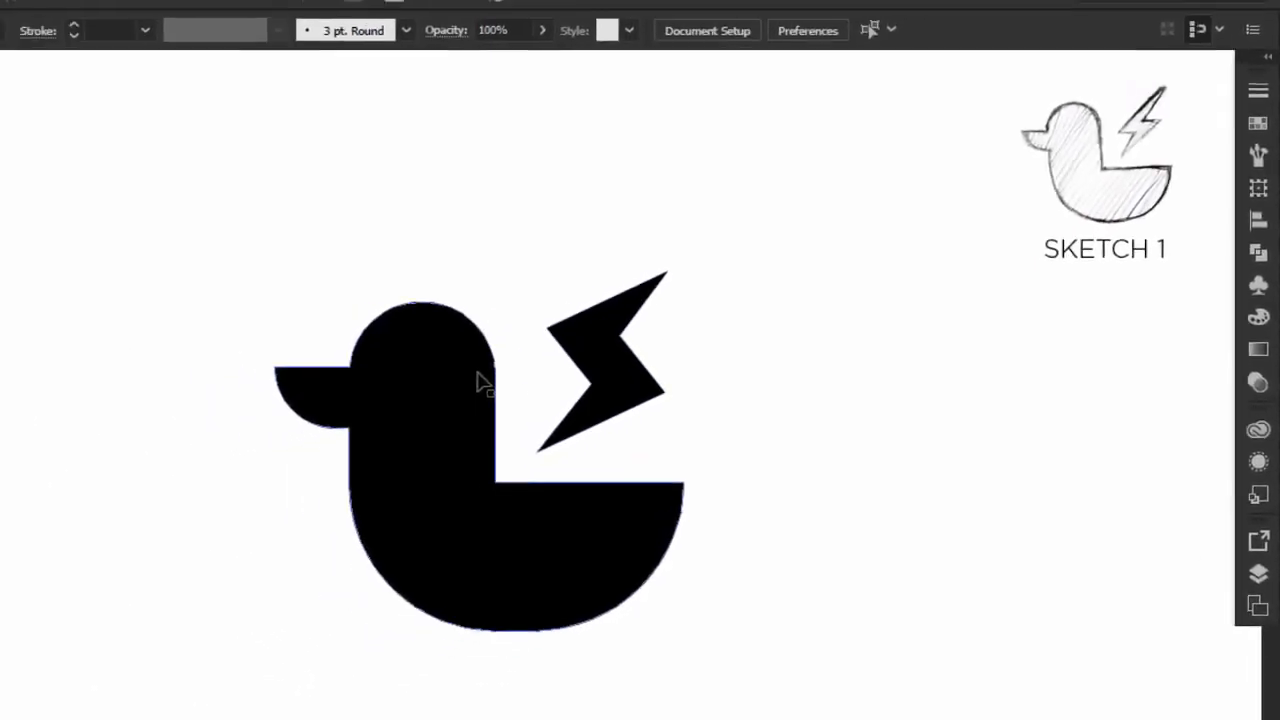
# - Fill the duck with the yellow-orange color FFAA00 and deselect it
pyautogui.hotkey('ctrl', 'a')
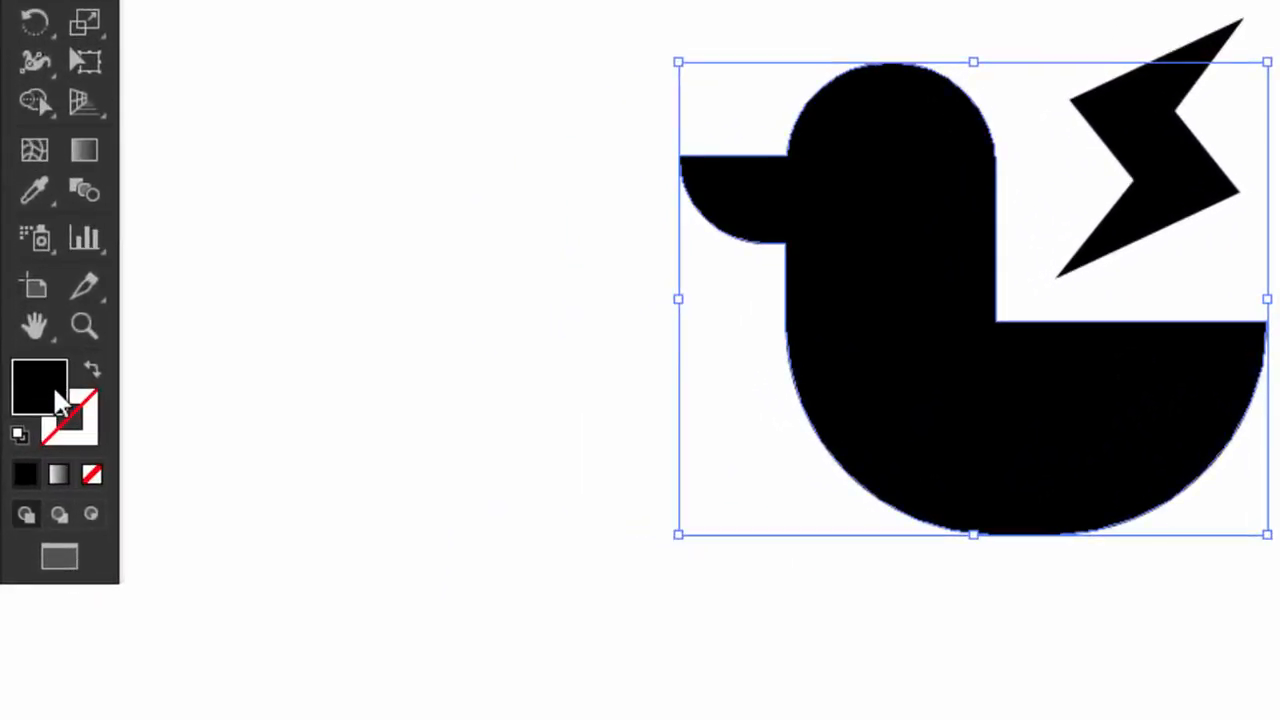
pyautogui.doubleClick(48, 414)
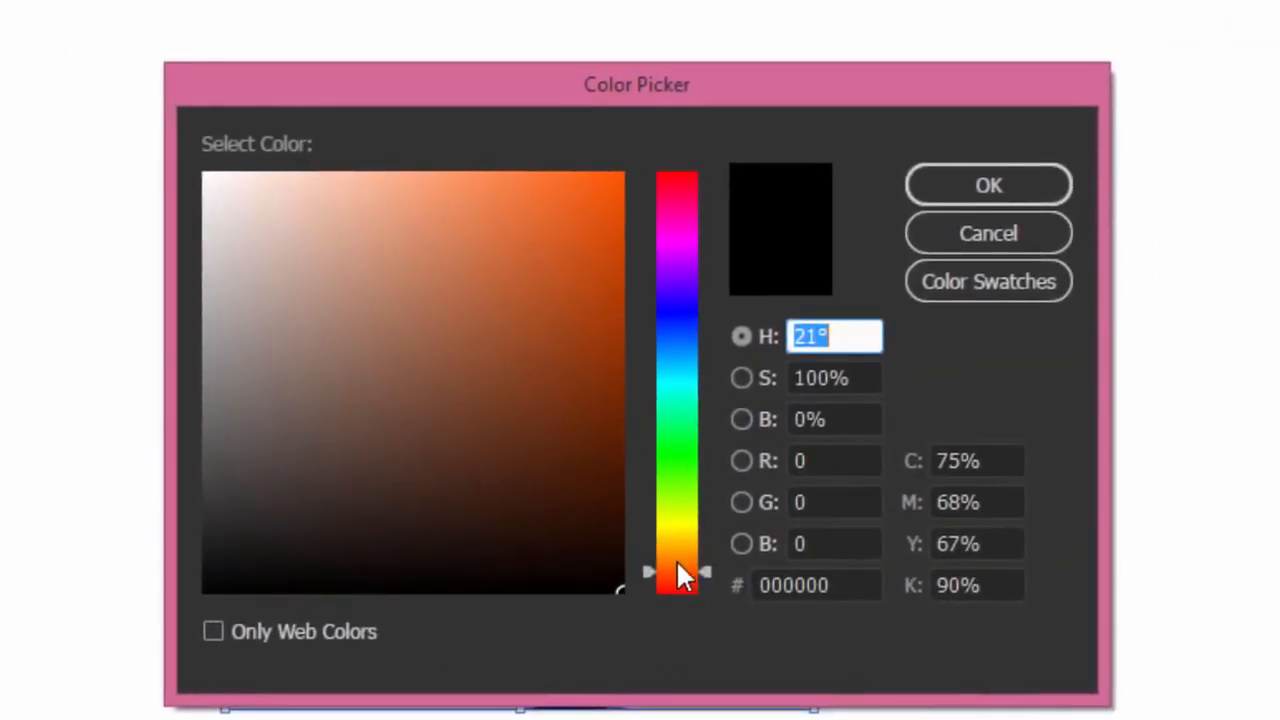
pyautogui.moveTo(677, 560); pyautogui.dragTo(679, 543)
pyautogui.moveTo(583, 223); pyautogui.dragTo(622, 172)
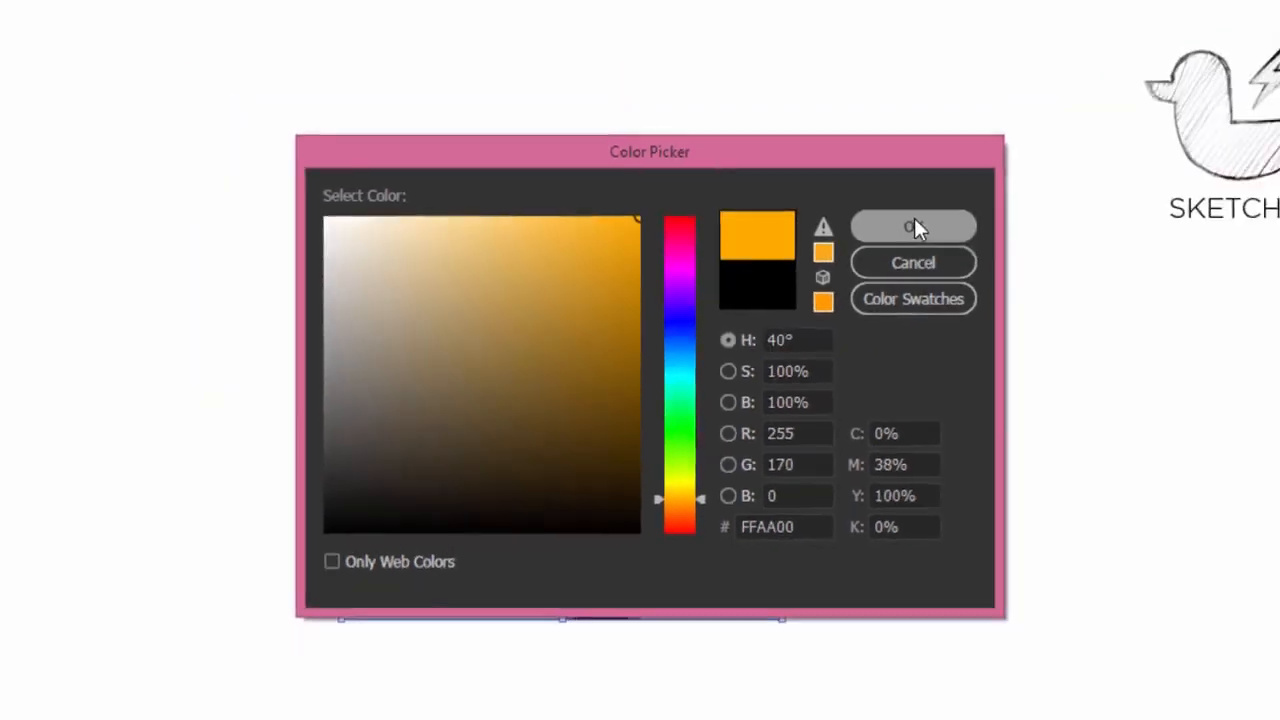
pyautogui.click(930, 190)
pyautogui.click(809, 443)
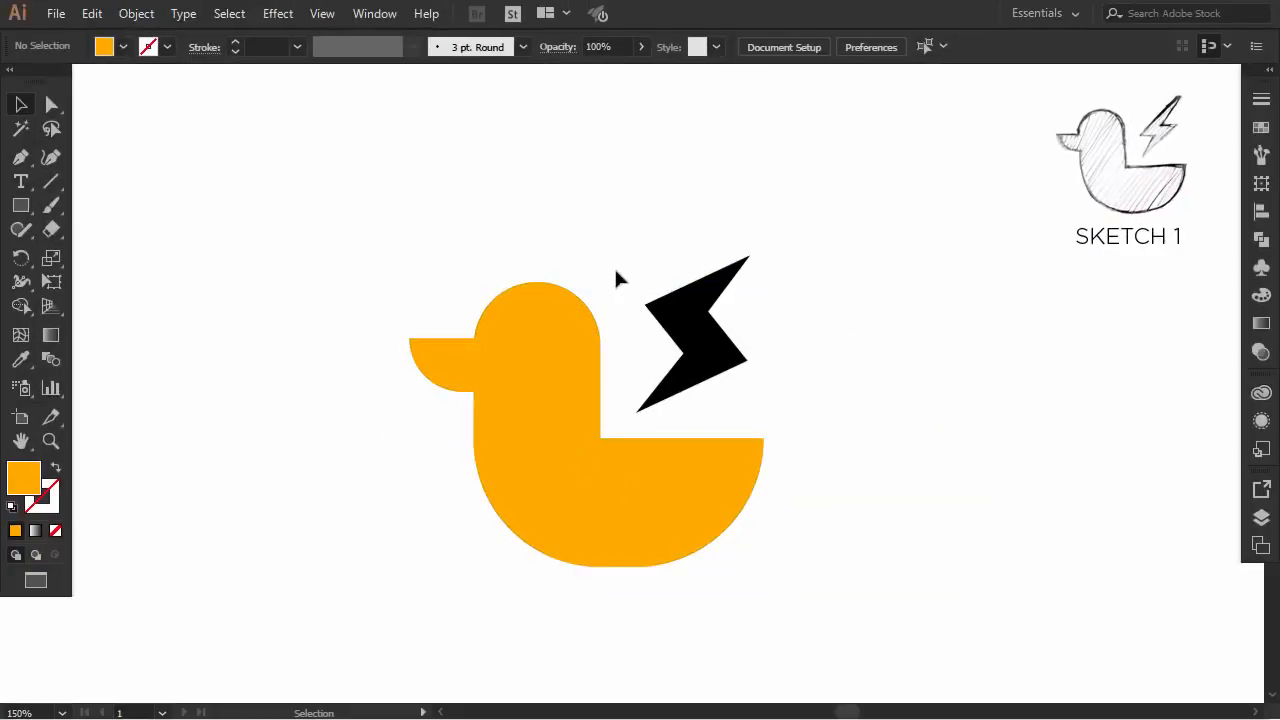
# - Fill the lightning bolt with a bright orange-red of hue 16° and deselect it
pyautogui.click(705, 345)
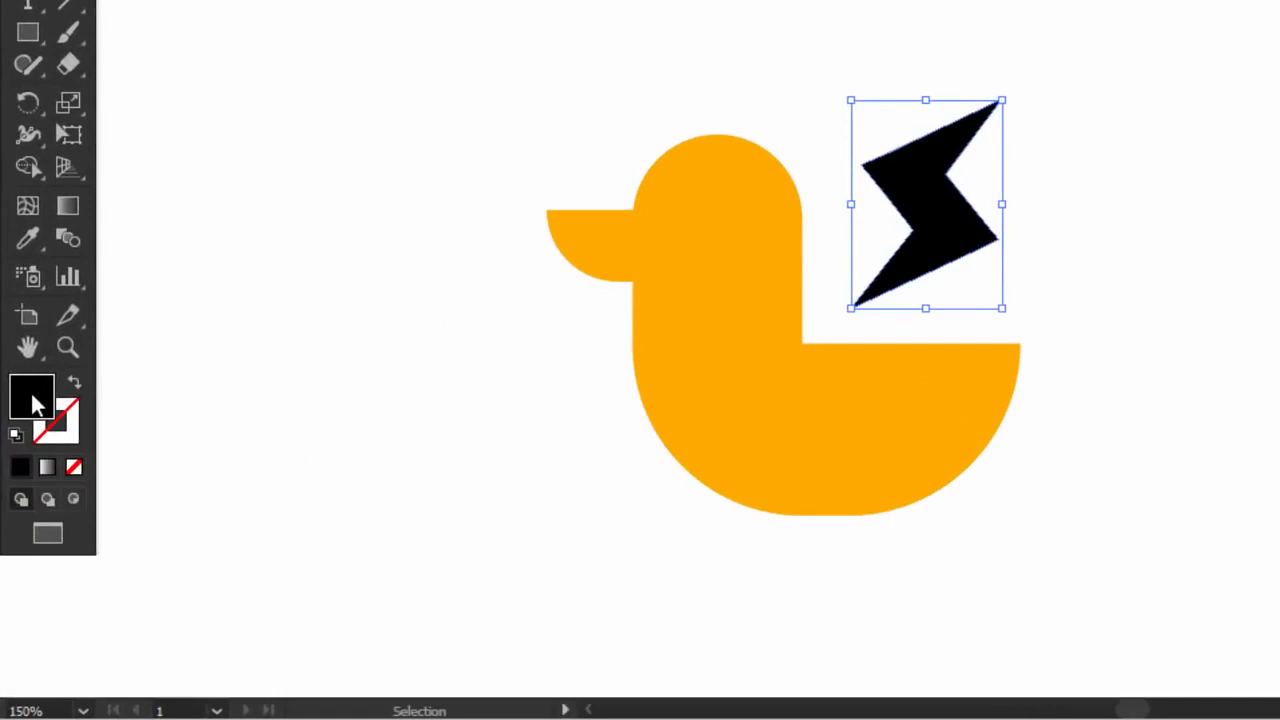
pyautogui.doubleClick(33, 398)
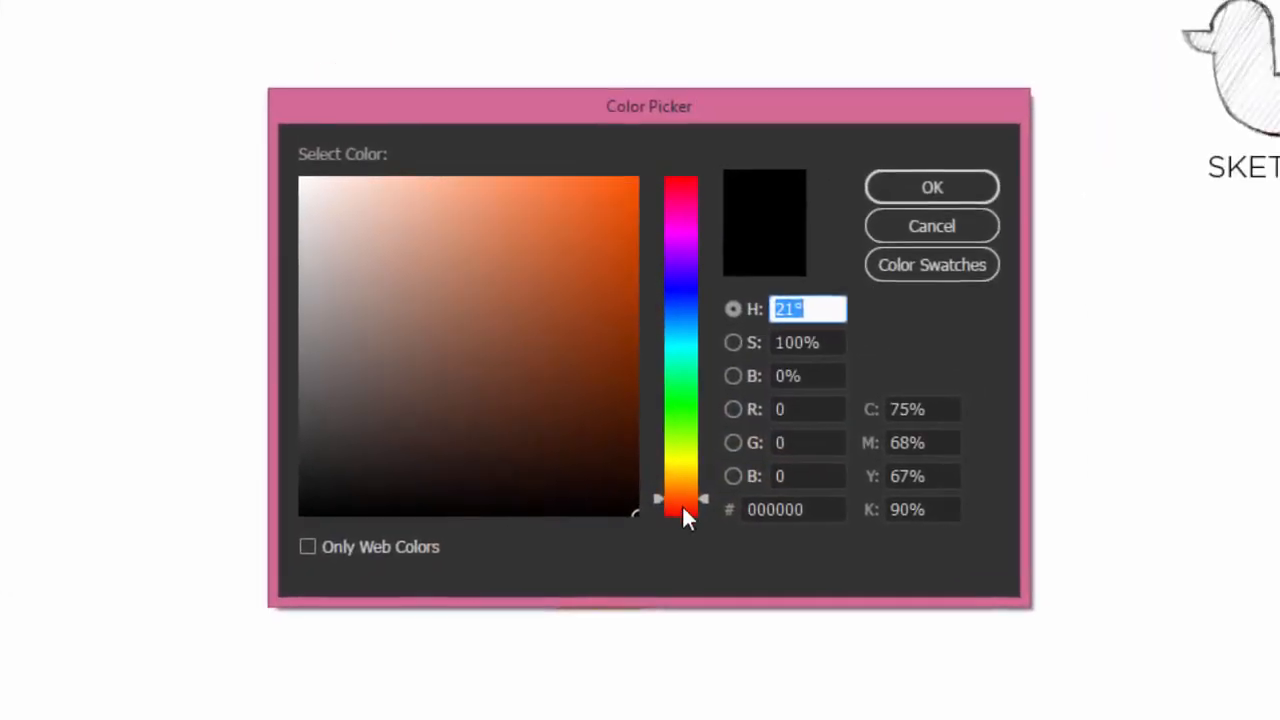
pyautogui.click(670, 504)
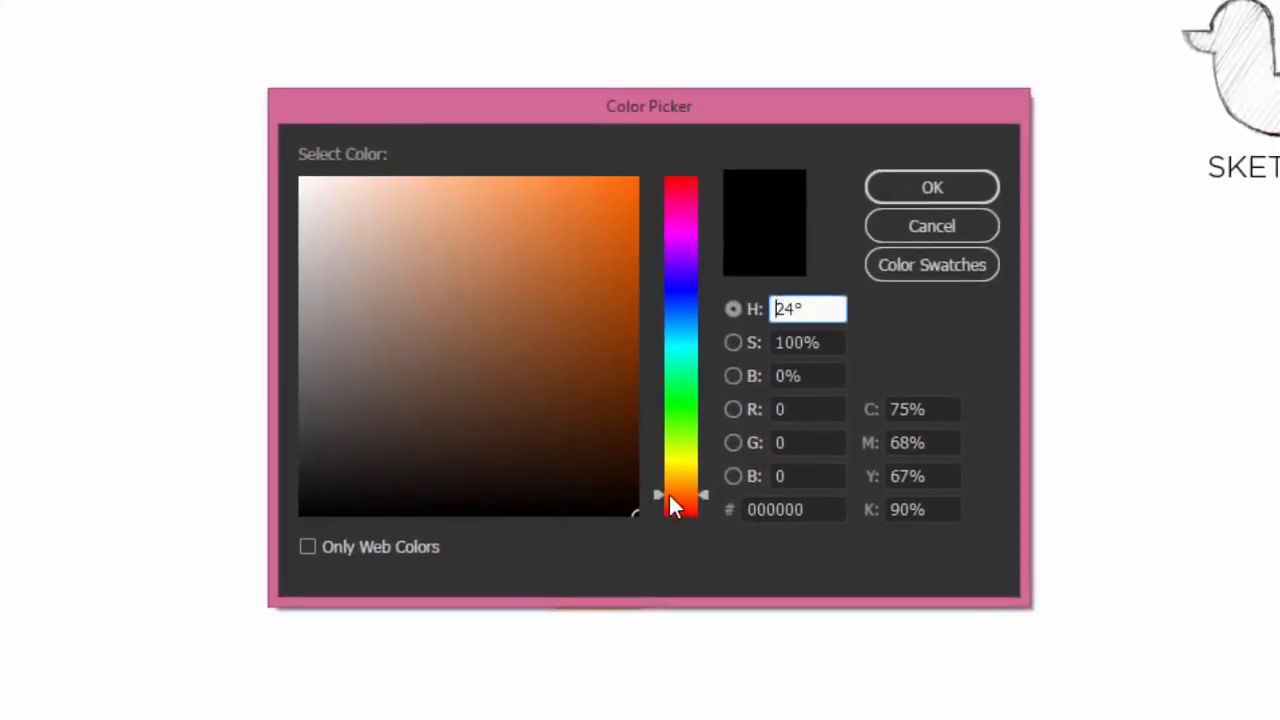
pyautogui.moveTo(671, 505); pyautogui.dragTo(675, 510)
pyautogui.click(636, 184)
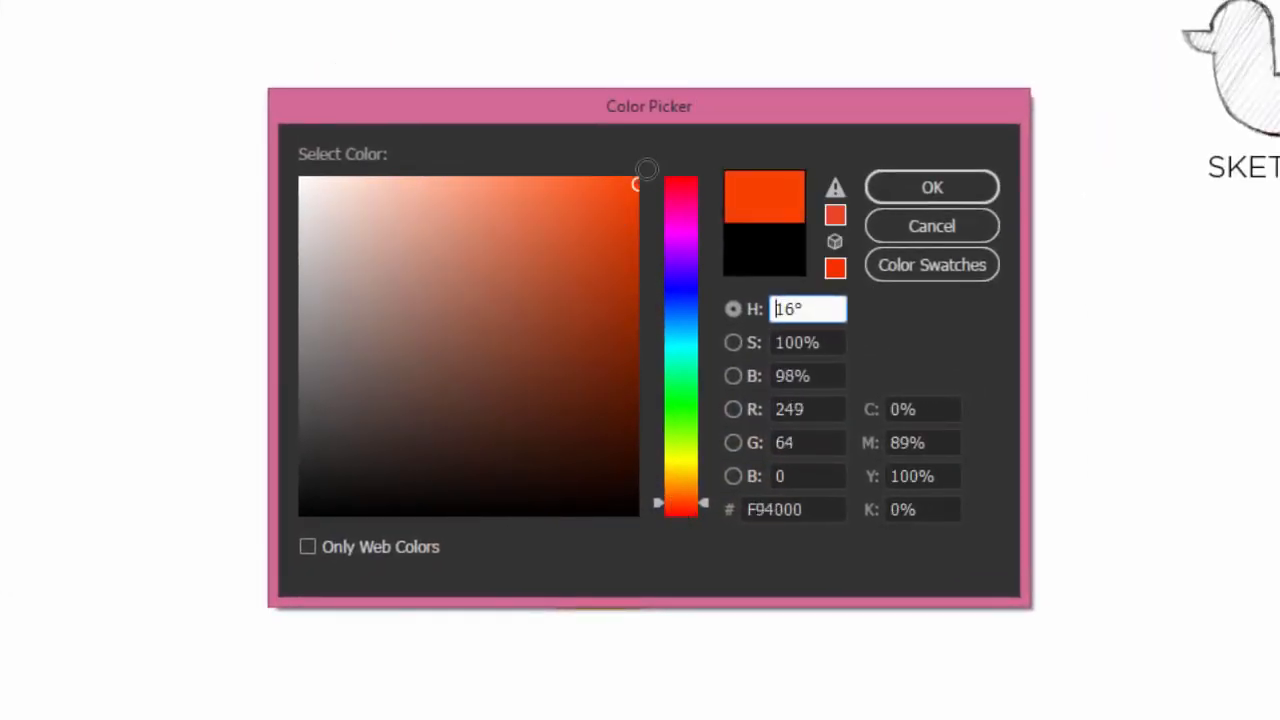
pyautogui.click(646, 170)
pyautogui.click(932, 187)
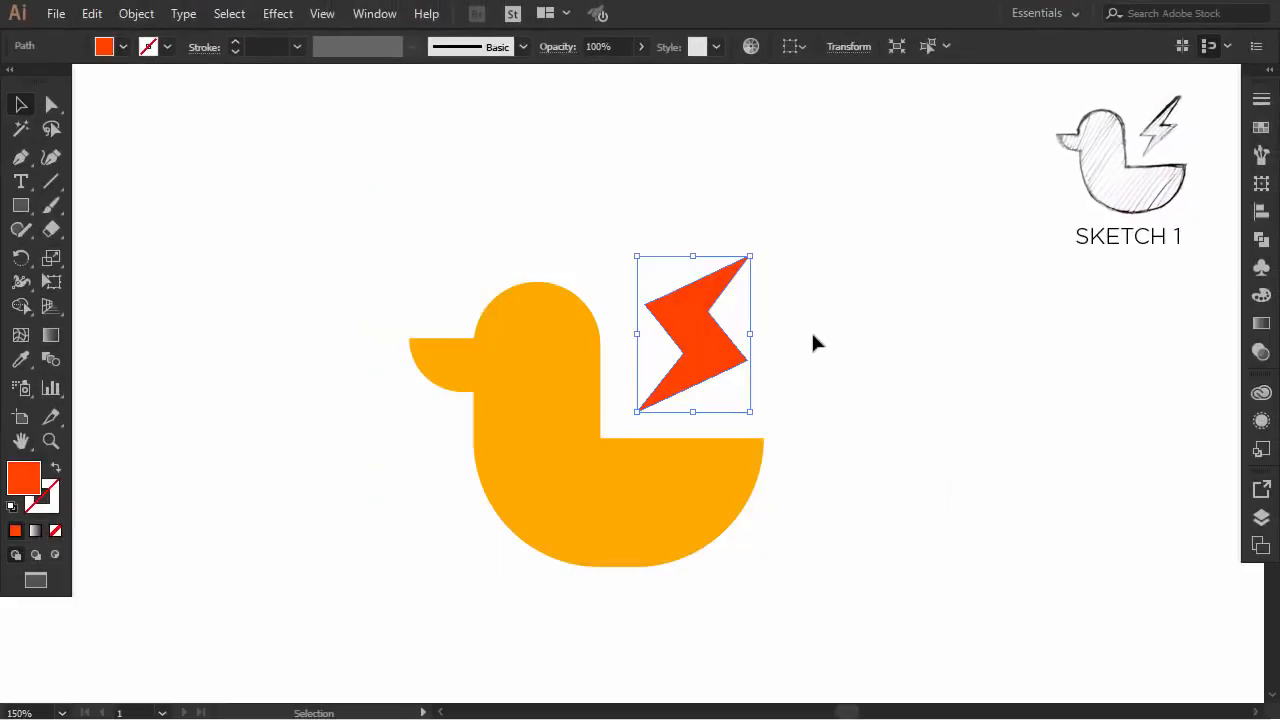
pyautogui.click(898, 252)
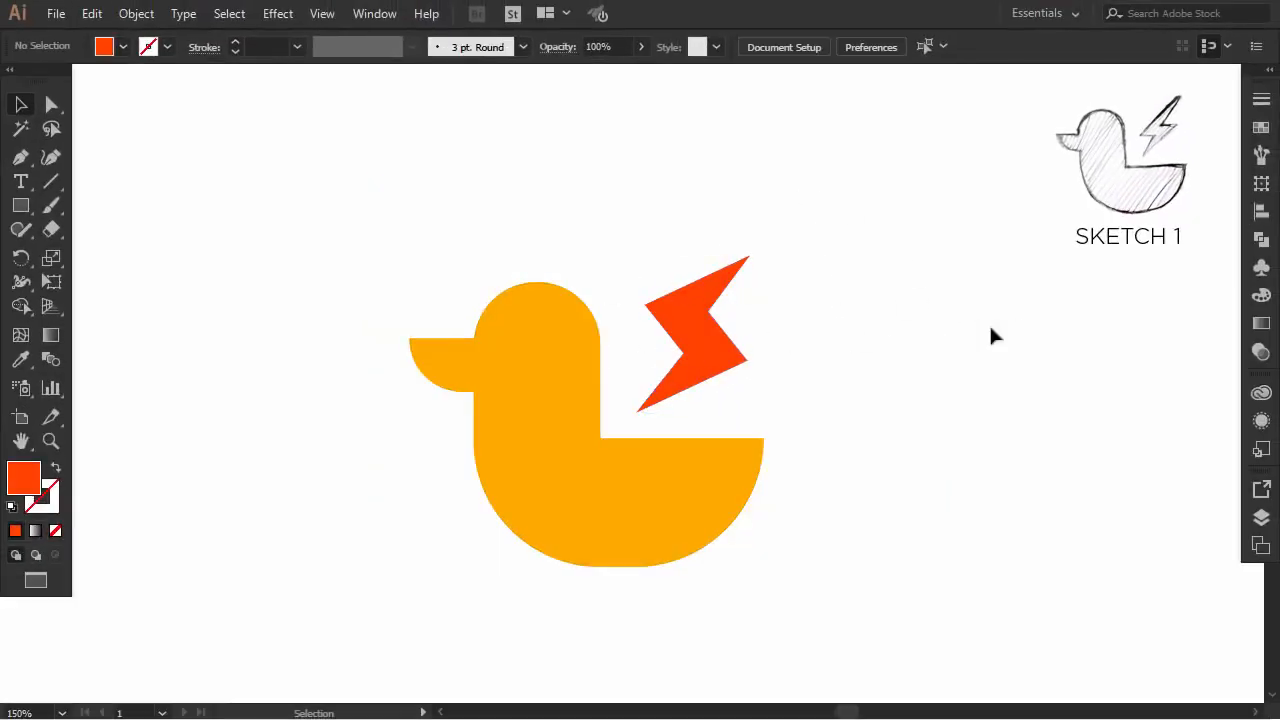
# - Scale the duck and lightning bolt down together proportionally and move them higher on the artboard
pyautogui.hotkey('ctrl', 'a')
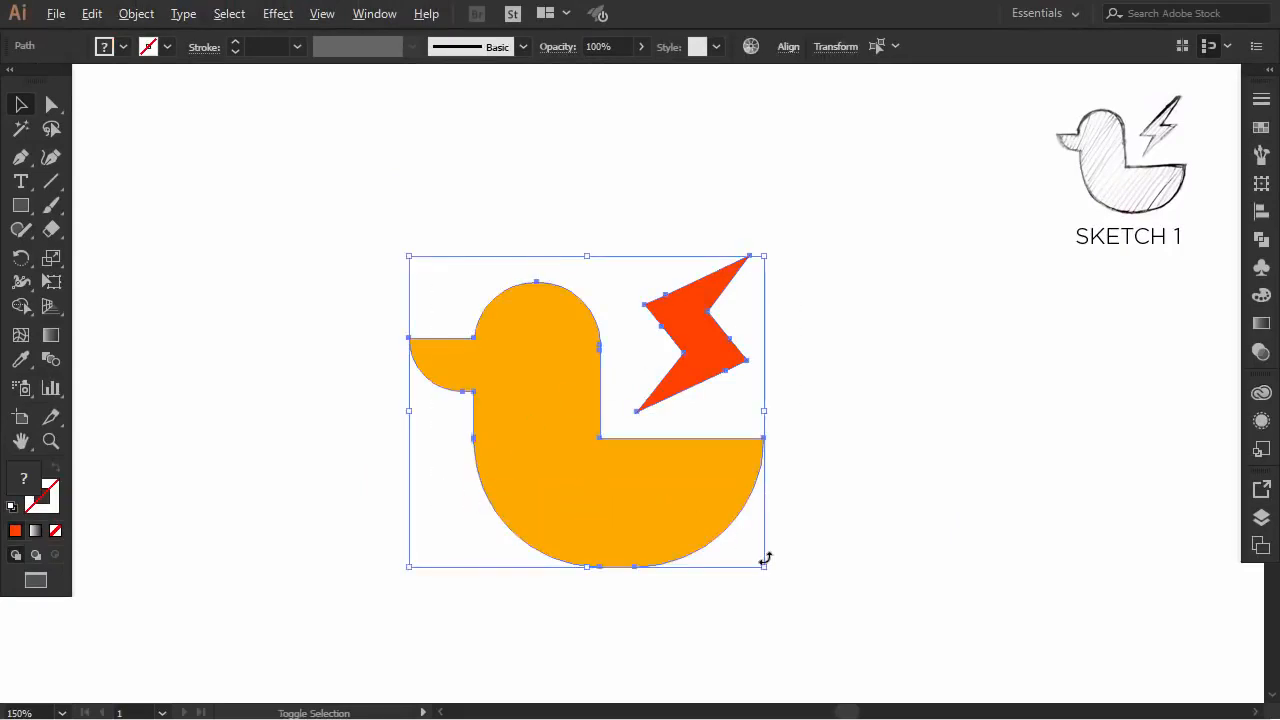
pyautogui.moveTo(767, 567); pyautogui.dragTo(655, 468)
pyautogui.moveTo(604, 404); pyautogui.dragTo(603, 270)
pyautogui.click(588, 468)
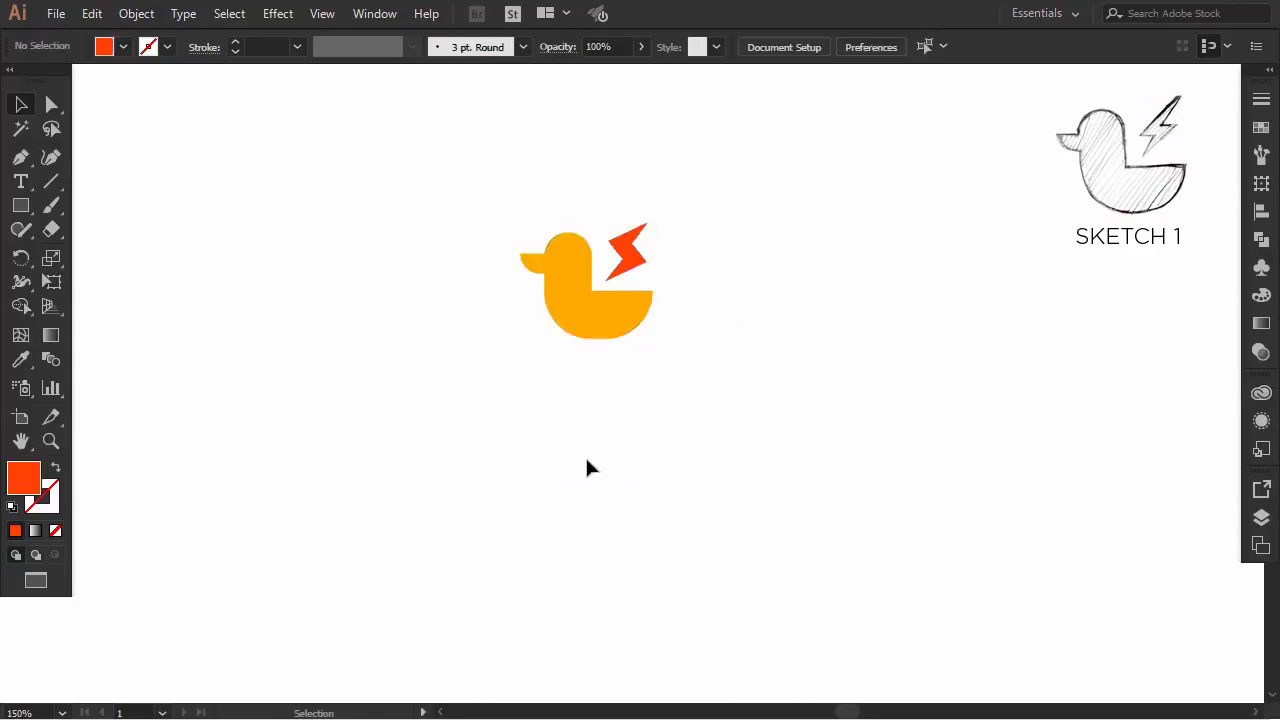
# - Add the text SPEED DUCK below the duck
pyautogui.click(21, 182)
pyautogui.click(486, 410)
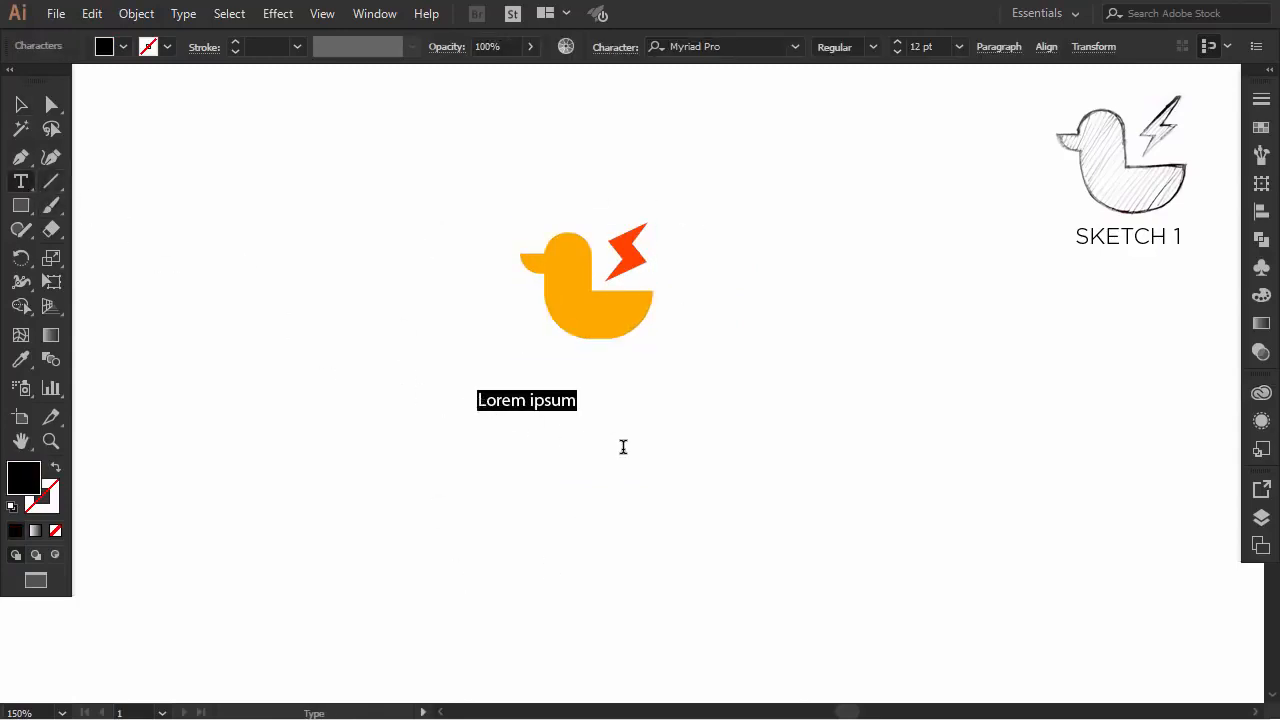
pyautogui.write('SP')
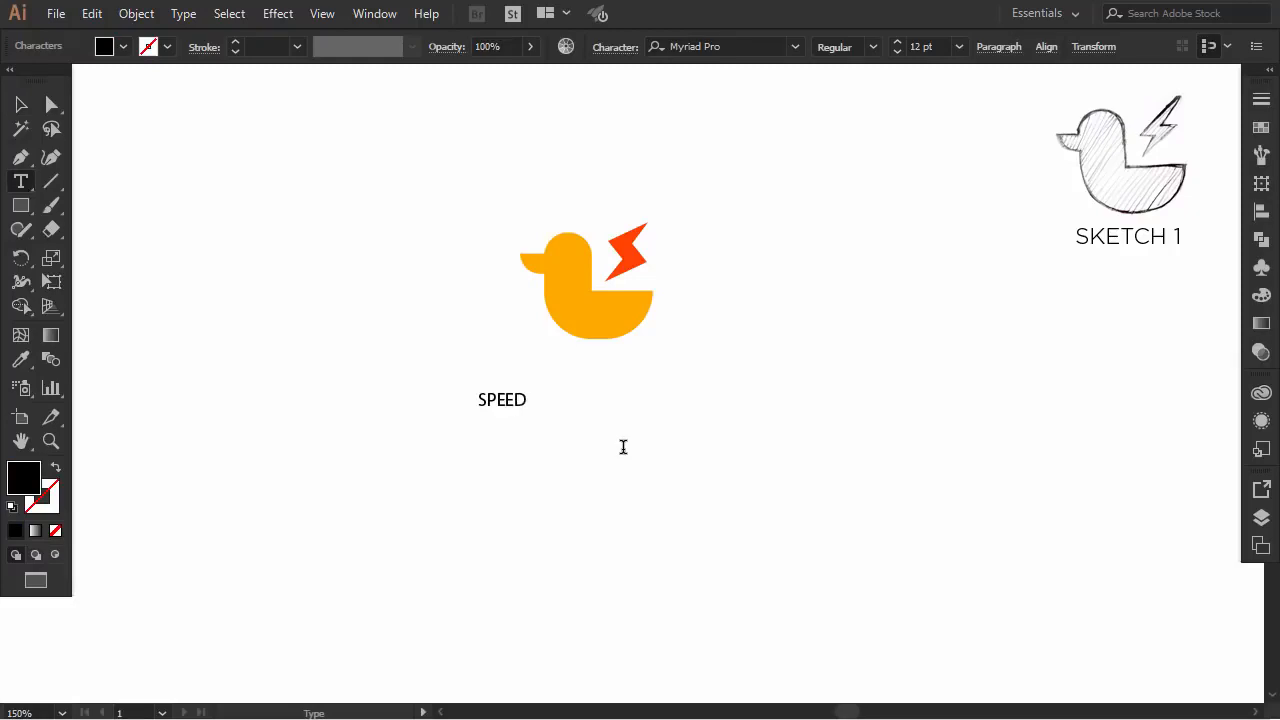
pyautogui.write('EED')
pyautogui.write('UCK')
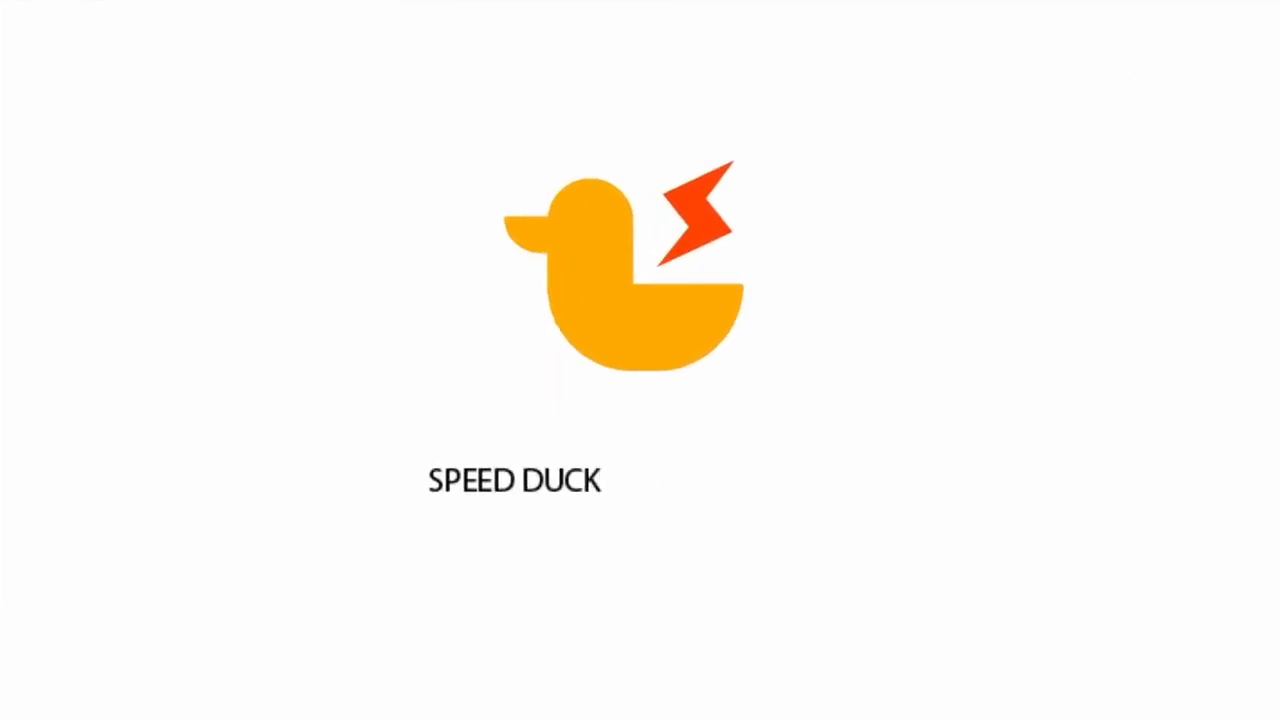
pyautogui.press('Escape')
# - Enlarge the SPEED DUCK wordmark proportionally and shift it so it sits beneath the duck
pyautogui.moveTo(615, 490); pyautogui.dragTo(964, 482)
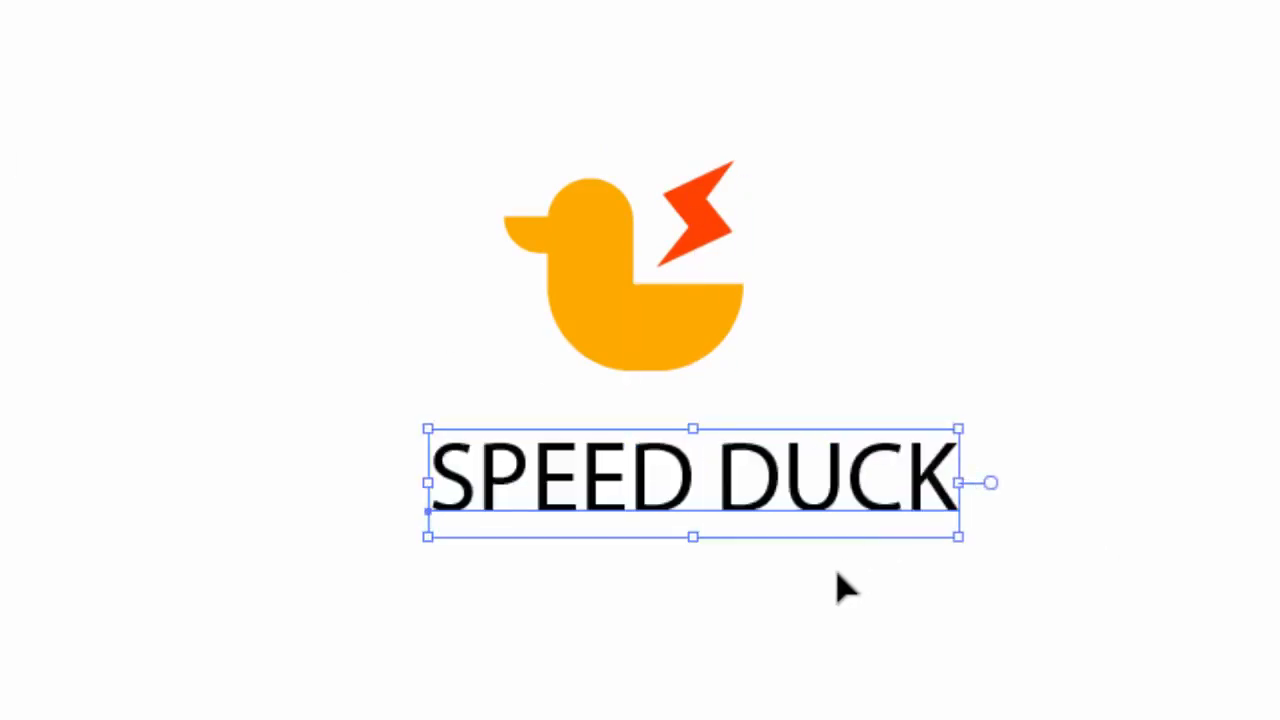
pyautogui.click(837, 586)
pyautogui.moveTo(814, 509); pyautogui.dragTo(762, 502)
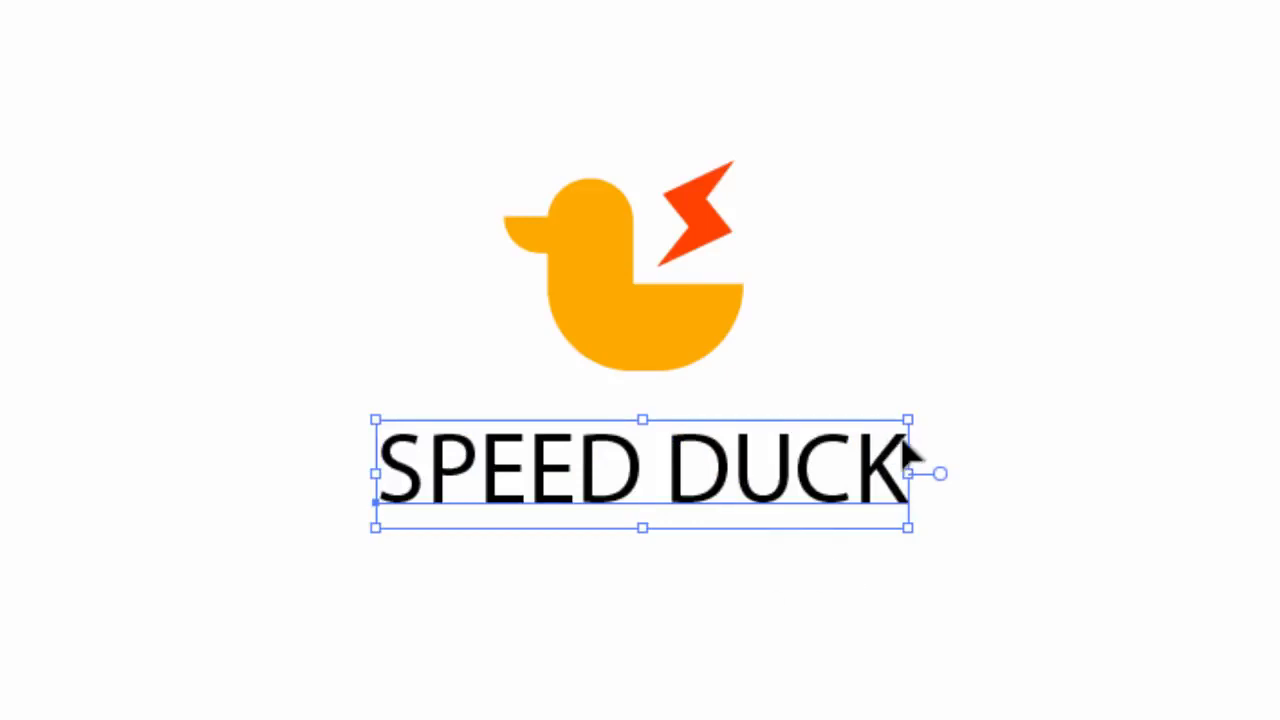
pyautogui.moveTo(908, 420); pyautogui.dragTo(987, 403)
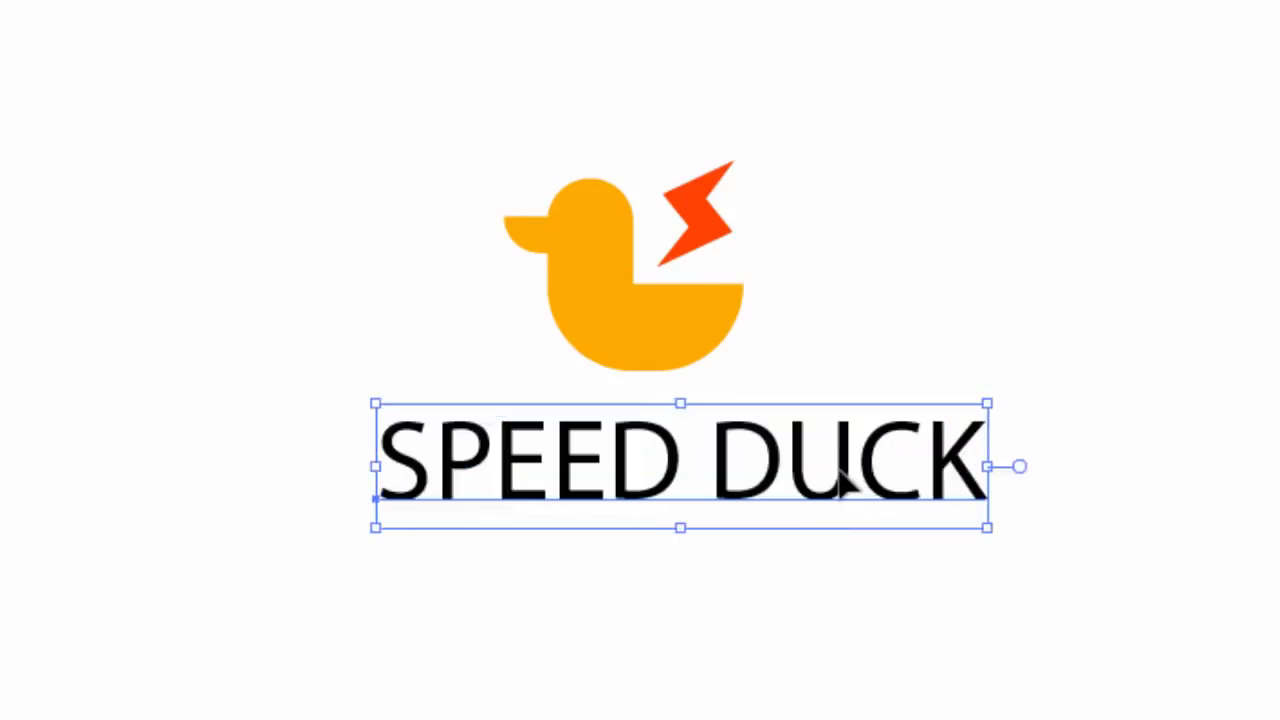
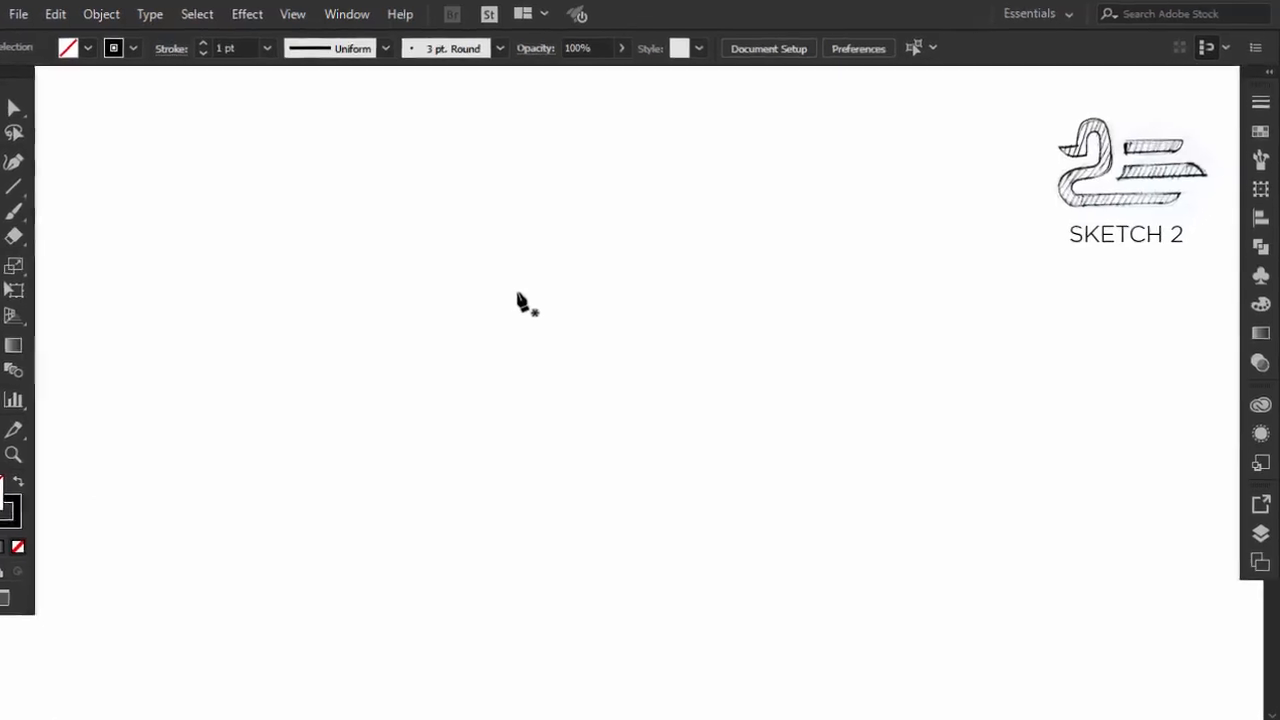
# - Draw an open right-angled path following Sketch 2's duck outline, with a 26 px beak, 28 px head rise, neck, body and long base line
pyautogui.click(498, 311)
pyautogui.moveTo(320, 385); pyautogui.dragTo(385, 386)
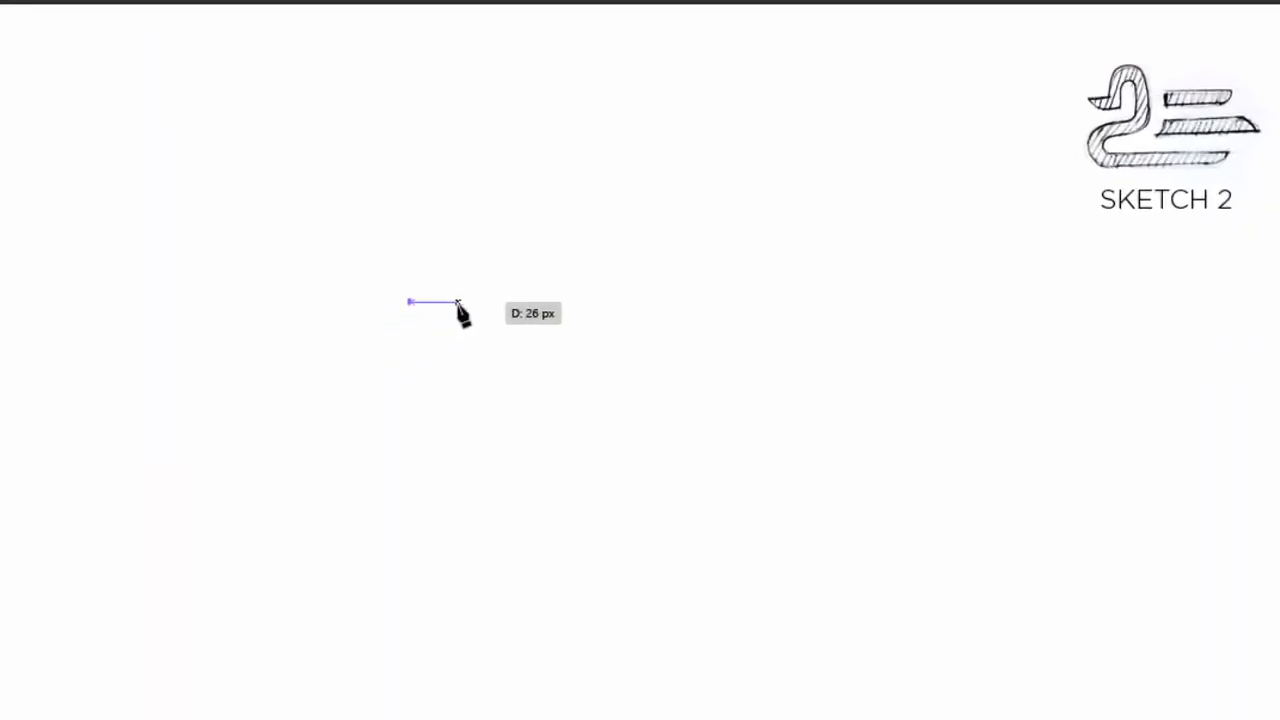
pyautogui.moveTo(458, 302); pyautogui.dragTo(460, 249)
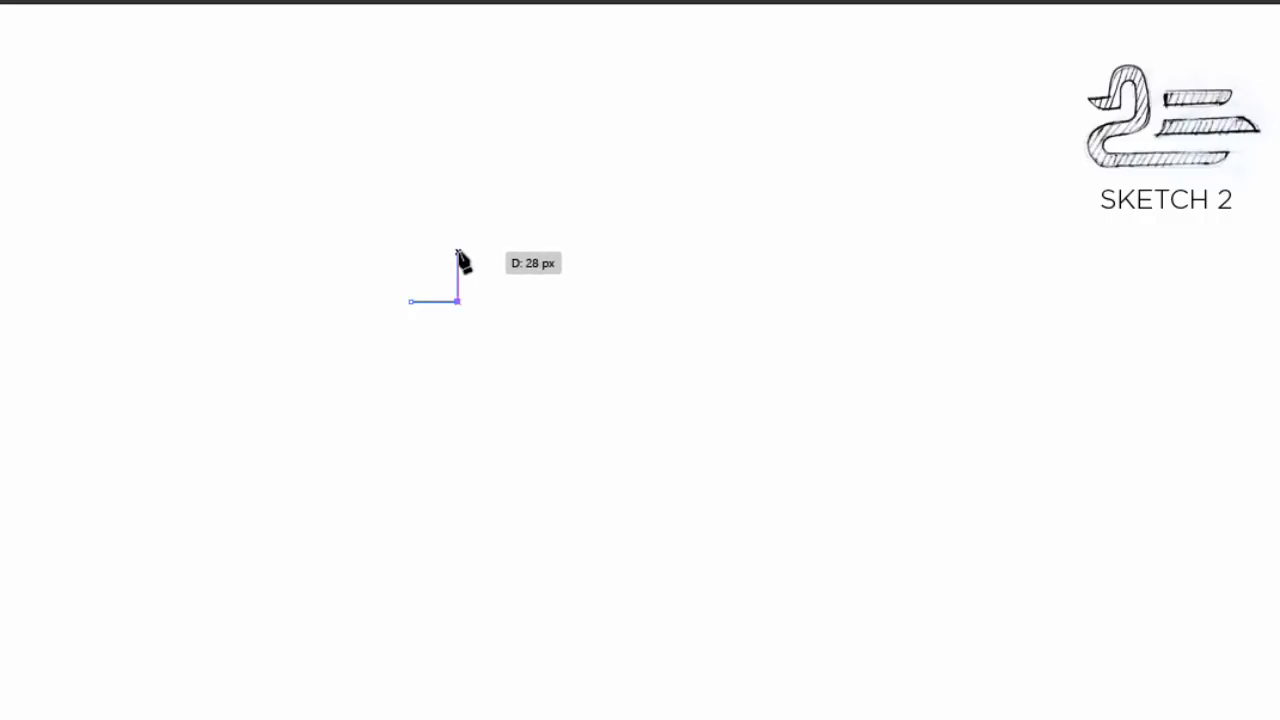
pyautogui.click(458, 251)
pyautogui.click(515, 251)
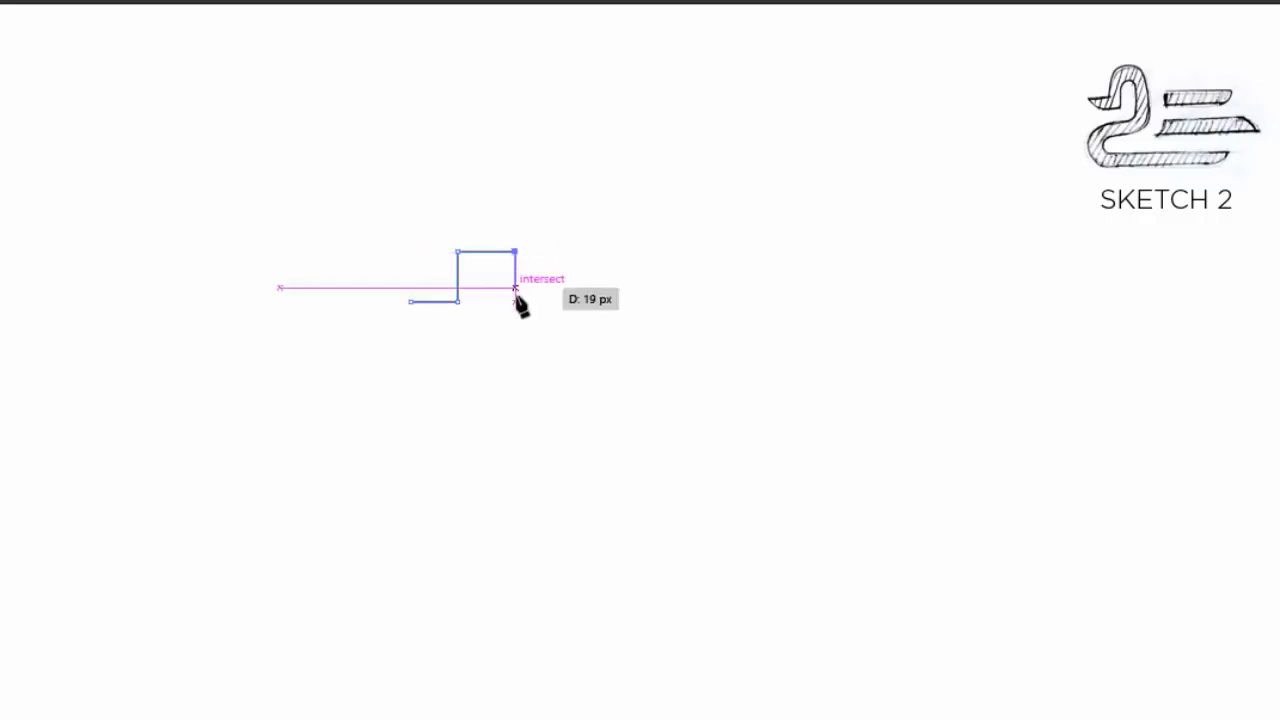
pyautogui.click(515, 332)
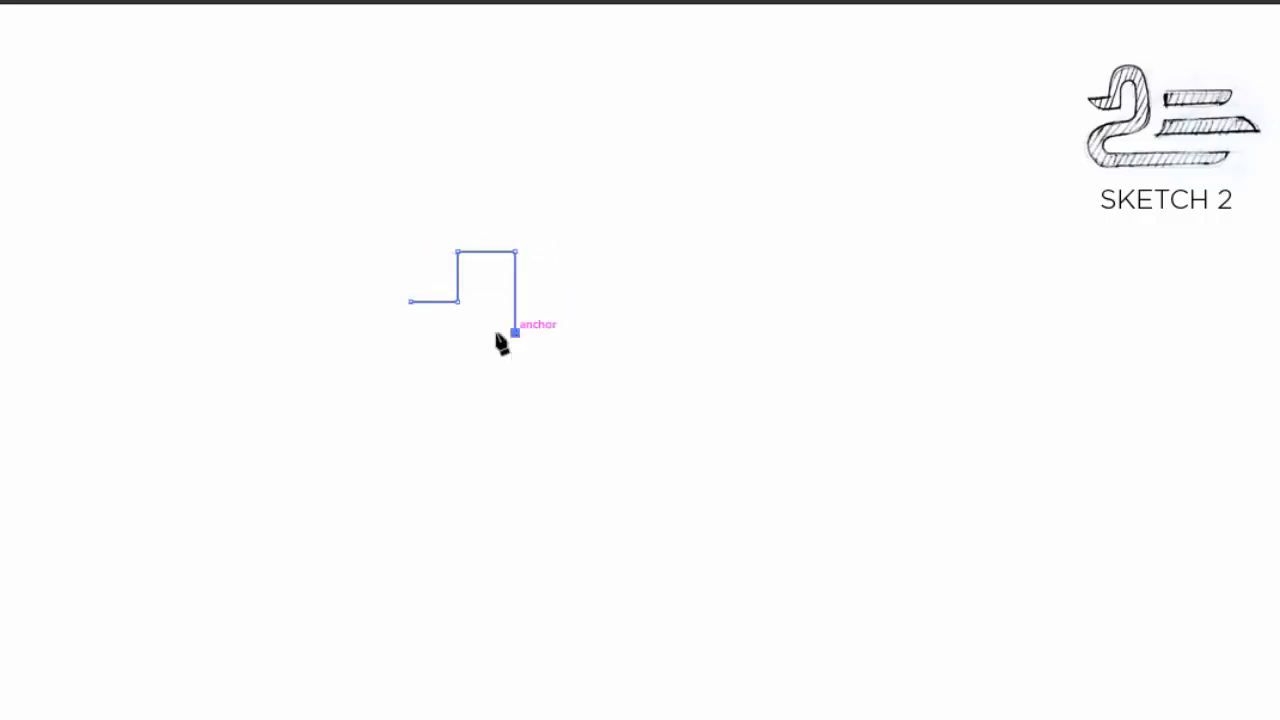
pyautogui.click(426, 332)
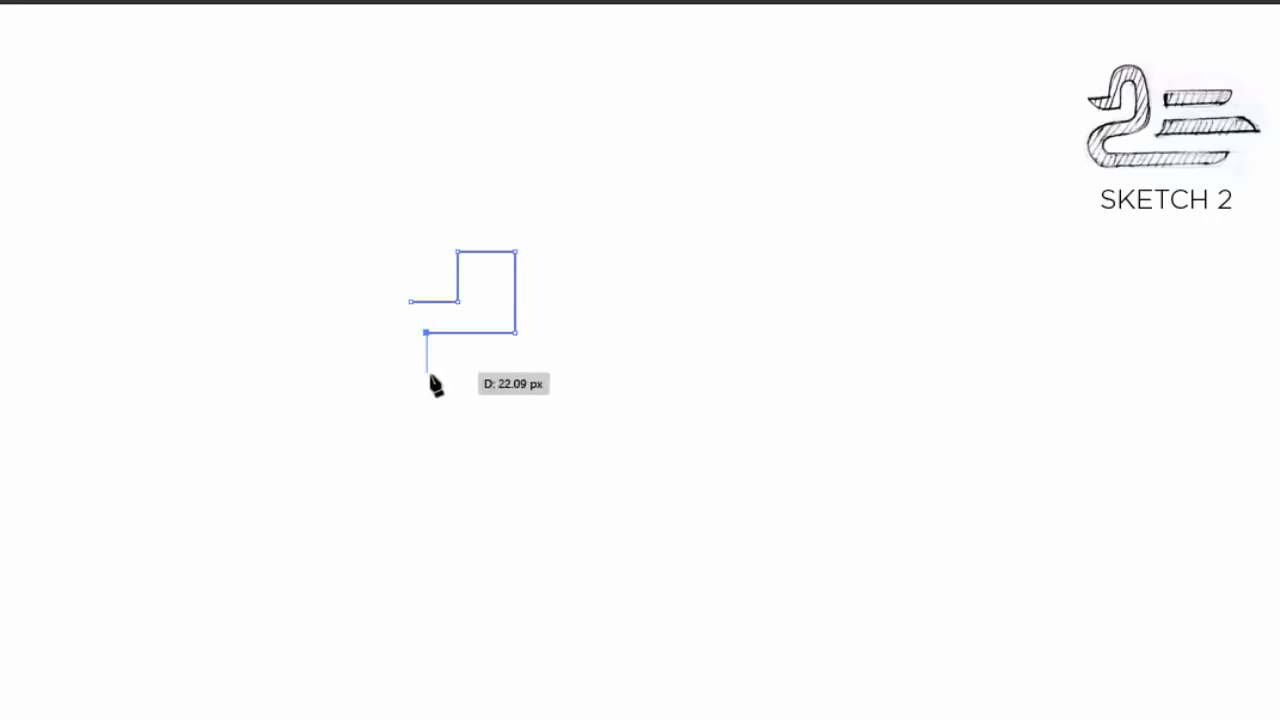
pyautogui.click(427, 374)
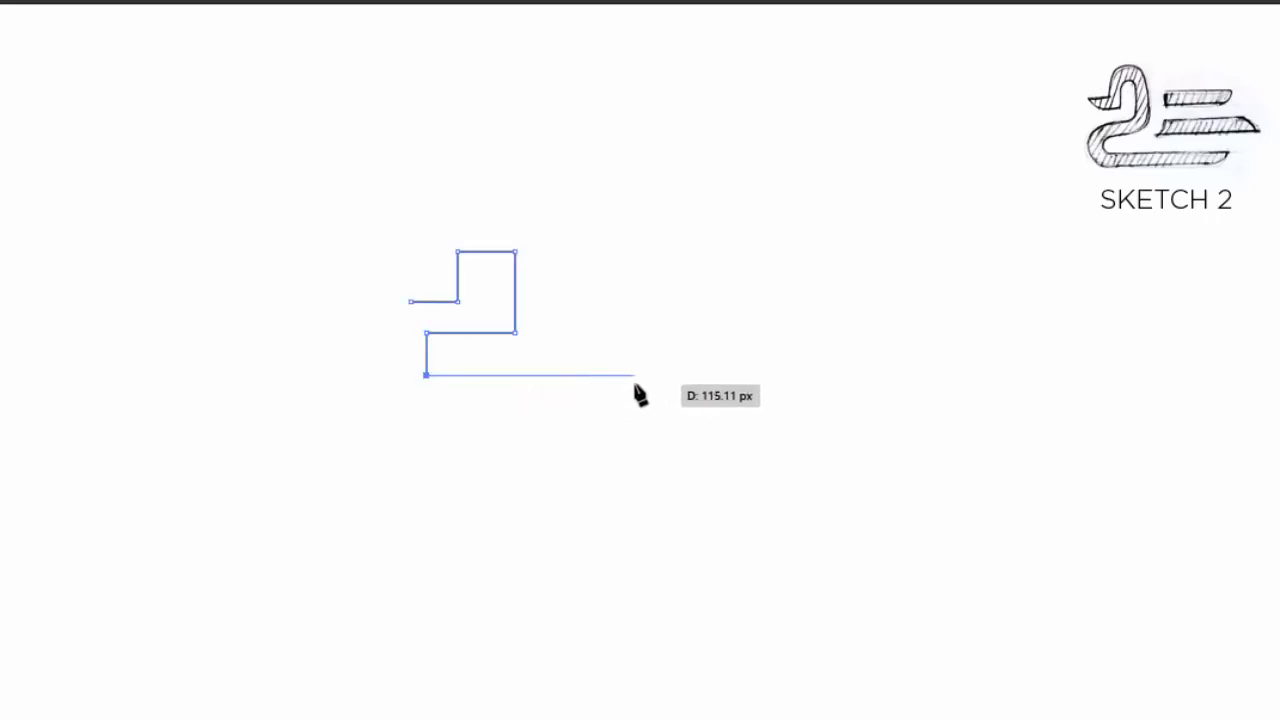
pyautogui.click(666, 375)
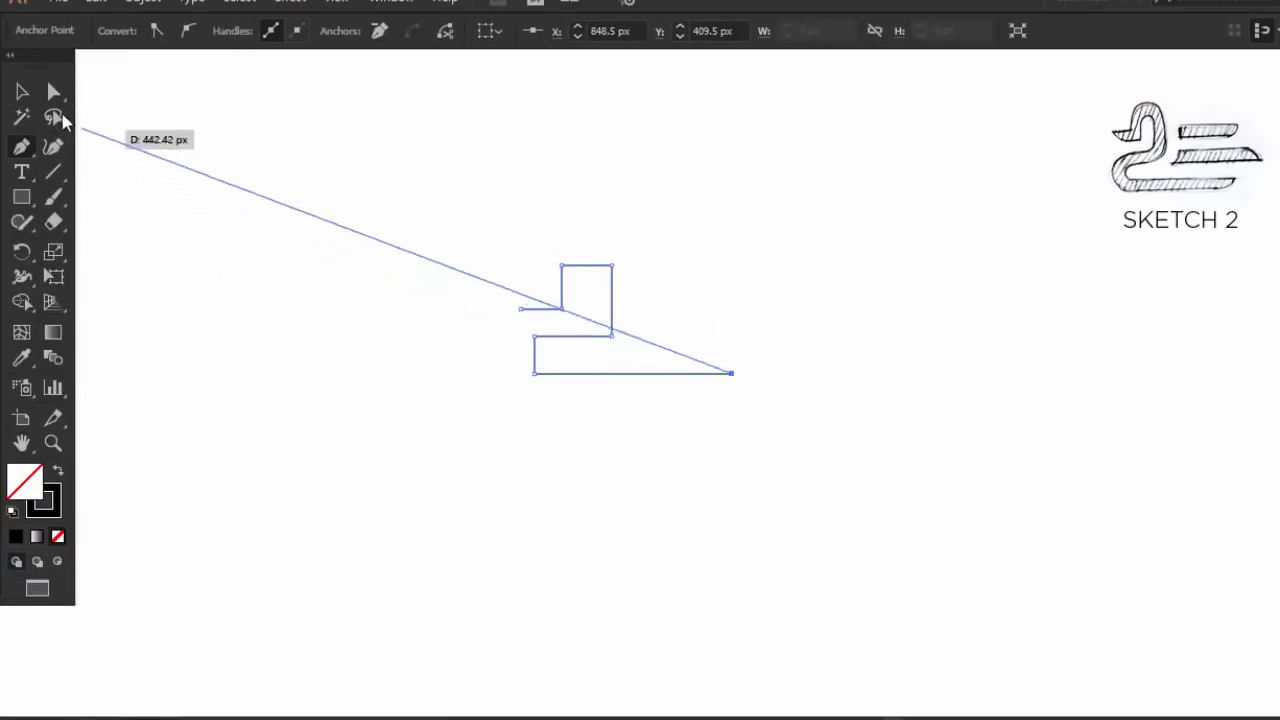
# - Set the duck path's stroke weight to 14 pt and deselect it
pyautogui.click(26, 92)
pyautogui.moveTo(409, 211); pyautogui.dragTo(577, 310)
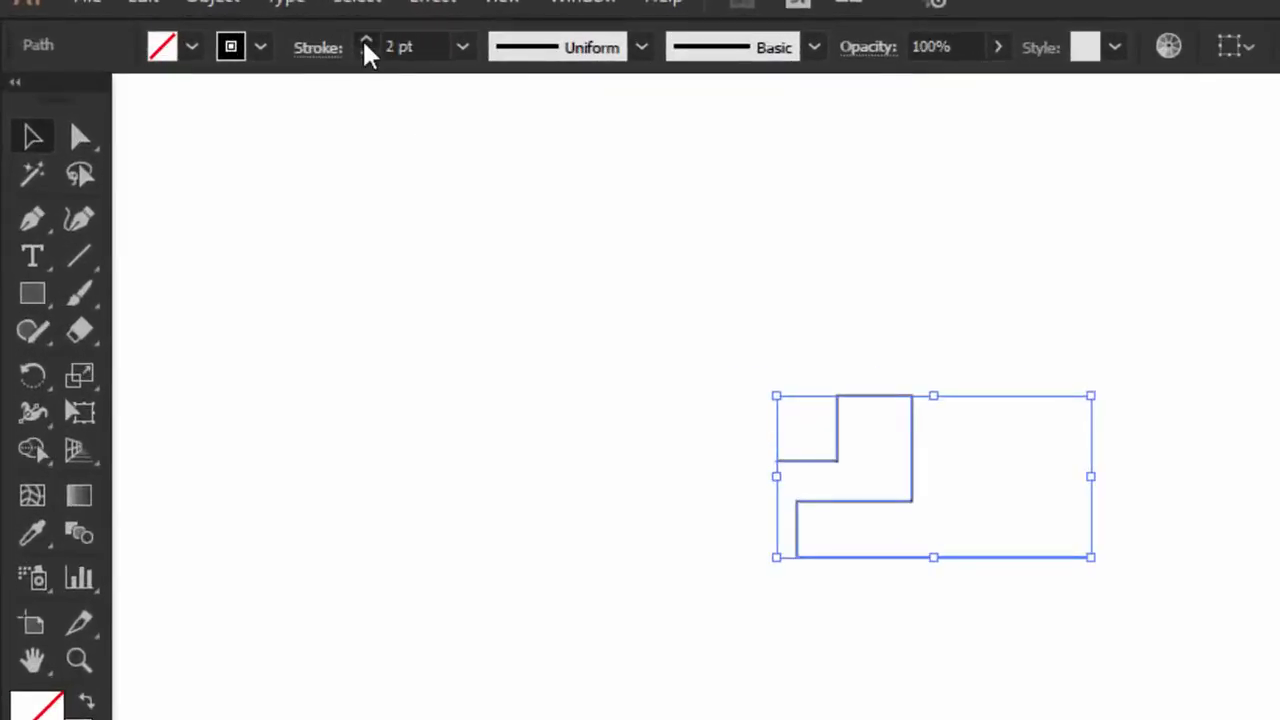
pyautogui.click(366, 44)
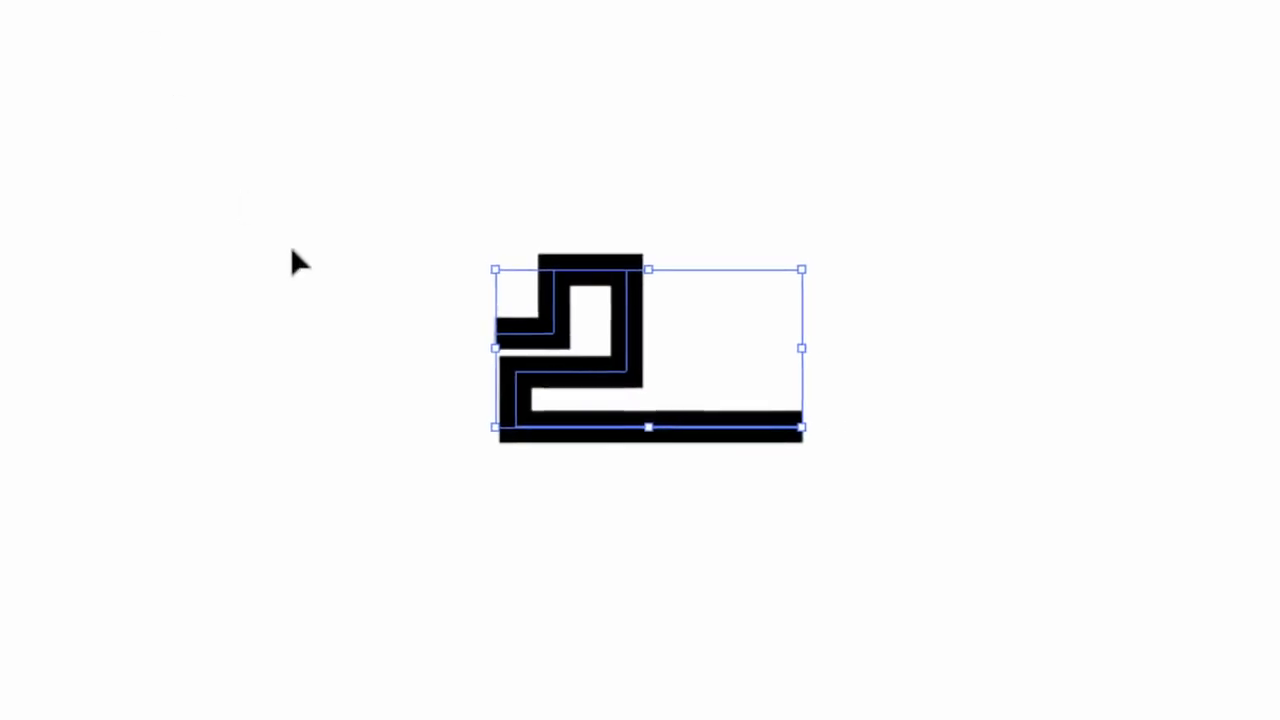
pyautogui.click(272, 262)
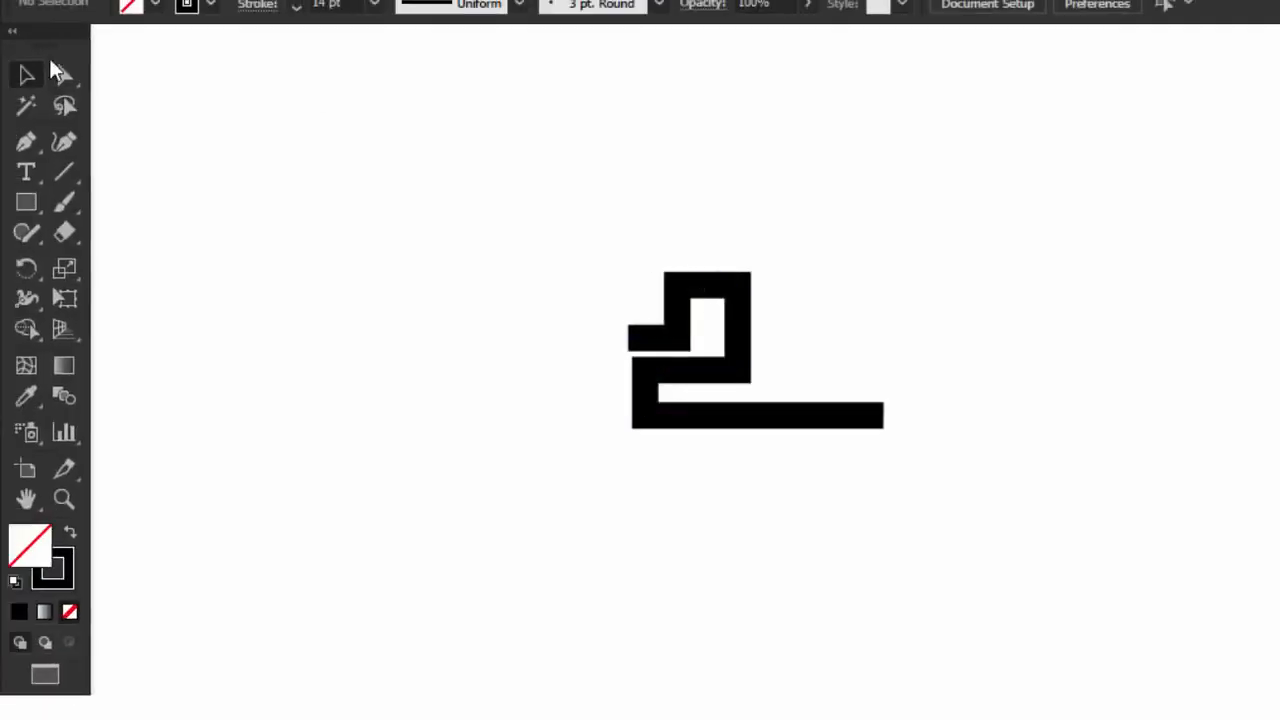
# - Raise the beak and head anchor points of the duck path to lengthen the neck
pyautogui.moveTo(453, 172); pyautogui.dragTo(777, 349)
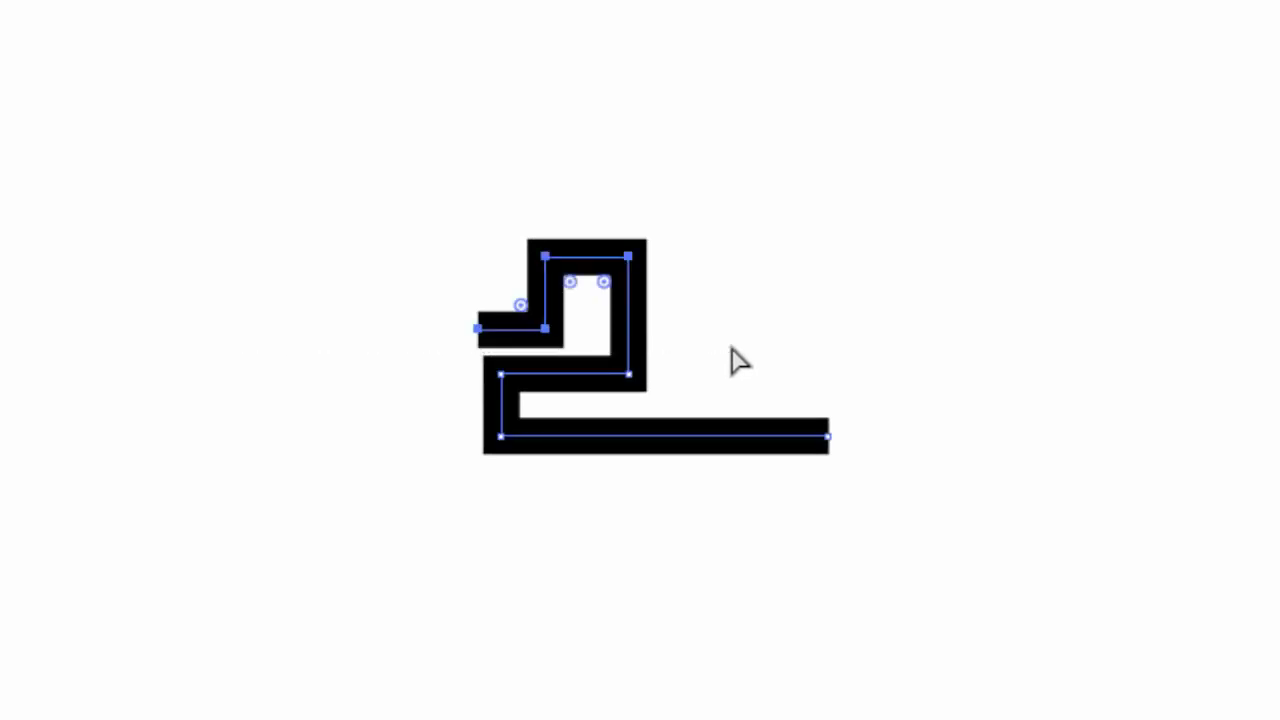
pyautogui.press('Up')
pyautogui.press('Up')
pyautogui.press('Up')
pyautogui.press('Up')
pyautogui.press('Up')
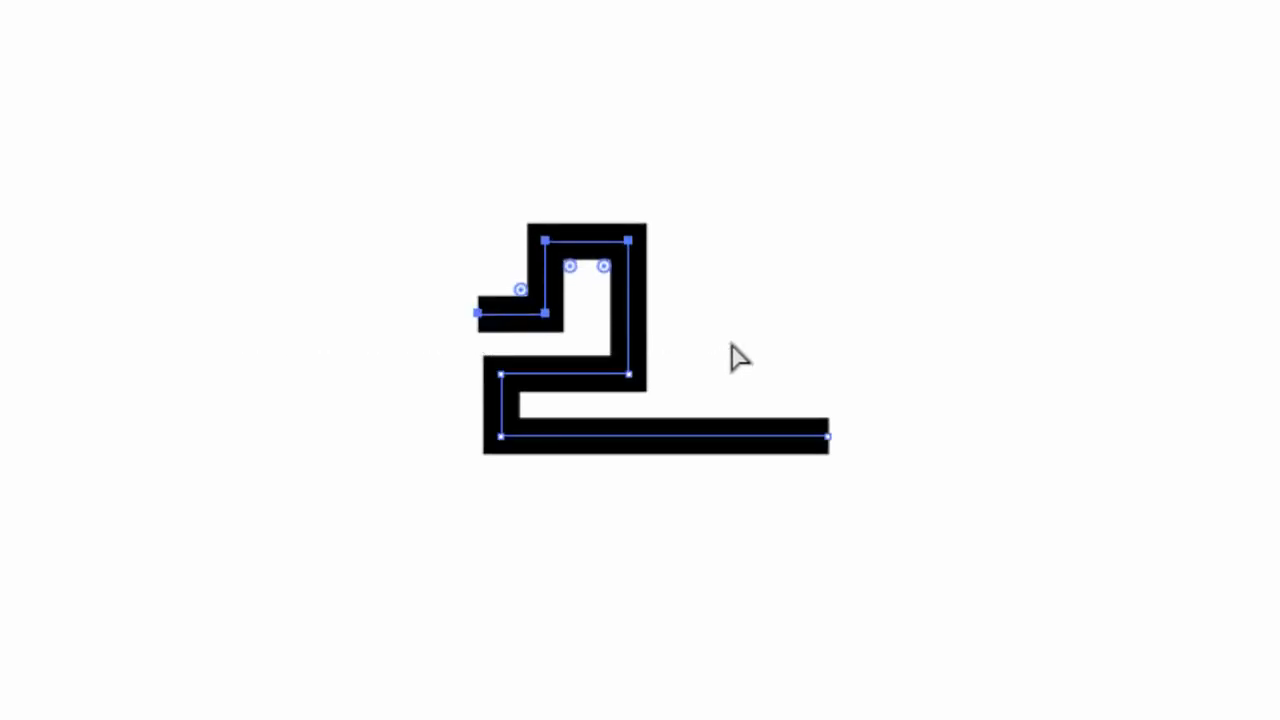
pyautogui.press('Up')
pyautogui.press('Up')
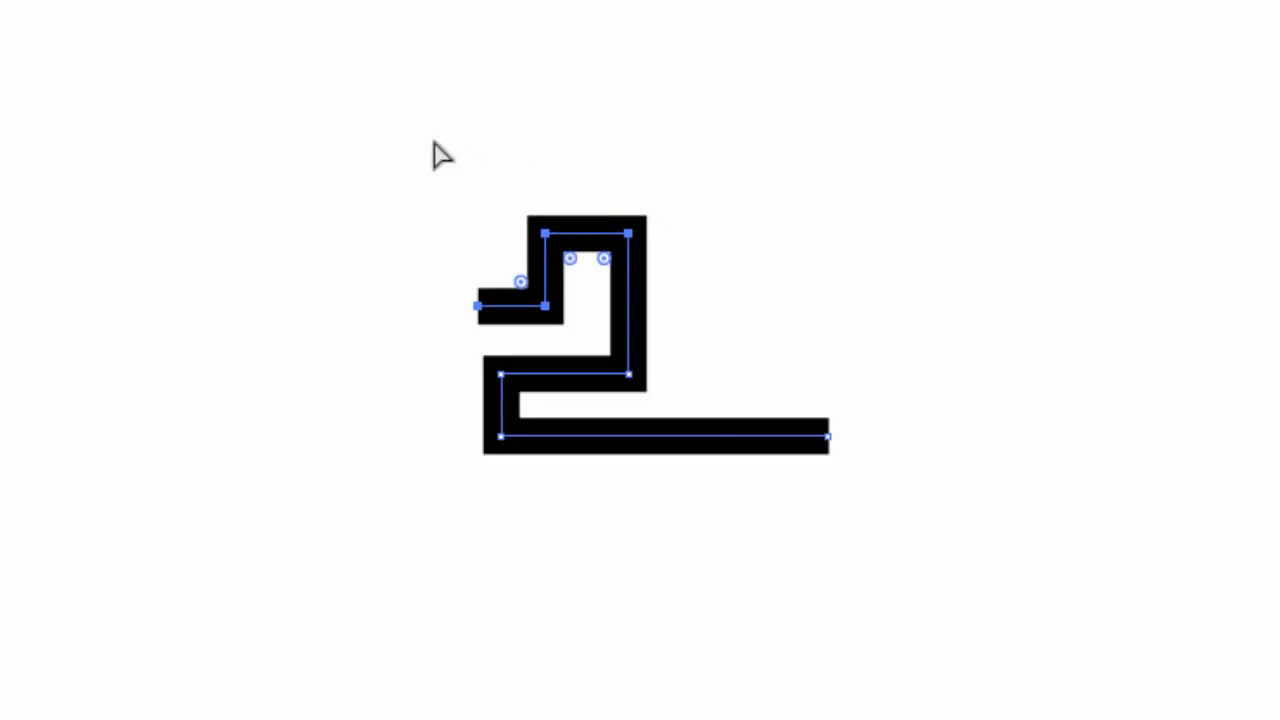
# - Shift the beak and front head anchor points toward the neck to narrow the head
pyautogui.moveTo(383, 148); pyautogui.dragTo(582, 346)
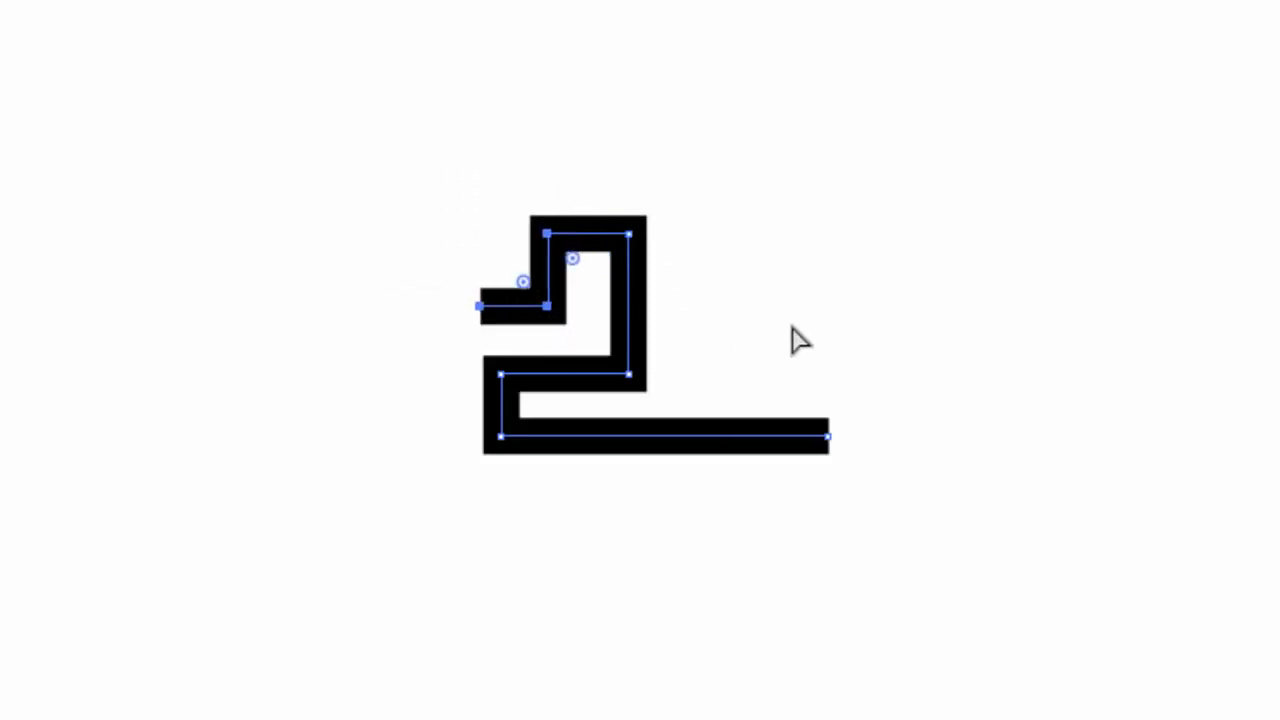
pyautogui.press('Right')
pyautogui.press('Right')
pyautogui.press('Right')
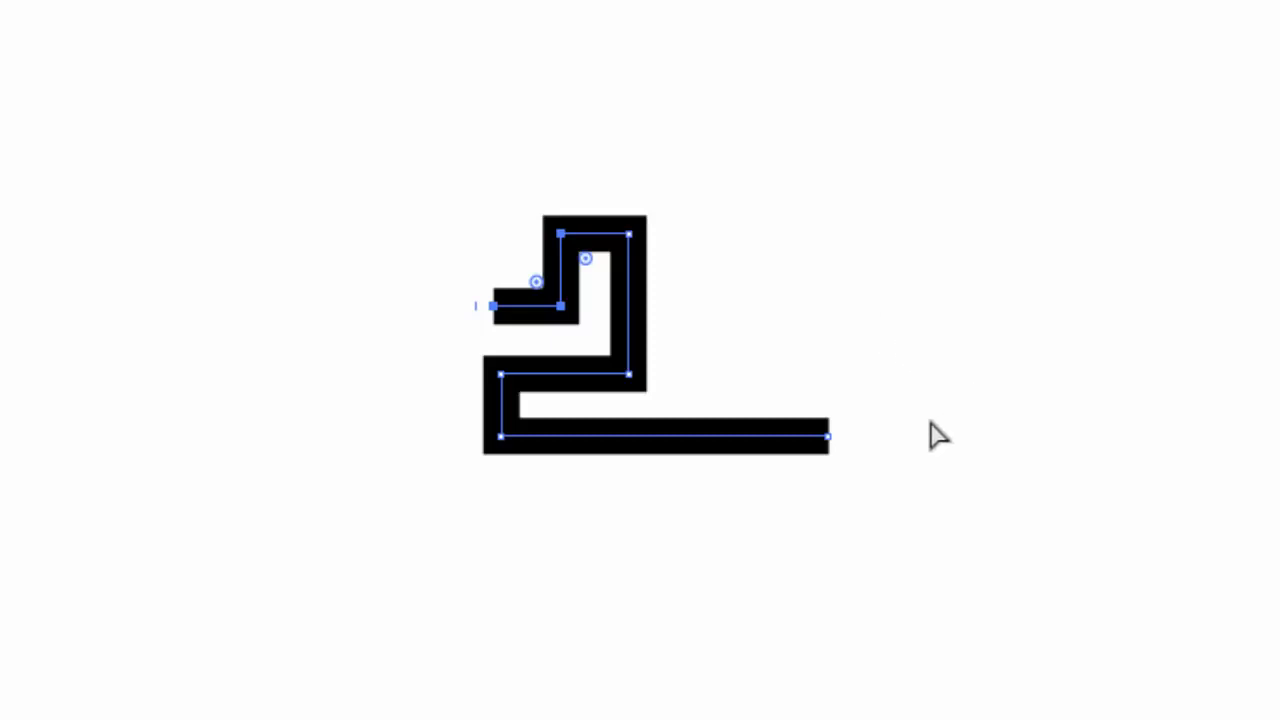
# - Lower the duck path's base line slightly to widen the gap inside the body, and deselect the path
pyautogui.moveTo(929, 420); pyautogui.dragTo(343, 506)
pyautogui.press('Down')
pyautogui.press('Down')
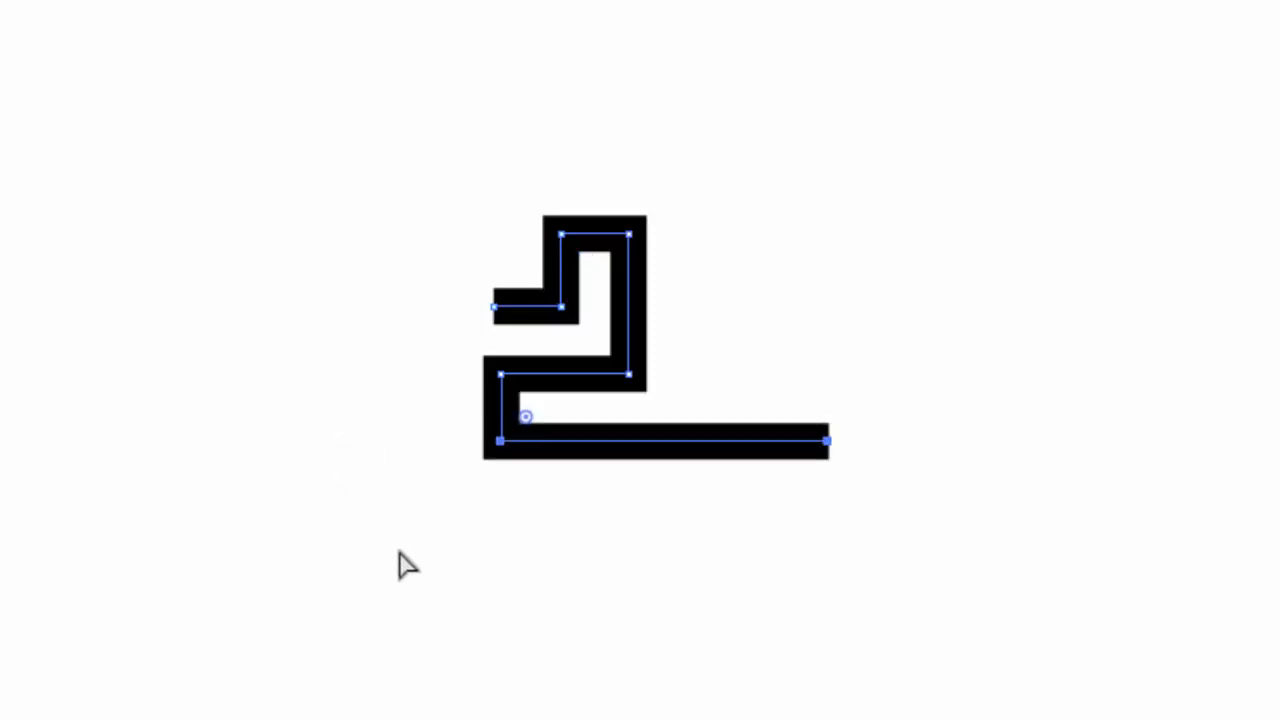
pyautogui.click(467, 570)
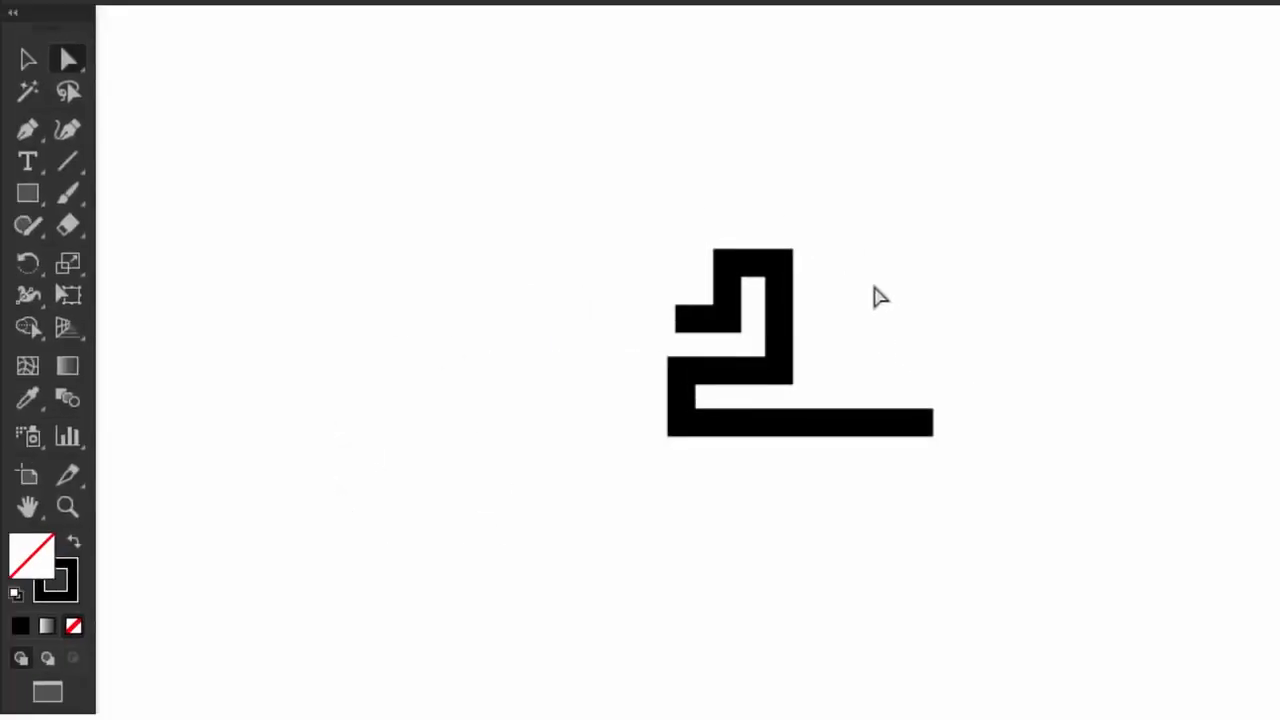
# - Draw a horizontal bar behind the duck's neck with the Pen tool, extending past the base line's end, and deselect it
pyautogui.click(31, 136)
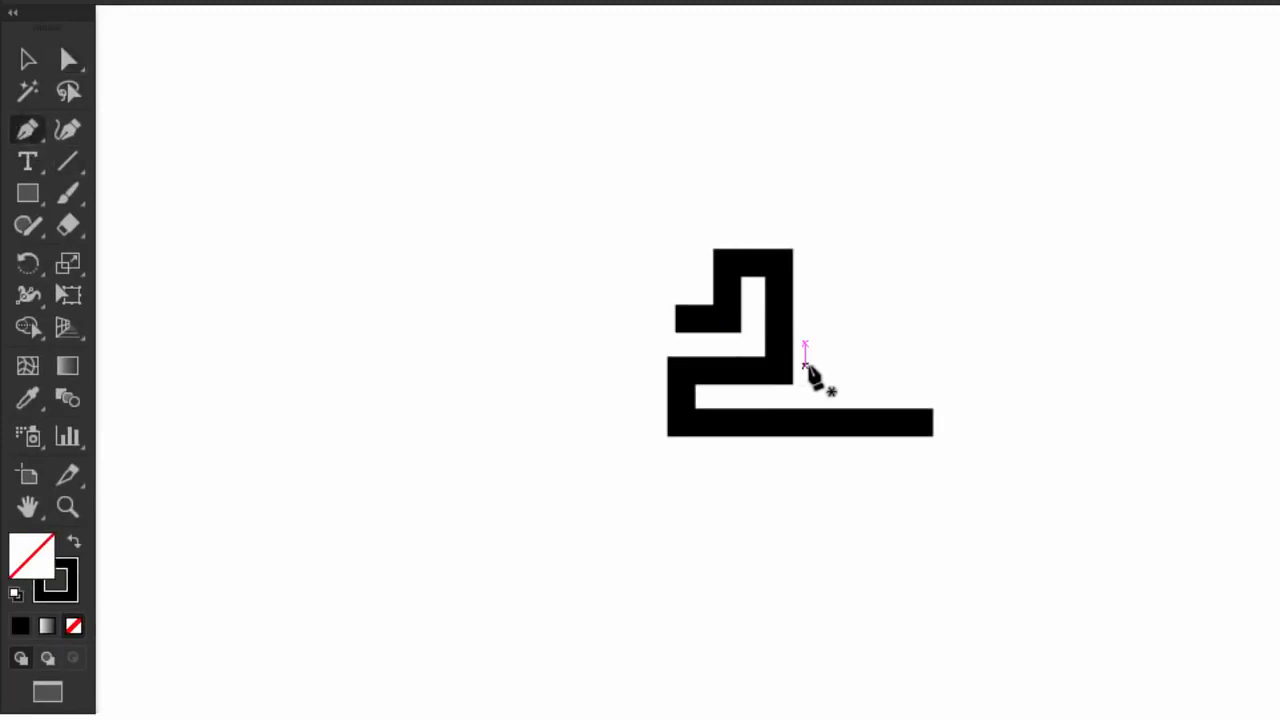
pyautogui.click(805, 368)
pyautogui.click(984, 368)
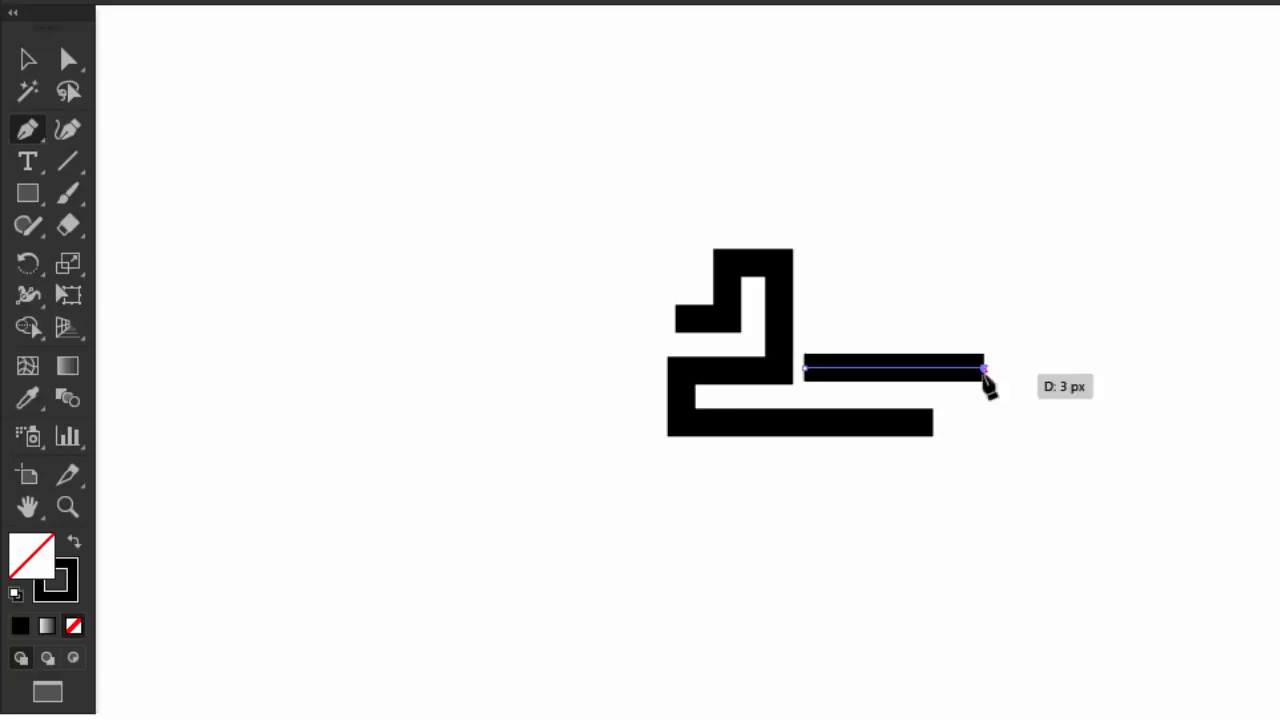
pyautogui.click(38, 62)
pyautogui.click(230, 145)
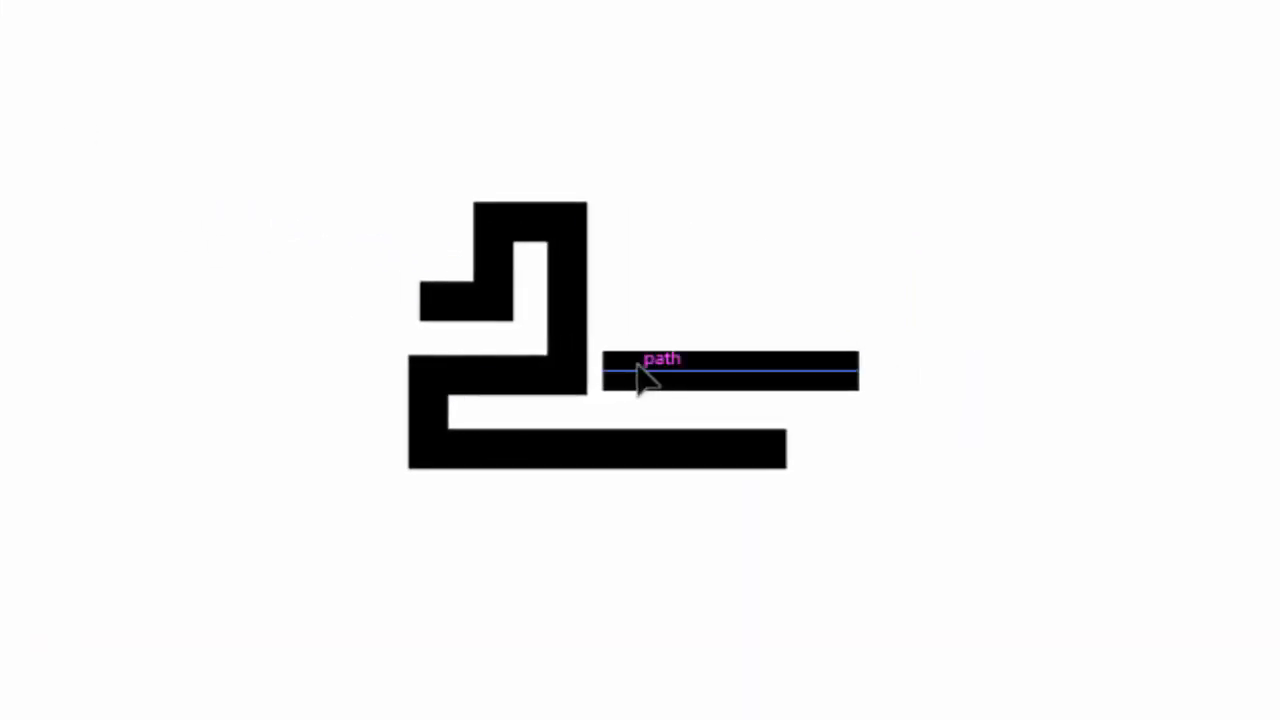
# - Shift the bar slightly away from the neck, duplicate it above, and shorten the duplicate flush with the base line's end
pyautogui.moveTo(638, 372); pyautogui.dragTo(664, 298)
pyautogui.click(703, 314)
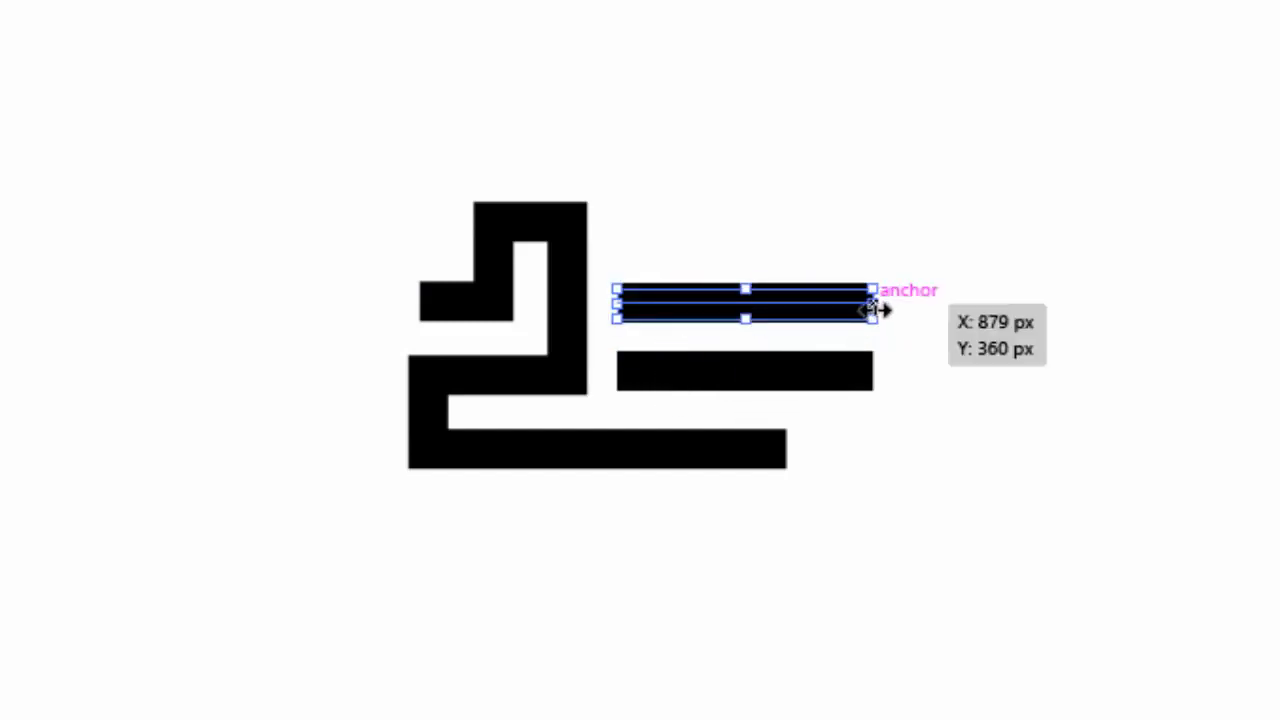
pyautogui.moveTo(873, 310); pyautogui.dragTo(786, 310)
pyautogui.click(958, 212)
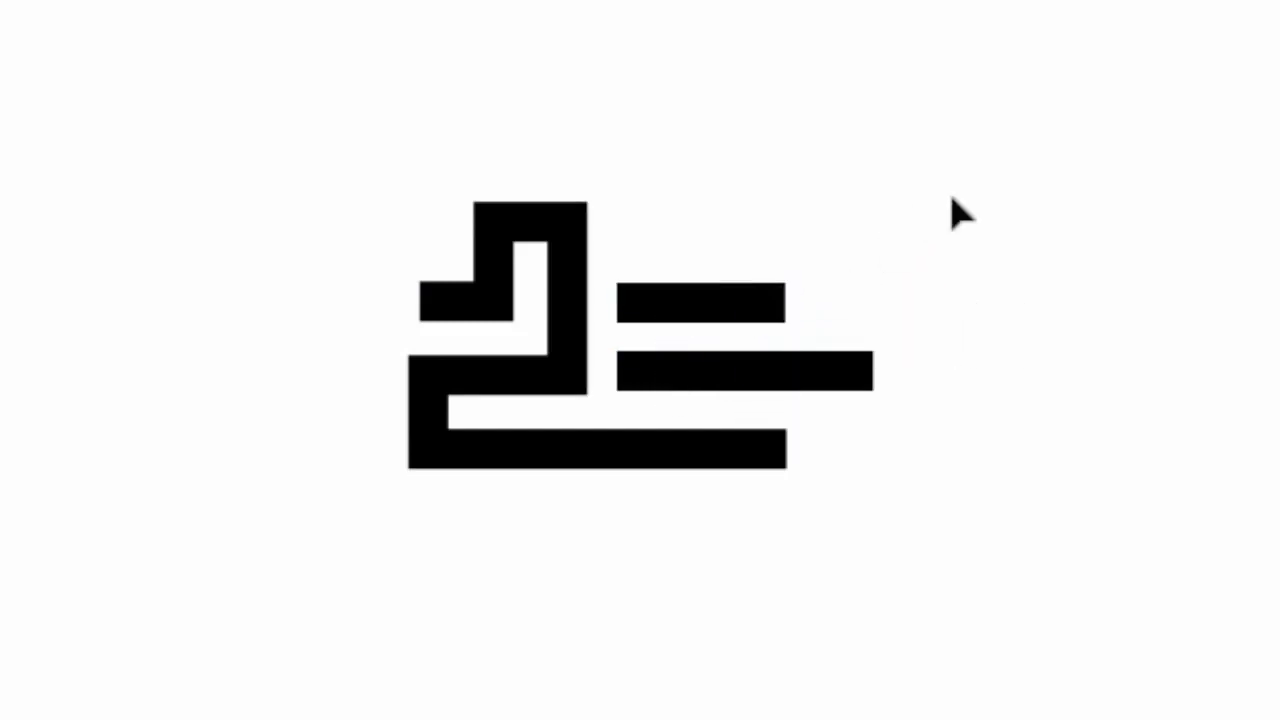
# - Even out the spacing of the horizontal bars by nudging the short bar up and the long bar down
pyautogui.moveTo(906, 212); pyautogui.dragTo(668, 340)
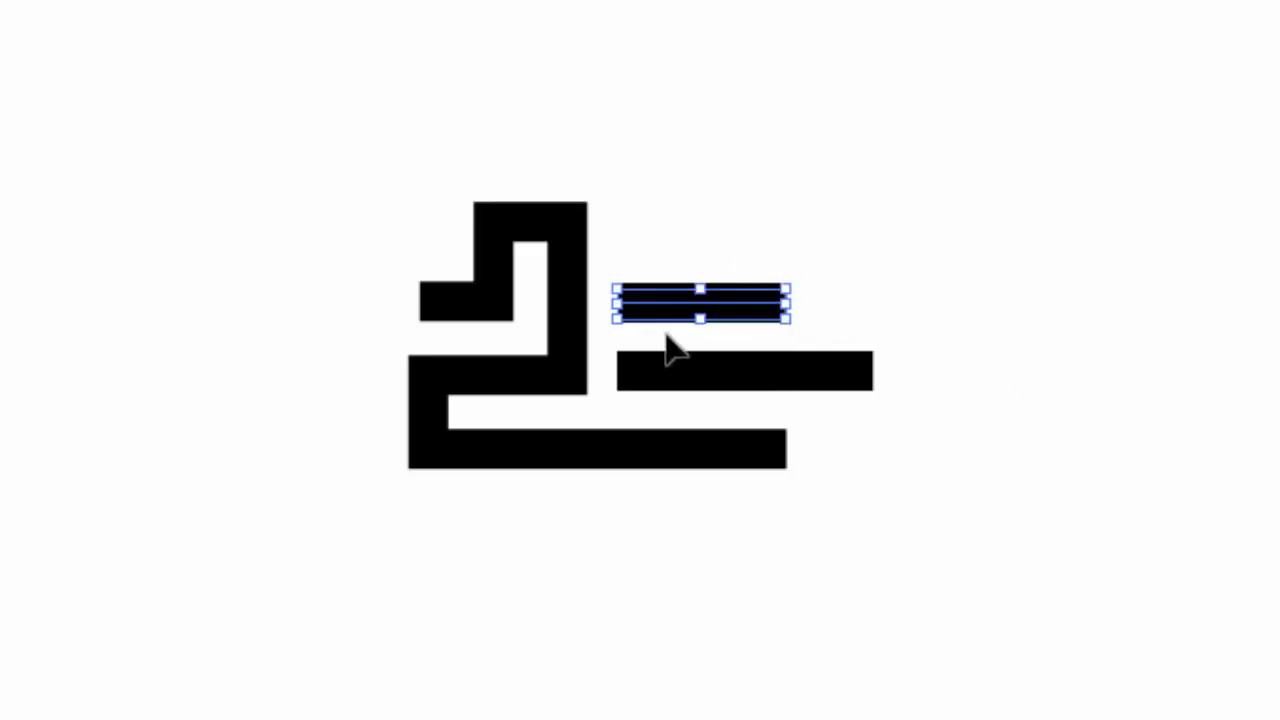
pyautogui.press('Up')
pyautogui.press('Up')
pyautogui.click(930, 202)
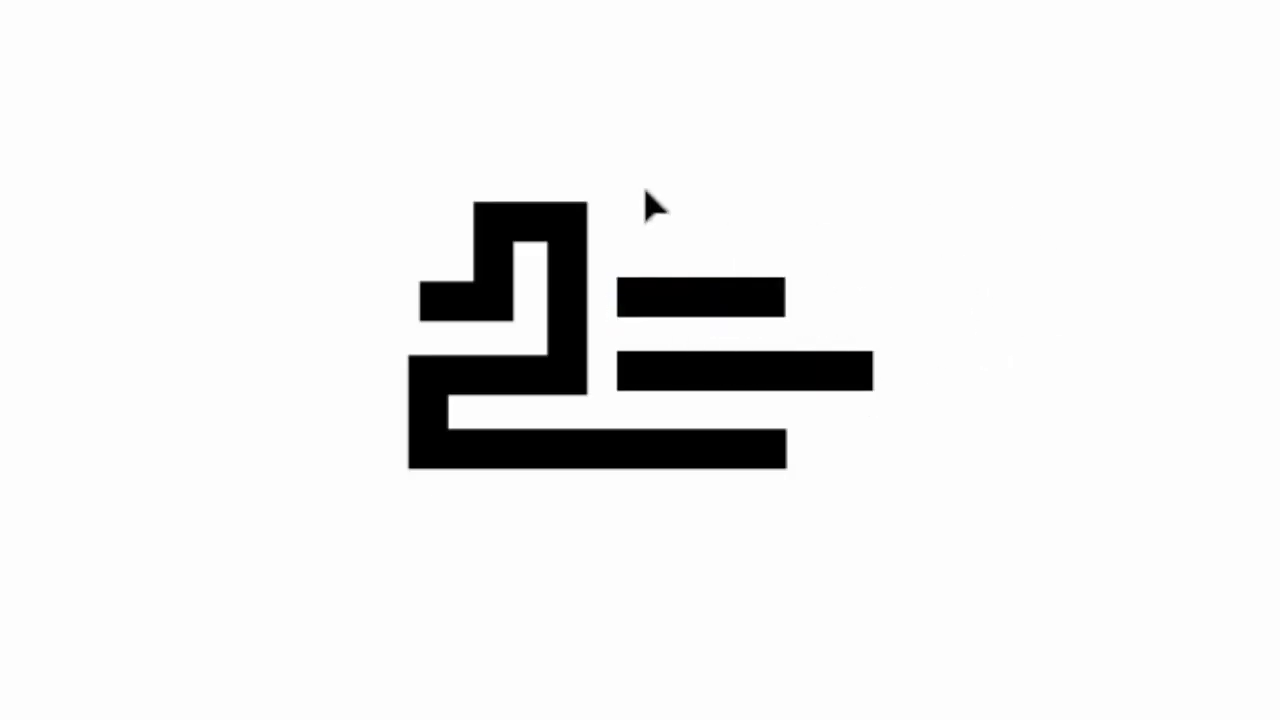
pyautogui.moveTo(908, 325); pyautogui.dragTo(840, 490)
pyautogui.press('Down')
pyautogui.click(847, 499)
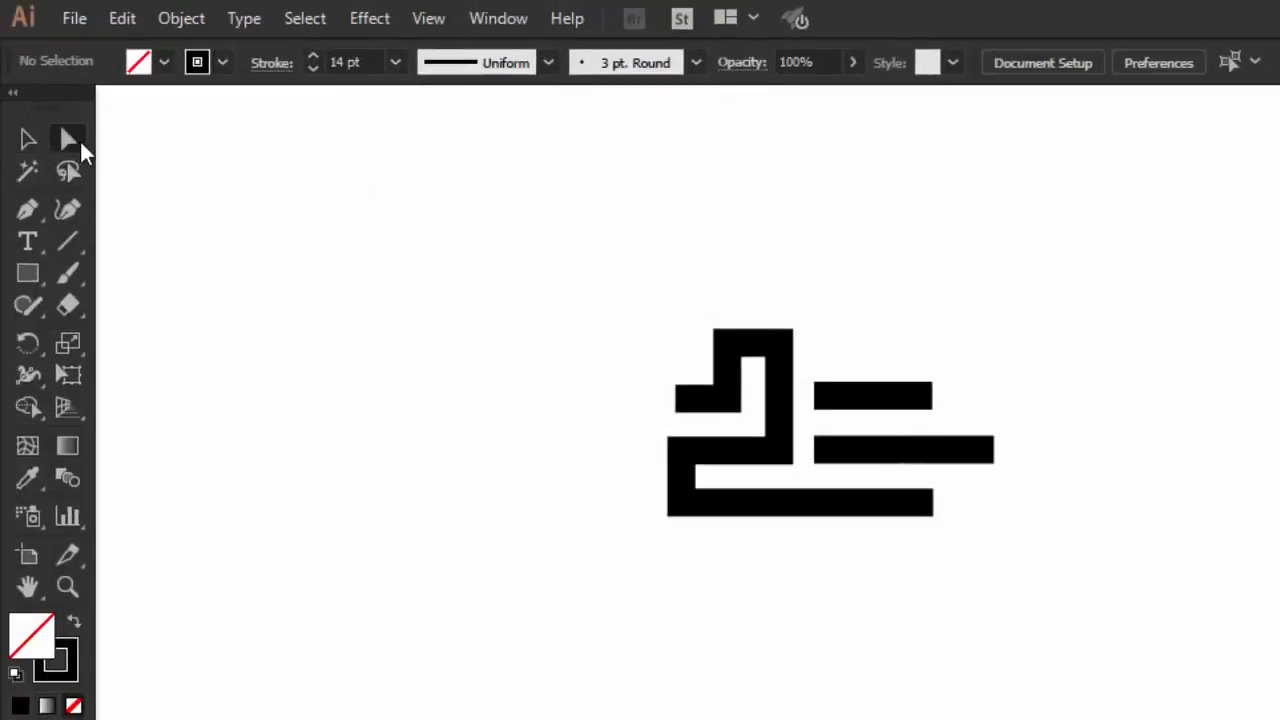
# - Round both upper corners of the duck's head into a full arch
pyautogui.moveTo(651, 293); pyautogui.dragTo(796, 365)
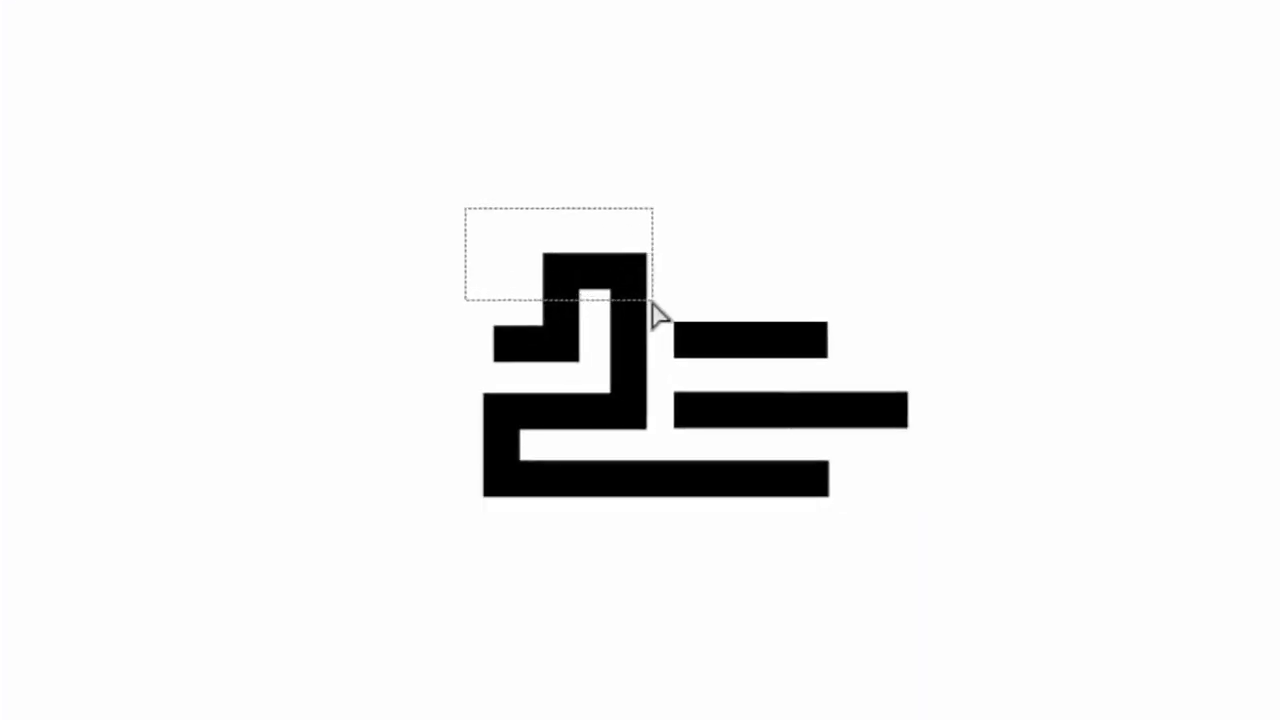
pyautogui.moveTo(603, 300); pyautogui.dragTo(607, 415)
pyautogui.click(518, 613)
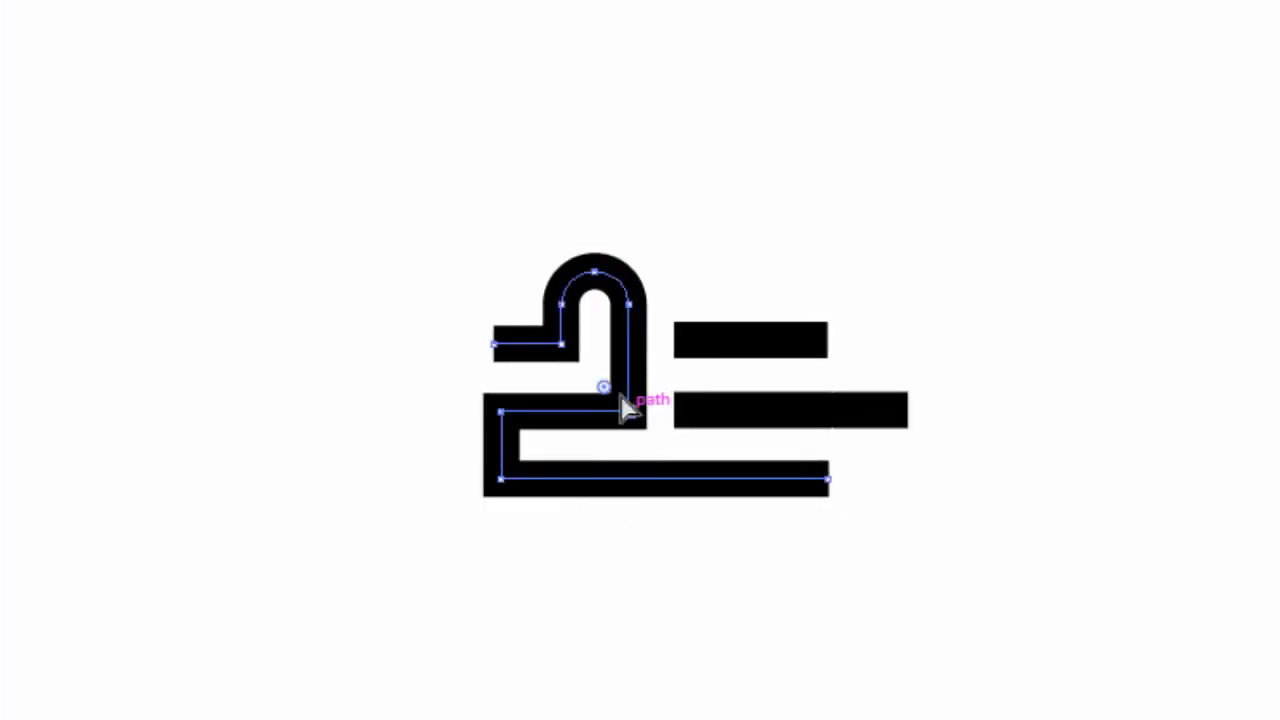
# - Round the corner at the base of the neck and both front body corners into smooth curves, and deselect the path
pyautogui.moveTo(604, 388); pyautogui.dragTo(578, 362)
pyautogui.click(530, 518)
pyautogui.moveTo(411, 366); pyautogui.dragTo(530, 590)
pyautogui.moveTo(516, 466); pyautogui.dragTo(628, 470)
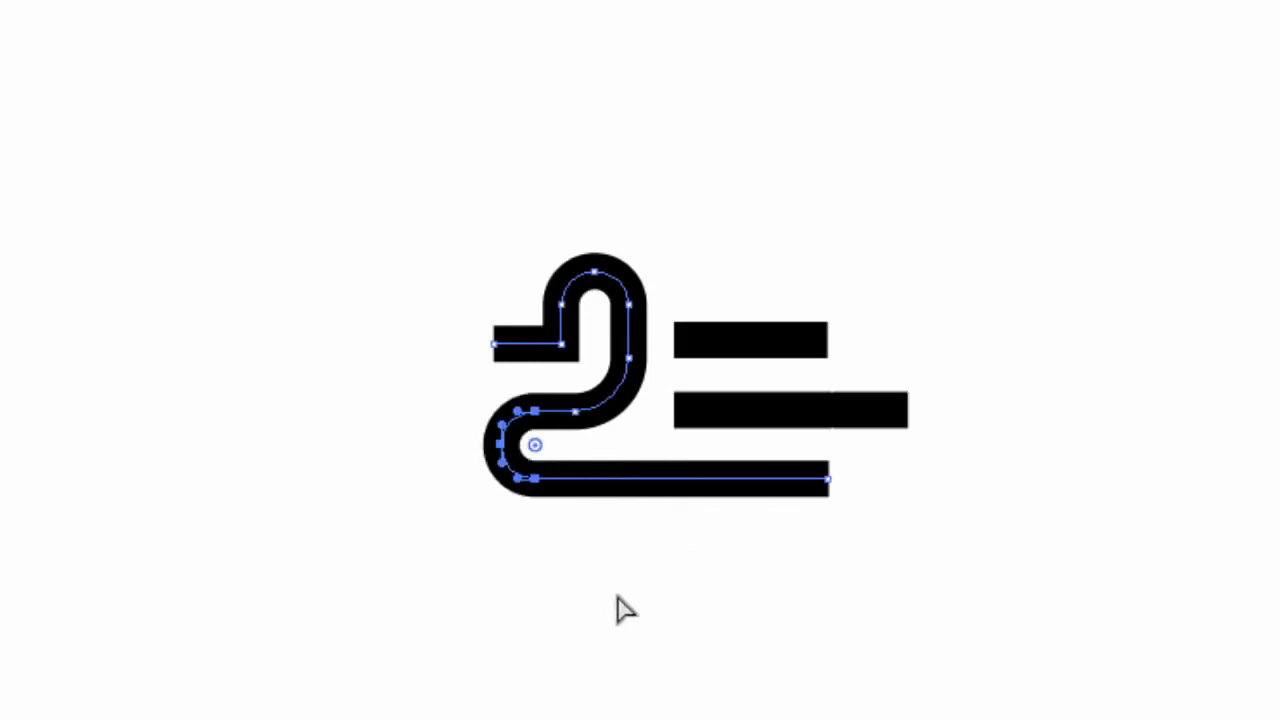
pyautogui.click(598, 600)
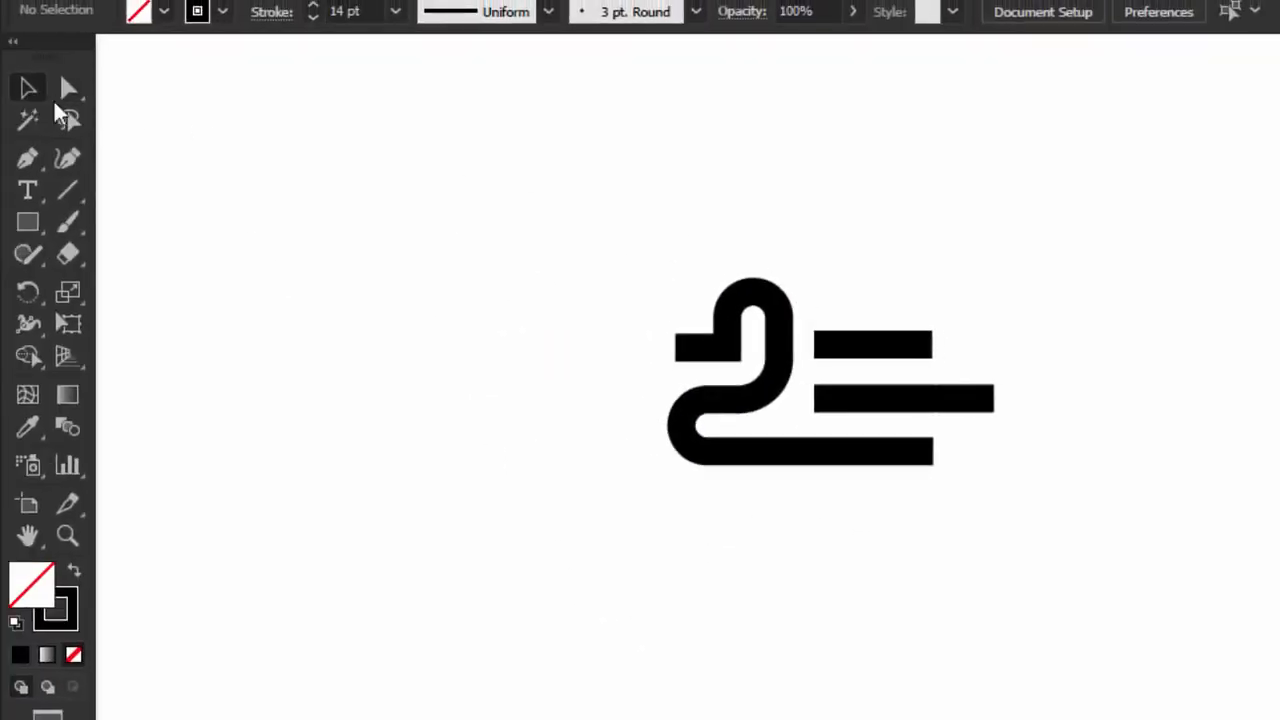
# - Expand only the strokes of the duck and its two speed bars into solid filled shapes, then deselect them
pyautogui.moveTo(645, 341); pyautogui.dragTo(937, 506)
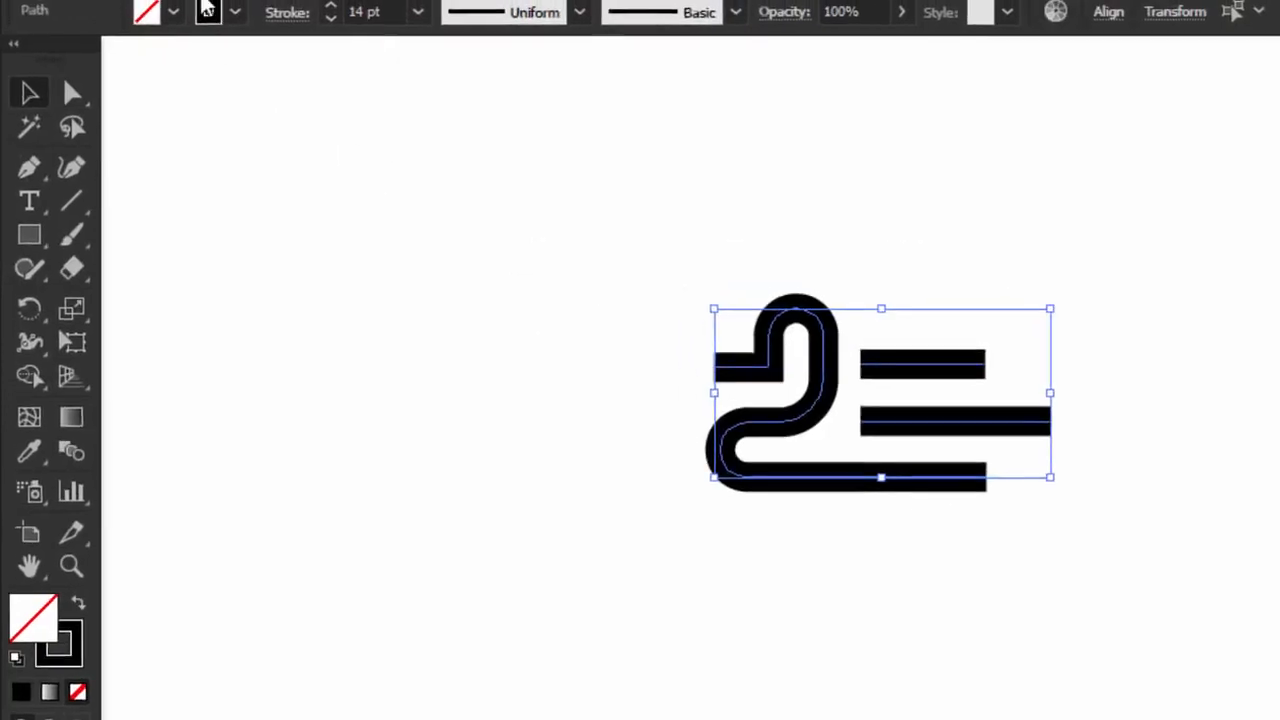
pyautogui.hotkey('alt', 'o')
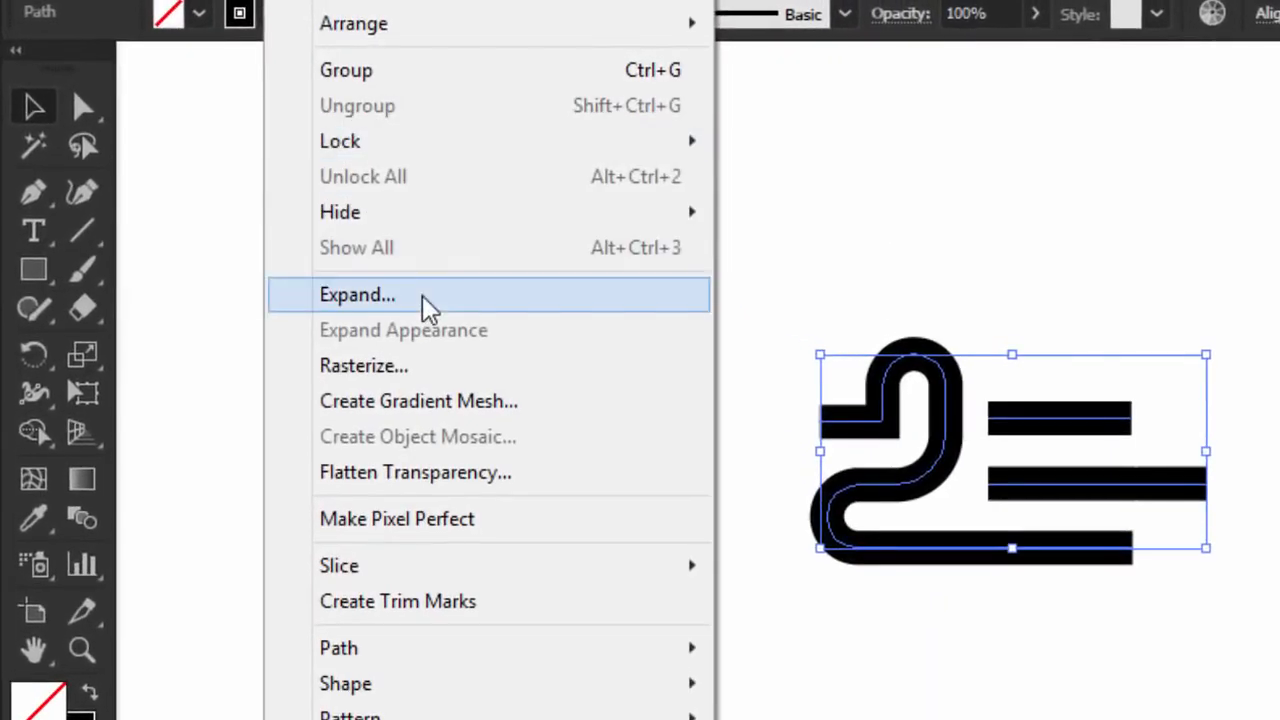
pyautogui.click(425, 305)
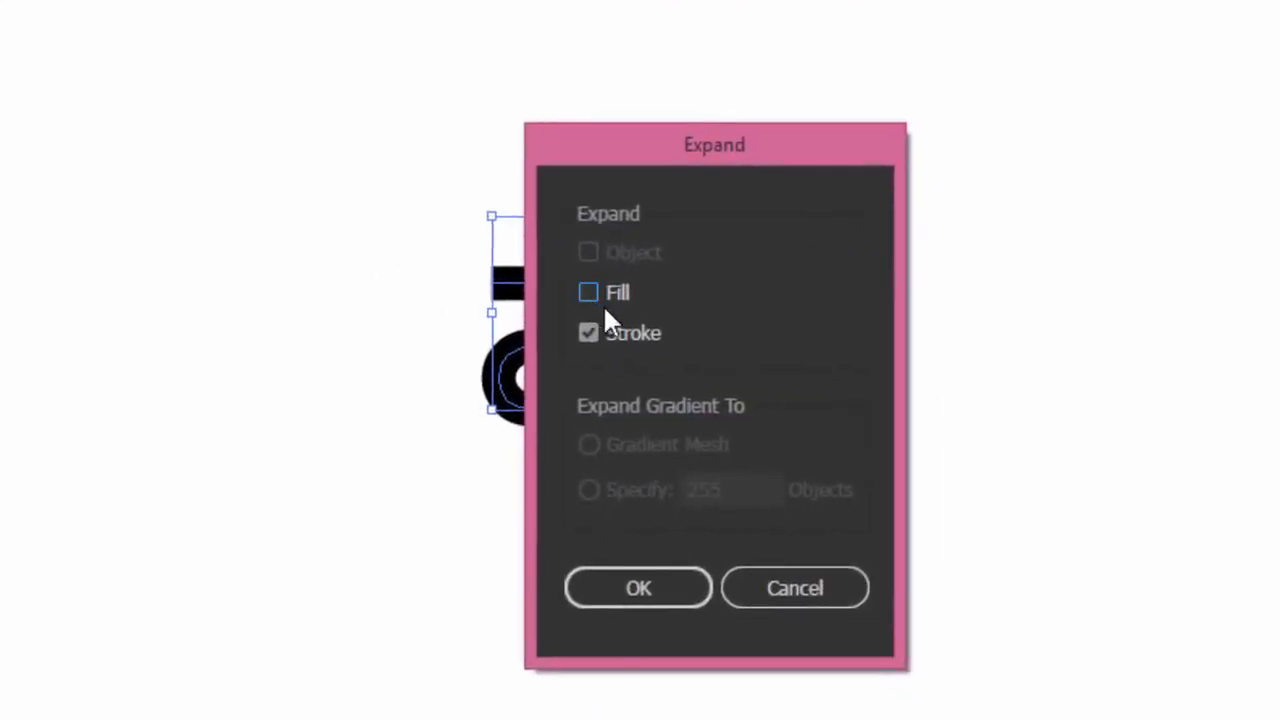
pyautogui.click(640, 587)
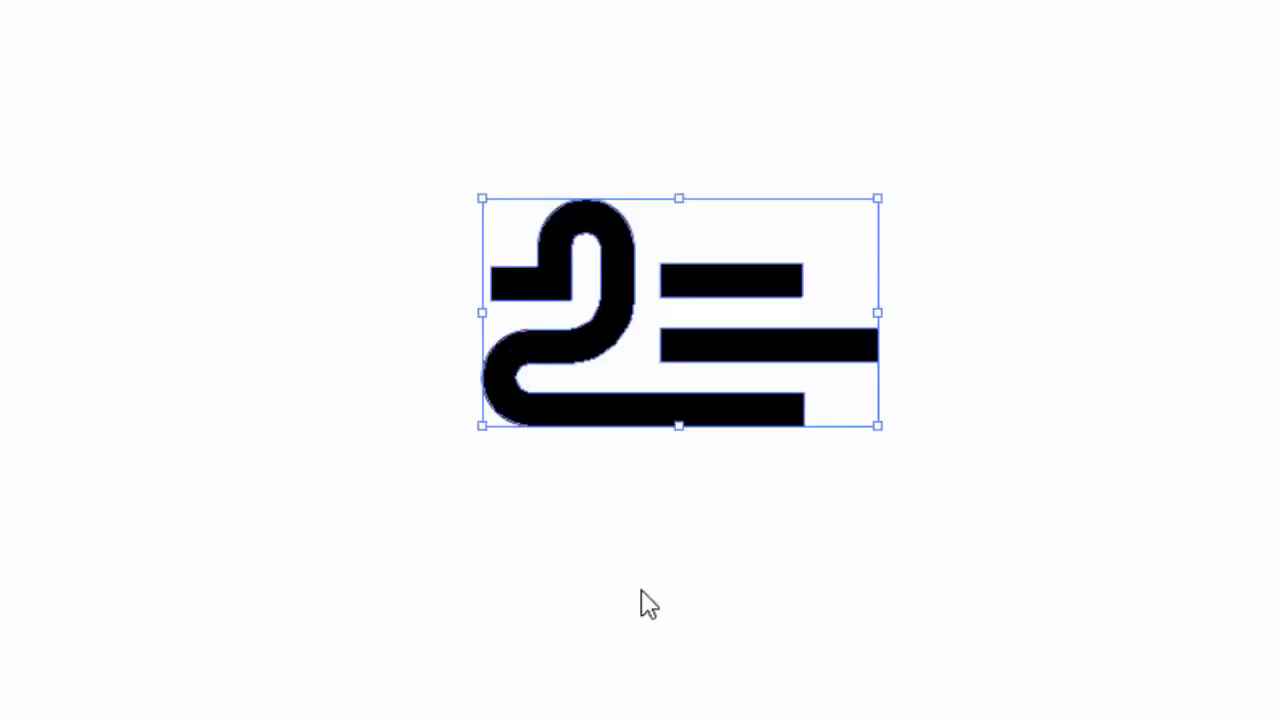
pyautogui.click(762, 503)
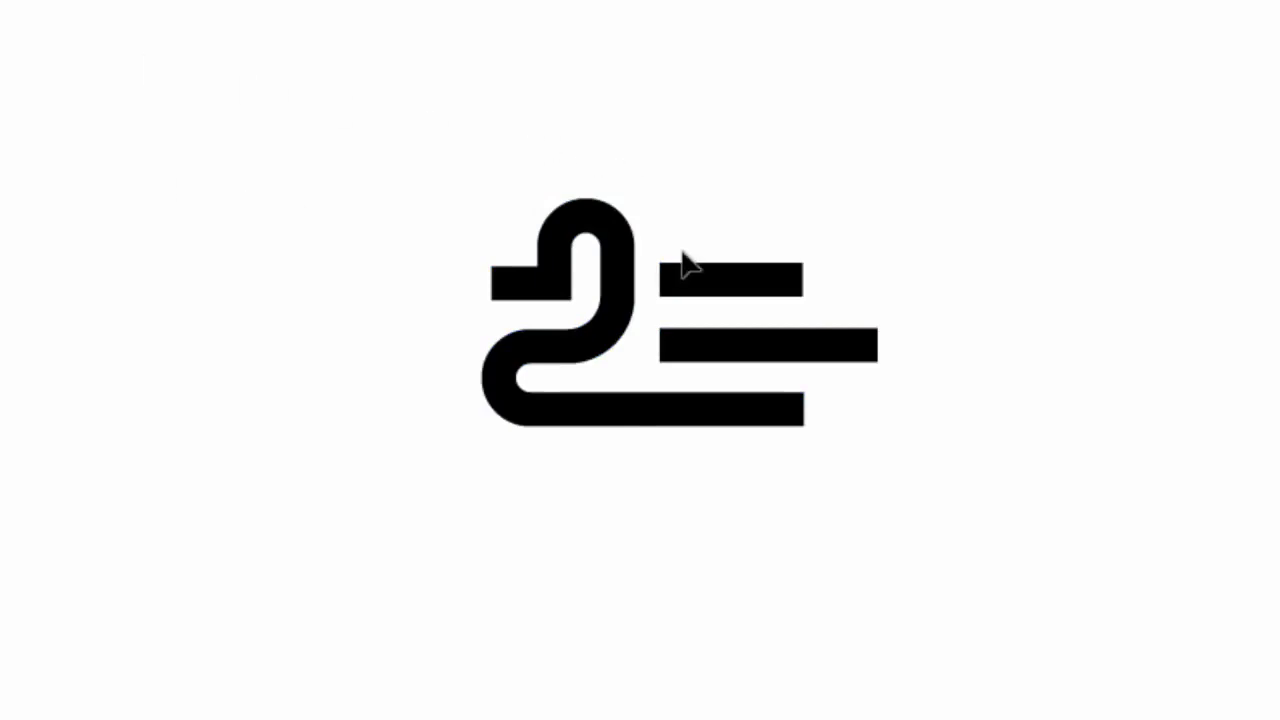
# - Extend both speed bars to the back of the duck's neck and place a copy of the duck slightly down and to the right
pyautogui.moveTo(704, 366); pyautogui.dragTo(689, 356)
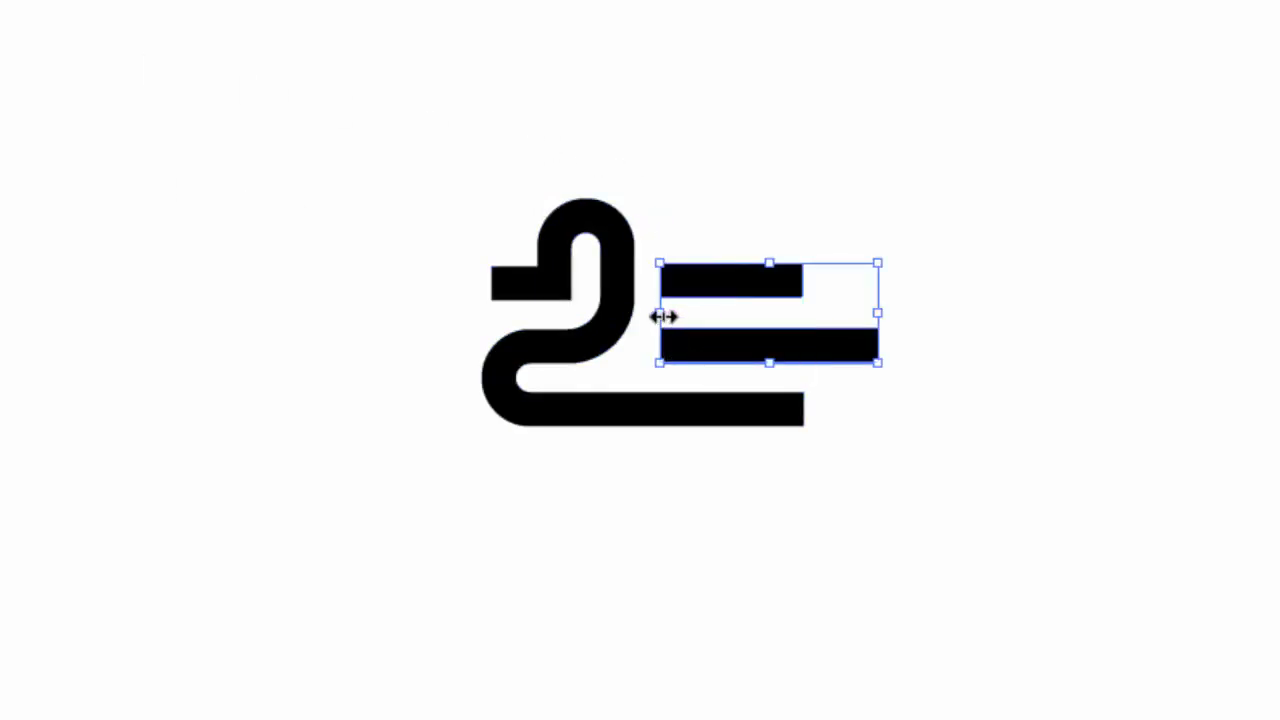
pyautogui.moveTo(660, 314); pyautogui.dragTo(636, 312)
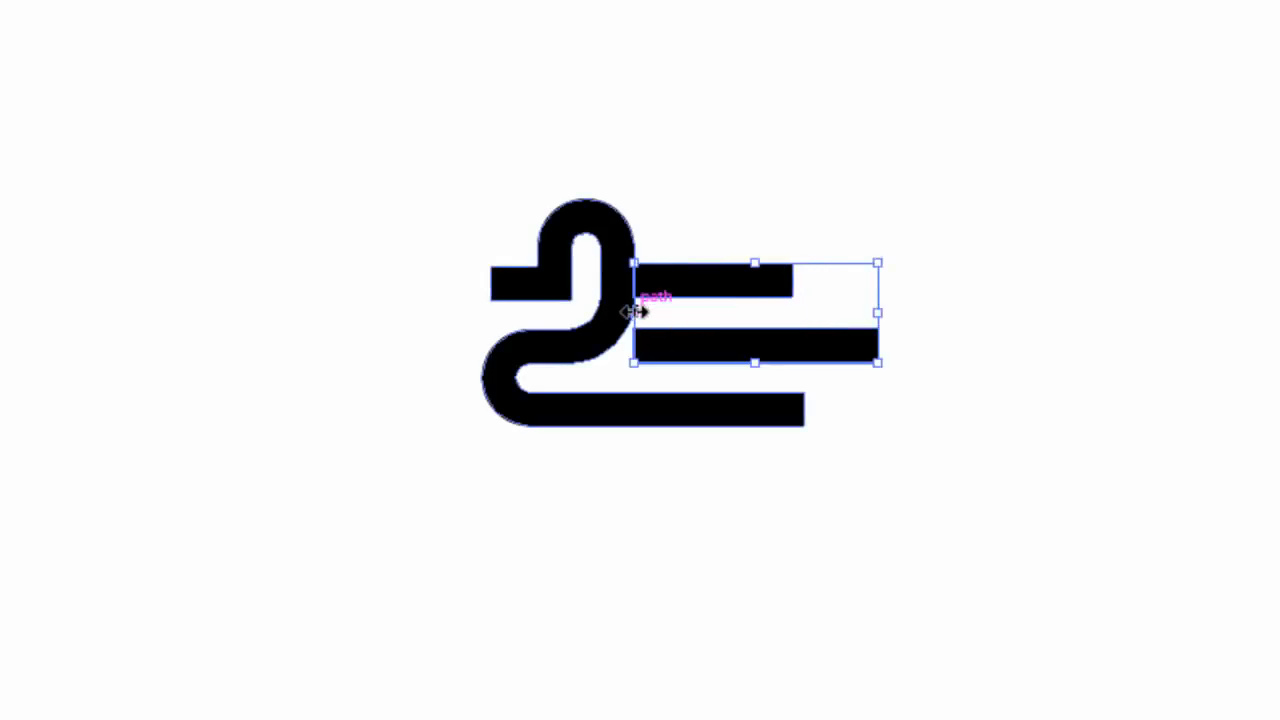
pyautogui.click(619, 230)
pyautogui.moveTo(619, 232); pyautogui.dragTo(643, 255)
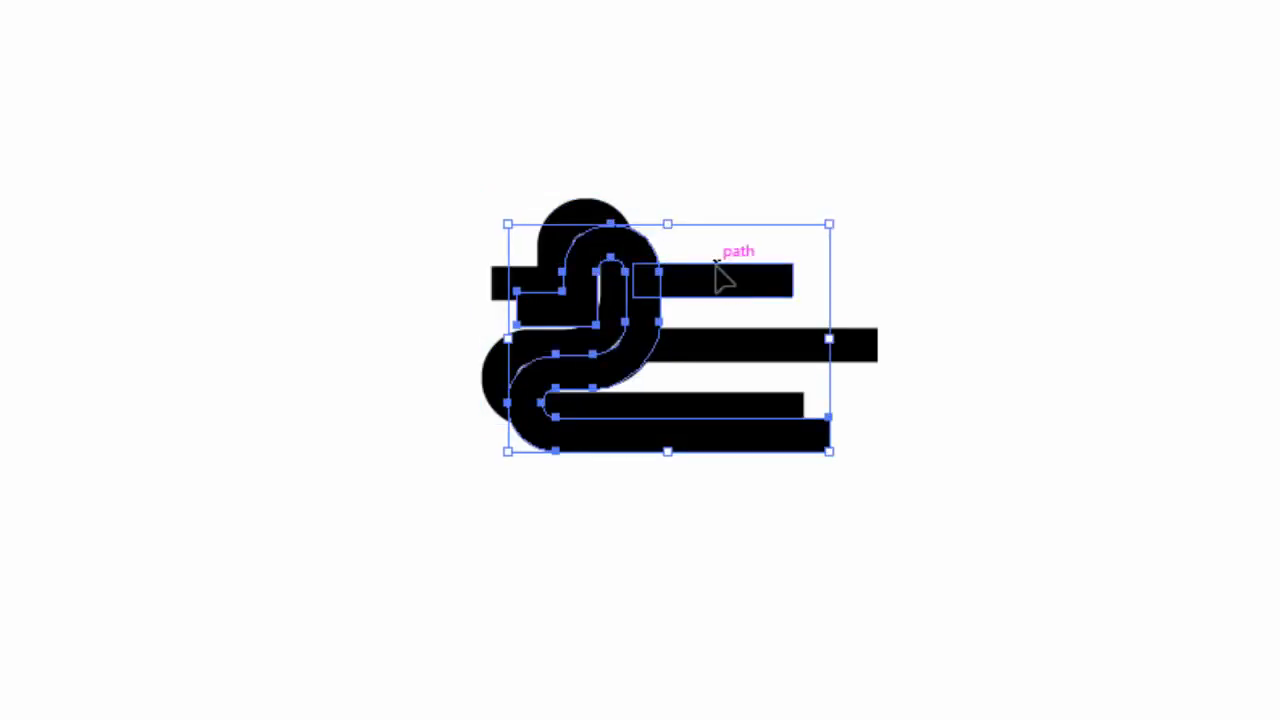
# - Use Shape Builder with the offset duck copy to cut away the bars' inner ends, leaving an even gap that follows the neck curve
pyautogui.keyDown('shift'); pyautogui.click(710, 353); pyautogui.keyUp('shift')
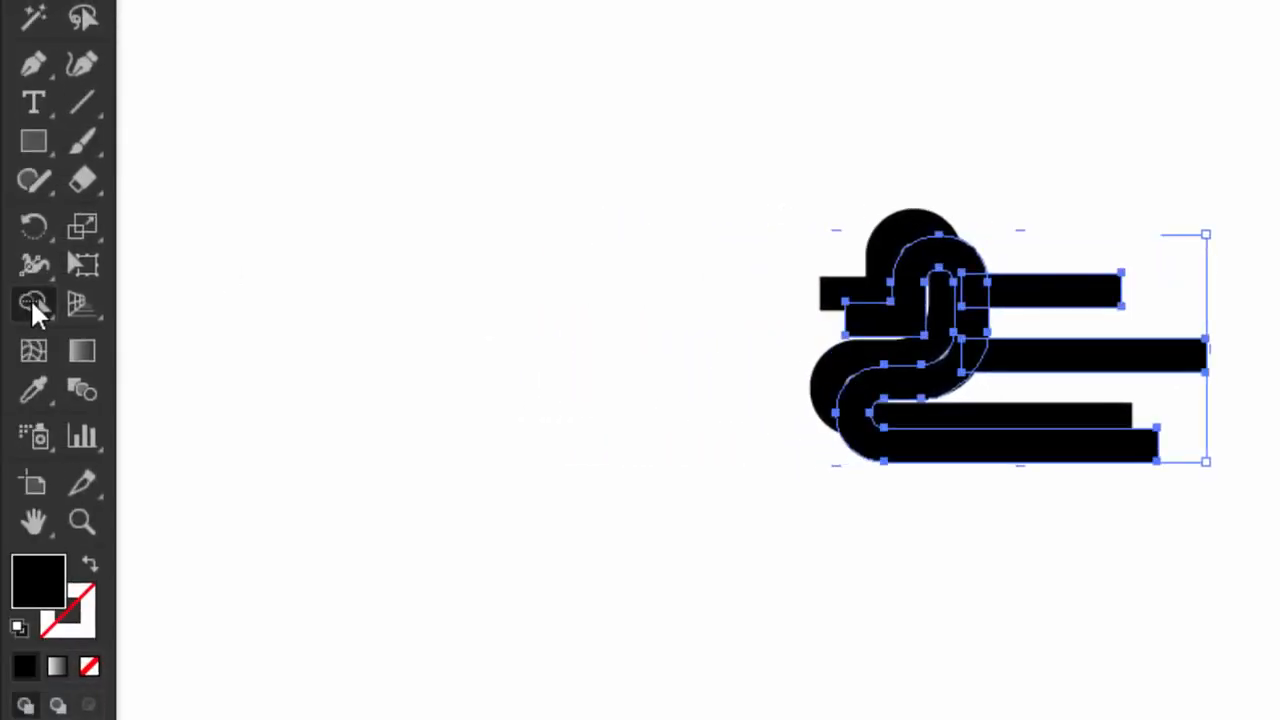
pyautogui.click(33, 305)
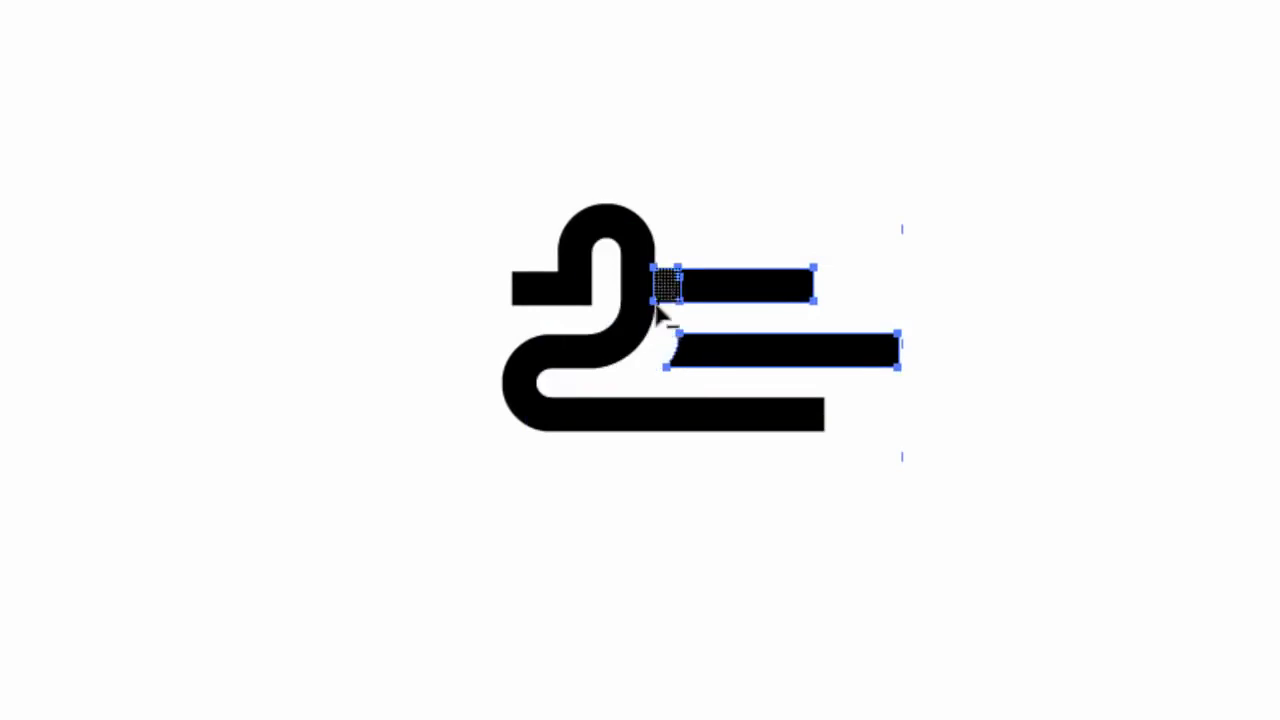
pyautogui.press('v')
# - Round the lower front corner of the beak and the lower corner at the base line's tail end, using a 14 px radius
pyautogui.click(50, 115)
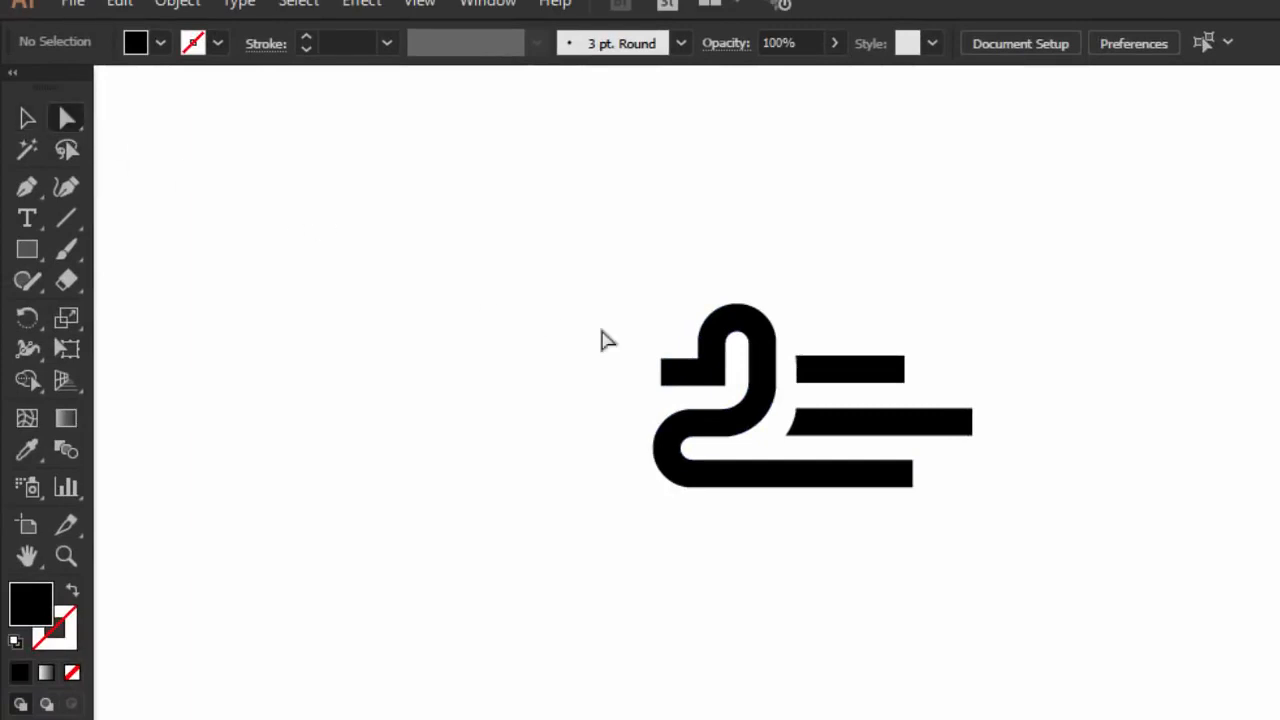
pyautogui.click(671, 406)
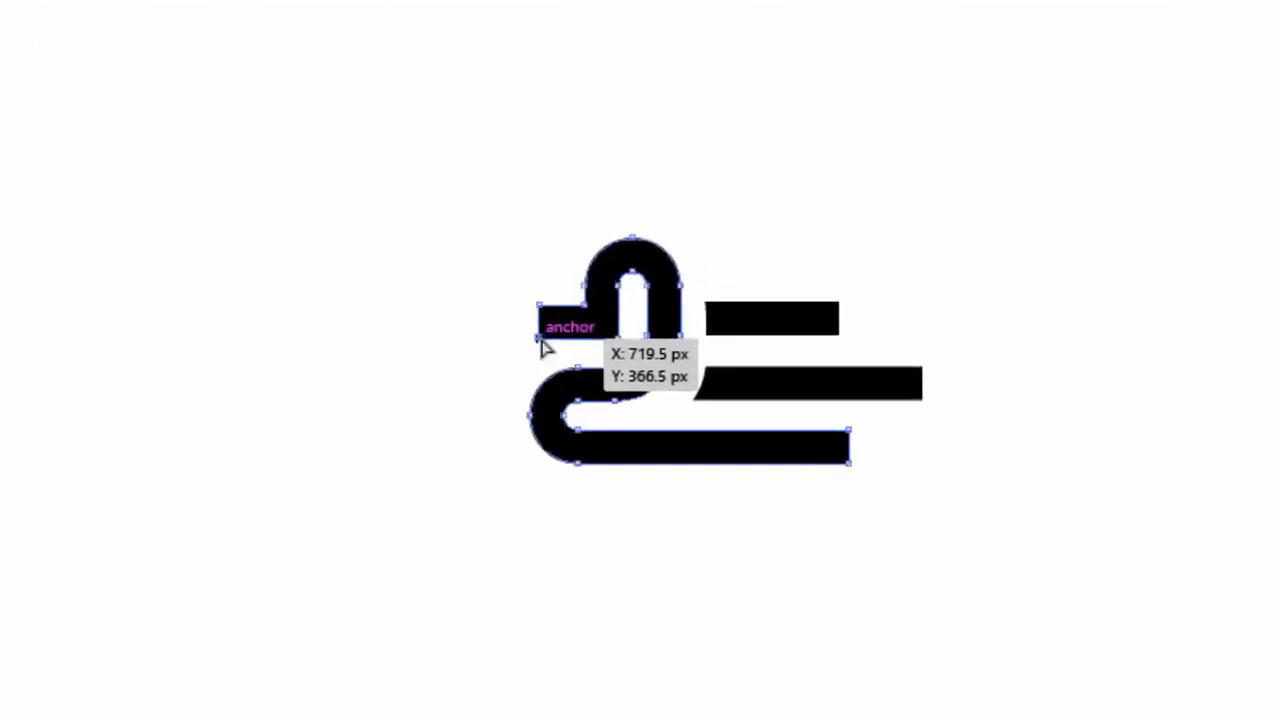
pyautogui.moveTo(552, 332); pyautogui.dragTo(731, 236)
pyautogui.click(639, 153)
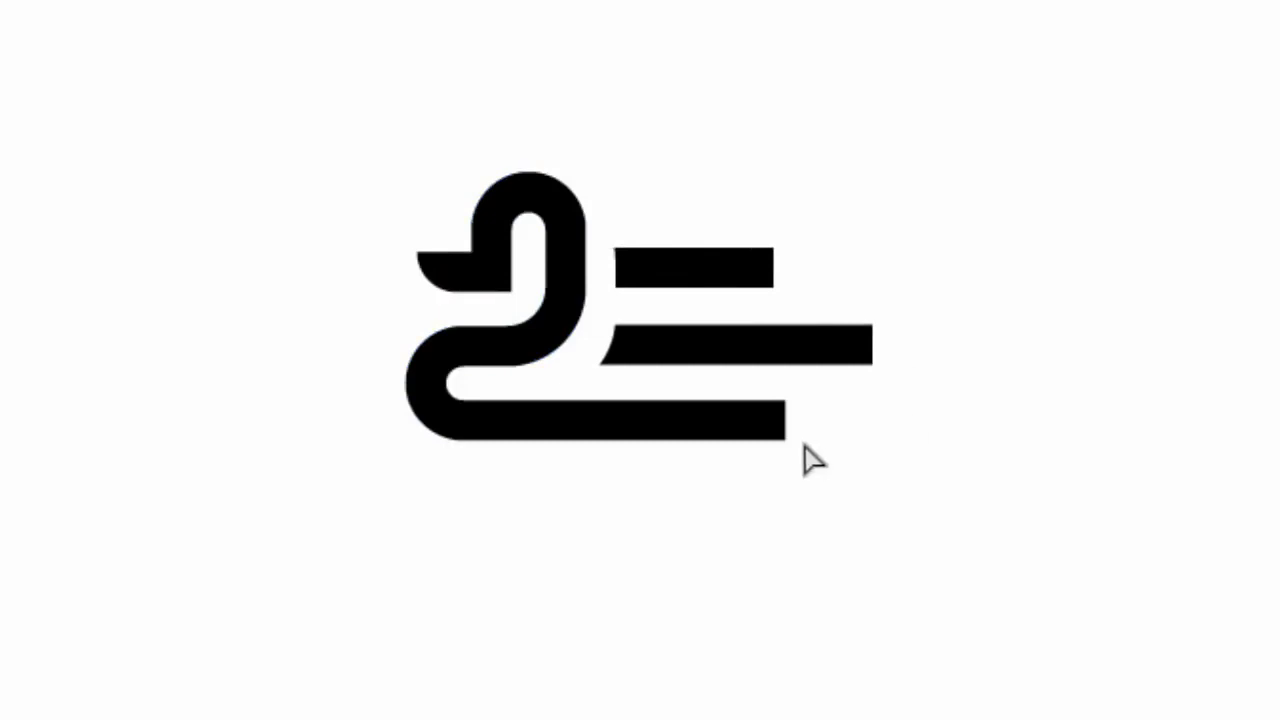
pyautogui.click(757, 416)
pyautogui.moveTo(744, 386); pyautogui.dragTo(674, 294)
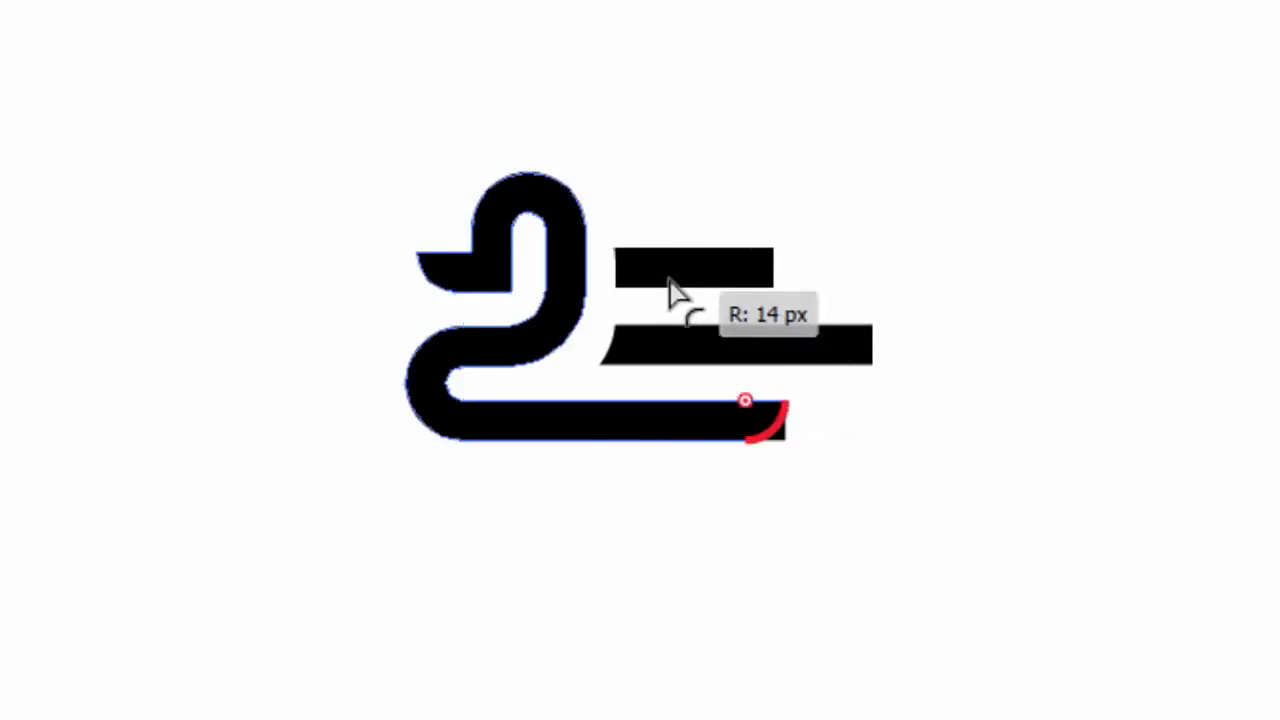
# - Round the long bar's upper outer corner to 14 px and fully round the short bar's lower outer corner
pyautogui.click(875, 332)
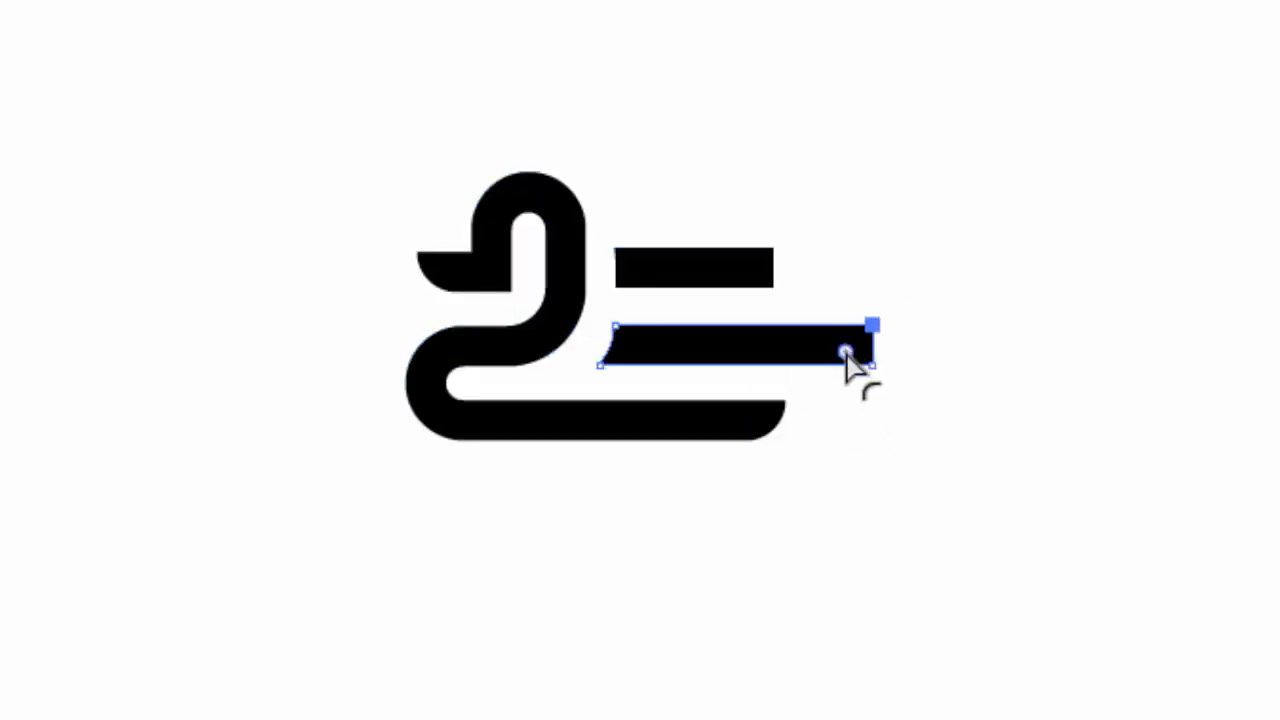
pyautogui.moveTo(848, 370); pyautogui.dragTo(723, 451)
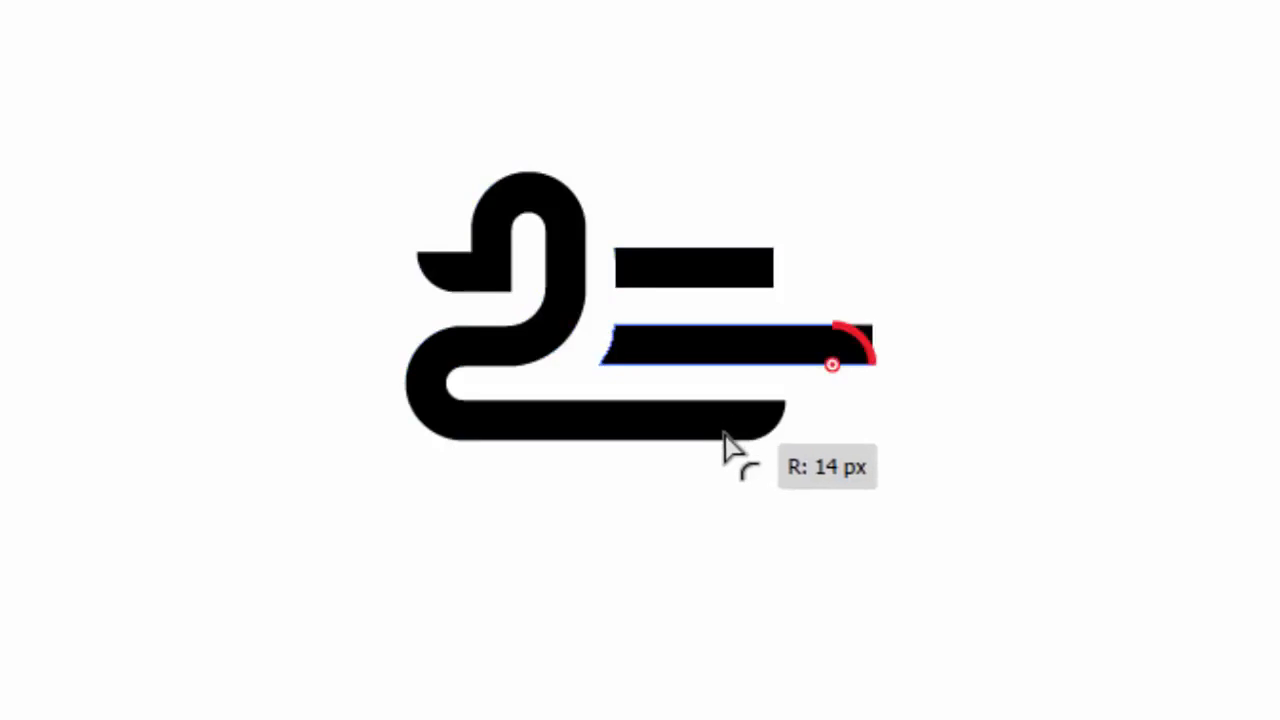
pyautogui.click(770, 290)
pyautogui.moveTo(746, 261); pyautogui.dragTo(700, 162)
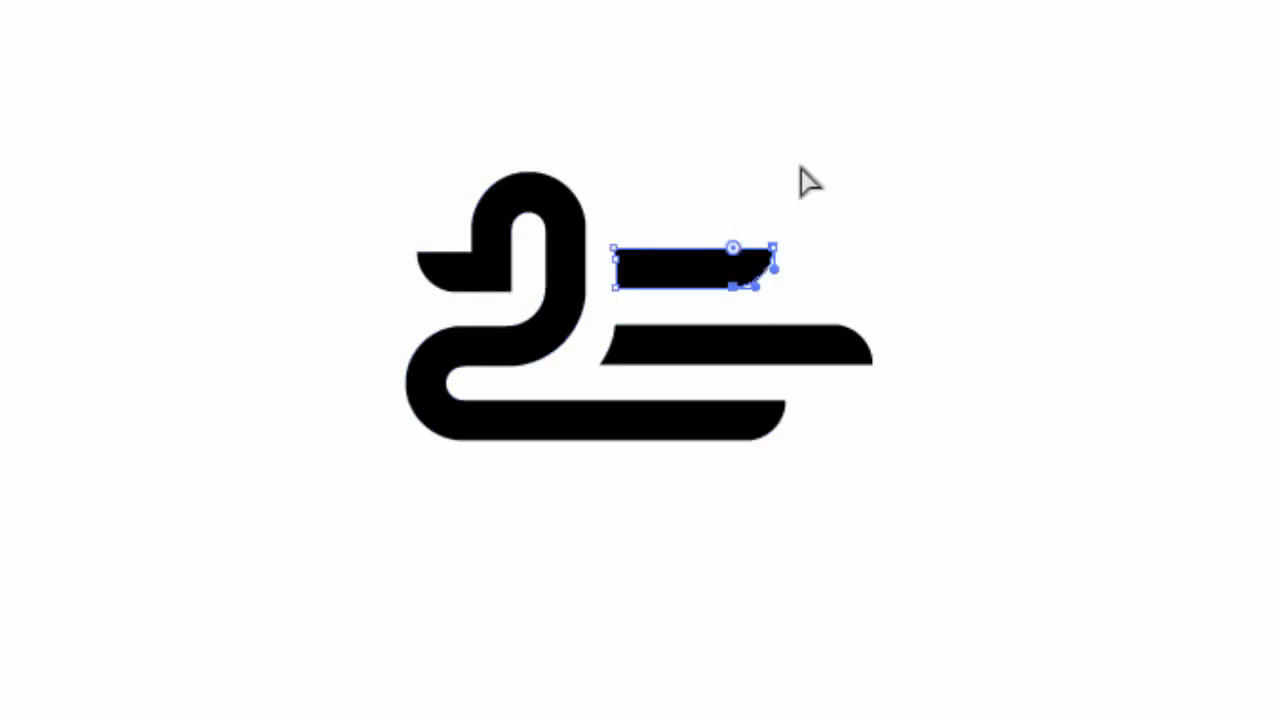
pyautogui.click(948, 214)
# - Enlarge the whole duck logo proportionally by about a fifth and shift it slightly down and to the right
pyautogui.moveTo(404, 111); pyautogui.dragTo(866, 534)
pyautogui.moveTo(872, 440); pyautogui.dragTo(923, 471)
pyautogui.moveTo(803, 360); pyautogui.dragTo(838, 421)
pyautogui.click(878, 631)
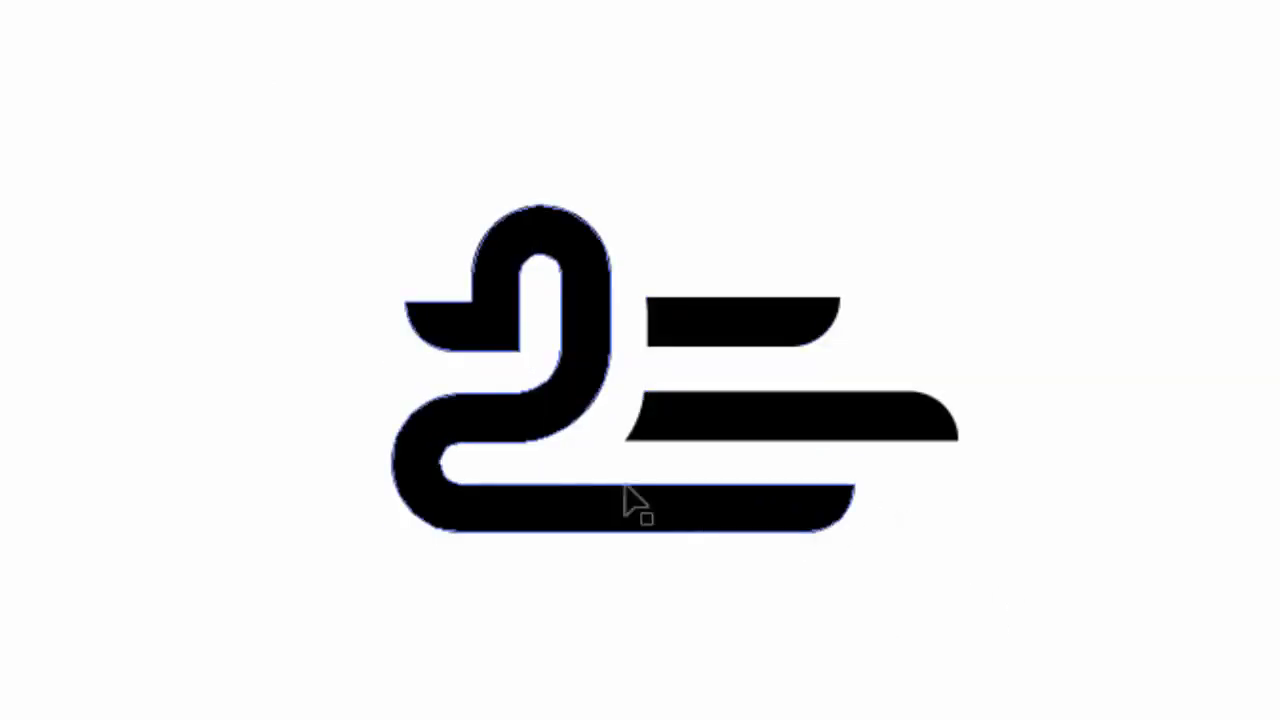
# - Fill the duck and all speed bars with a bright, fully saturated orange at hue 36°
pyautogui.moveTo(232, 180); pyautogui.dragTo(1005, 596)
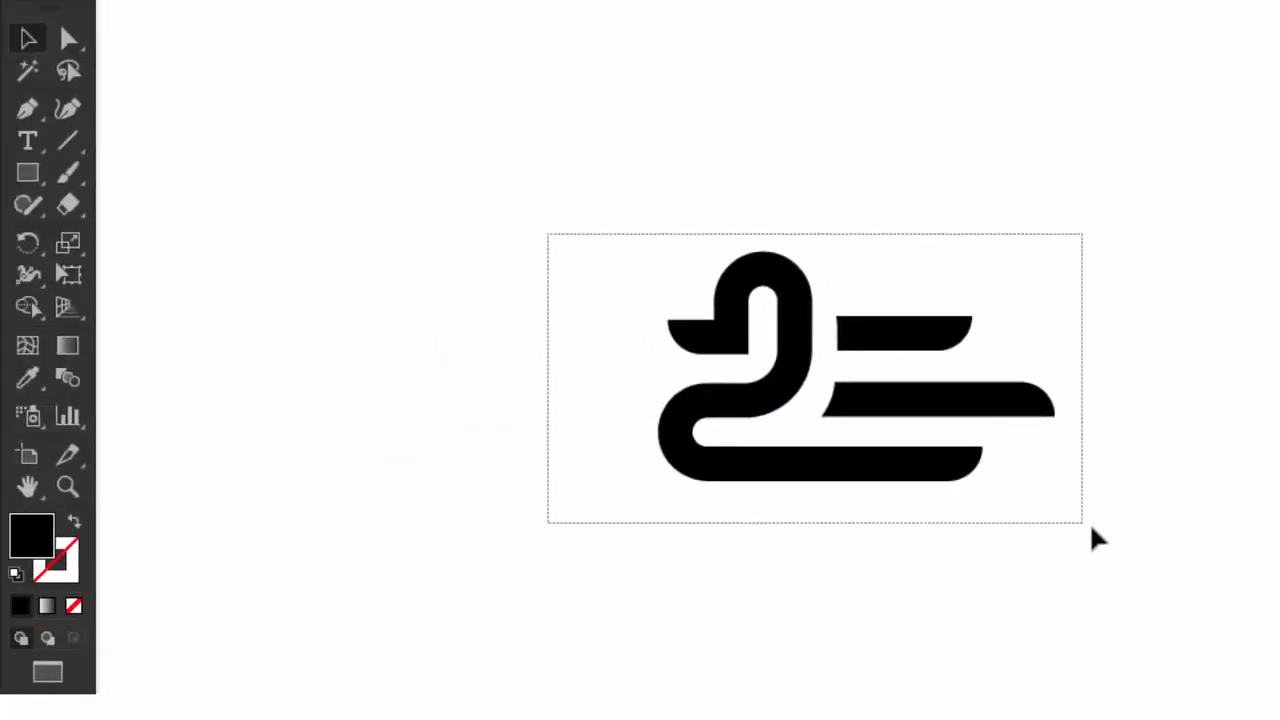
pyautogui.moveTo(1091, 528); pyautogui.dragTo(1092, 529)
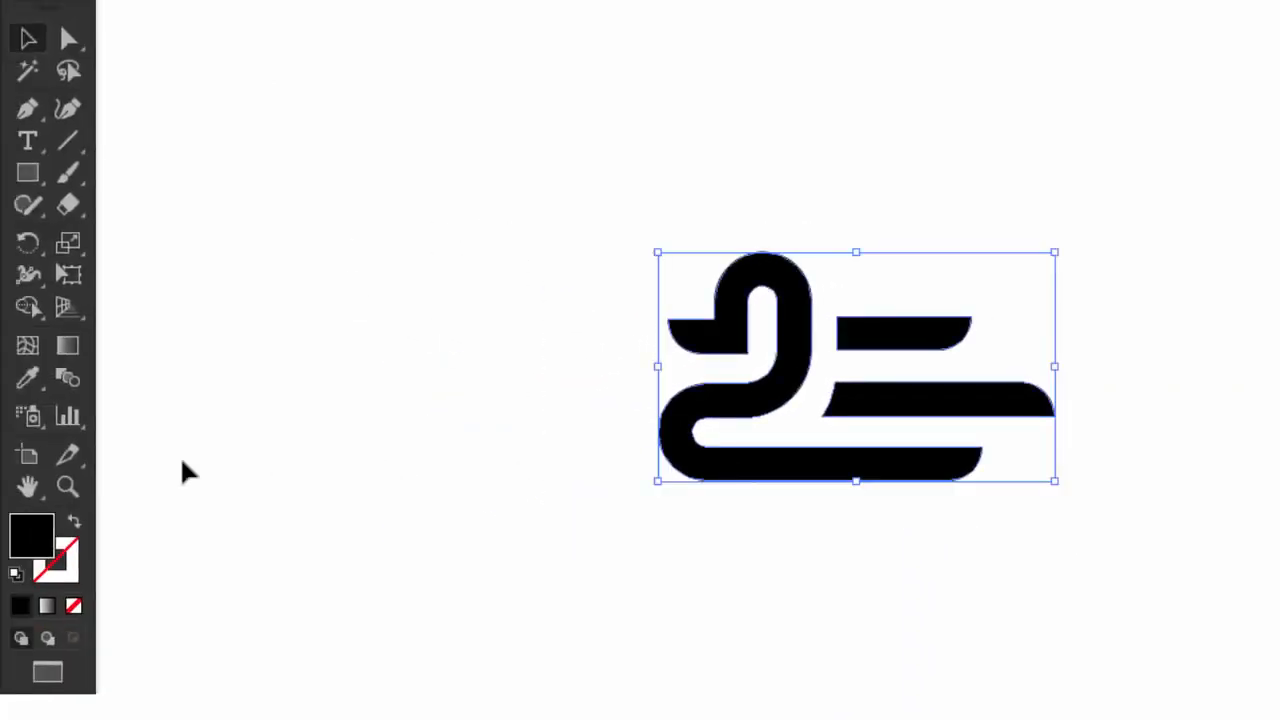
pyautogui.doubleClick(48, 540)
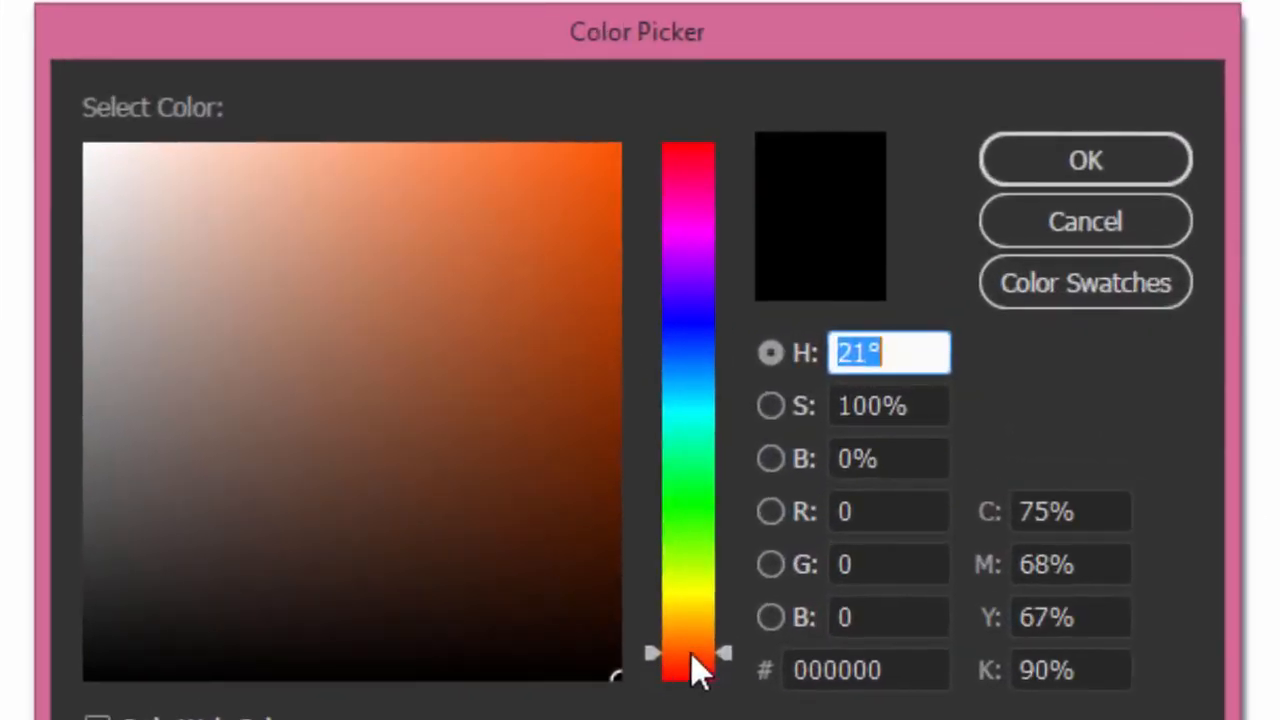
pyautogui.moveTo(906, 548); pyautogui.dragTo(903, 534)
pyautogui.moveTo(682, 632); pyautogui.dragTo(682, 627)
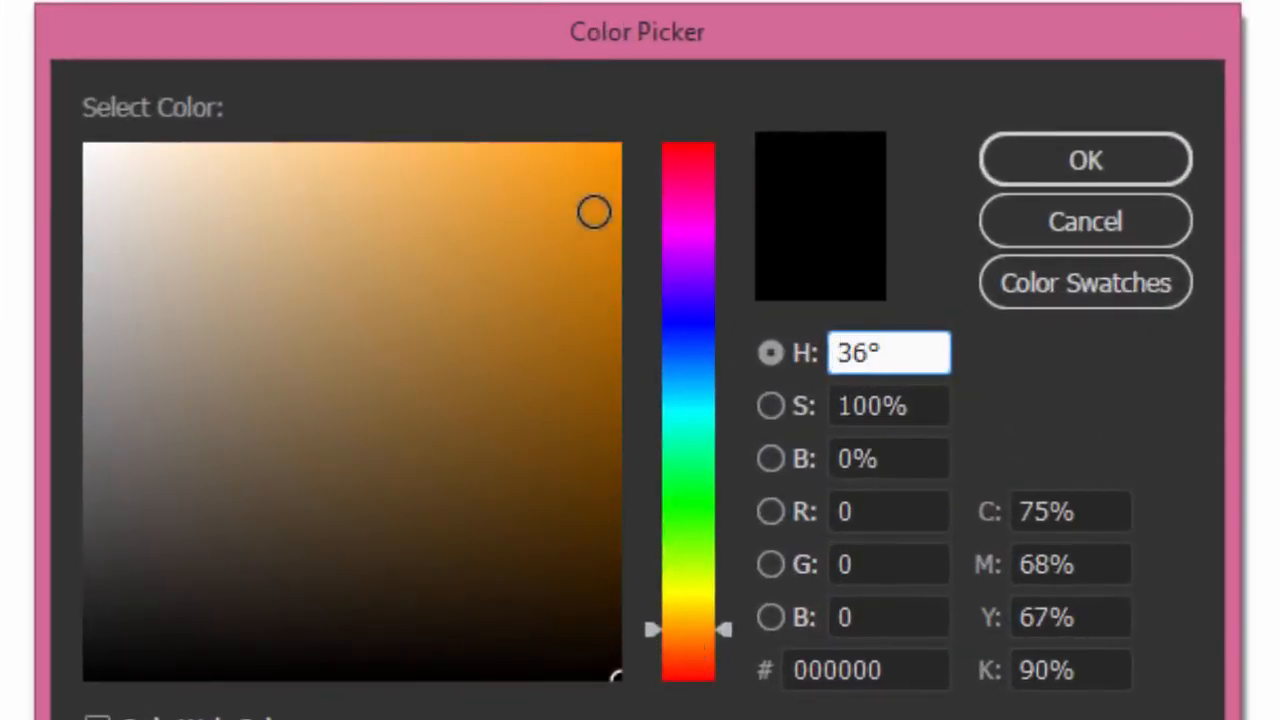
pyautogui.moveTo(594, 212); pyautogui.dragTo(631, 126)
pyautogui.click(1150, 165)
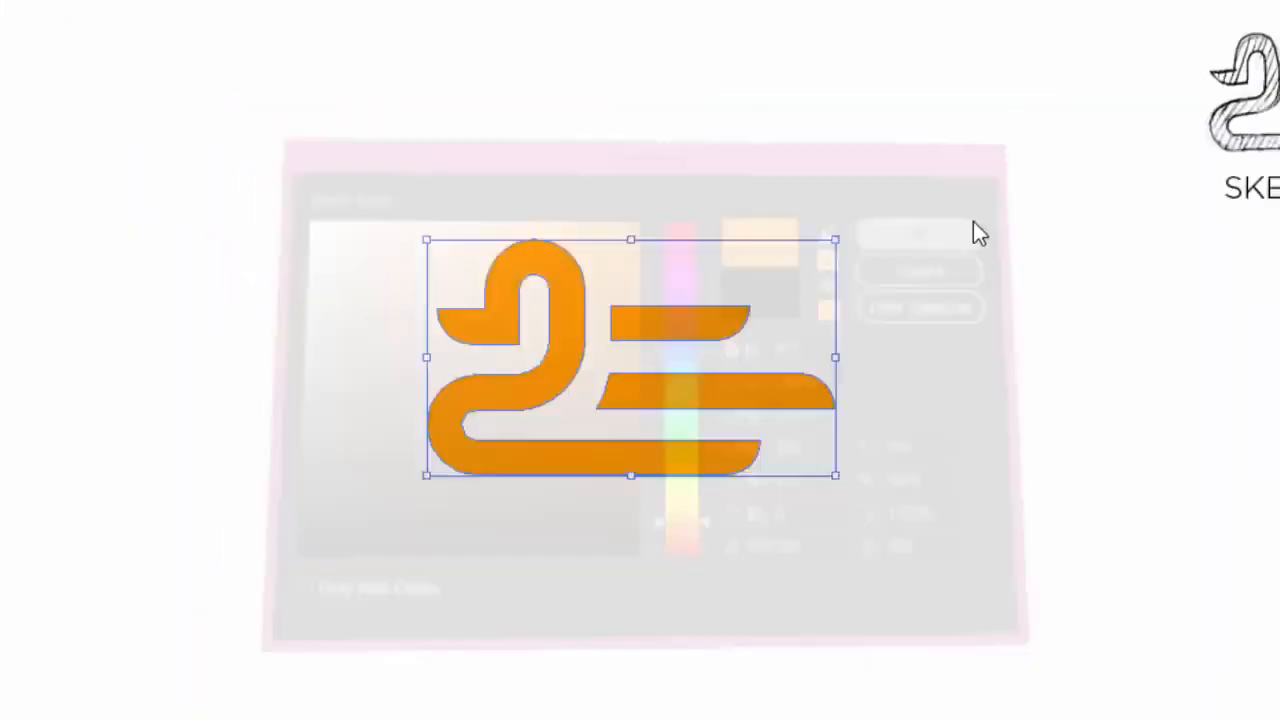
pyautogui.click(783, 500)
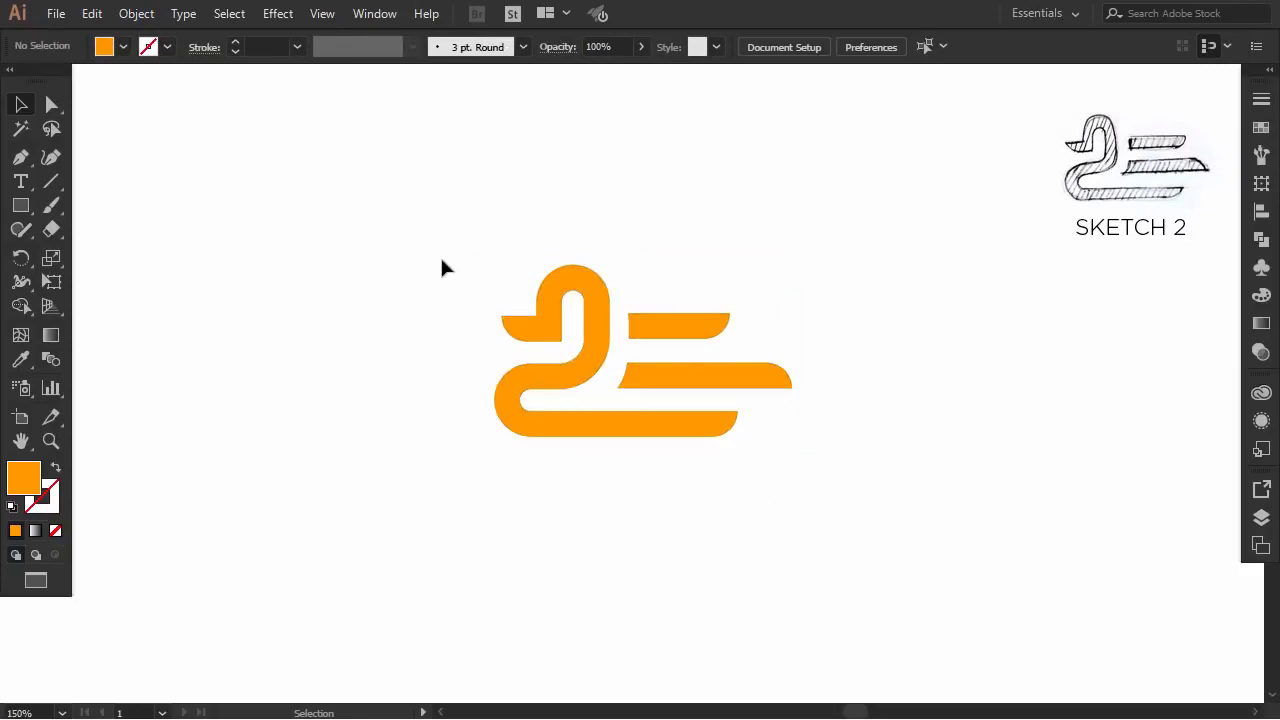
# - Shrink the grouped duck logo to about three quarters of its size and move it up to make room beneath it
pyautogui.moveTo(666, 391); pyautogui.dragTo(759, 415)
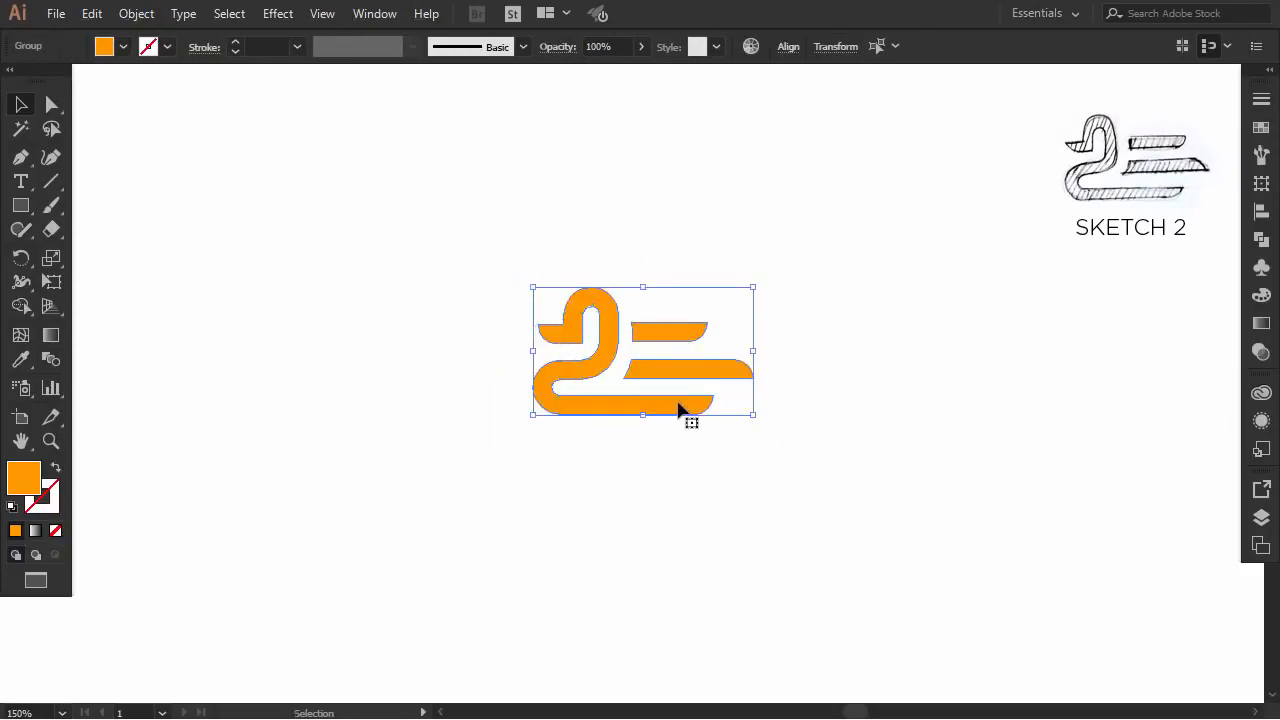
pyautogui.moveTo(678, 408); pyautogui.dragTo(678, 293)
pyautogui.click(675, 358)
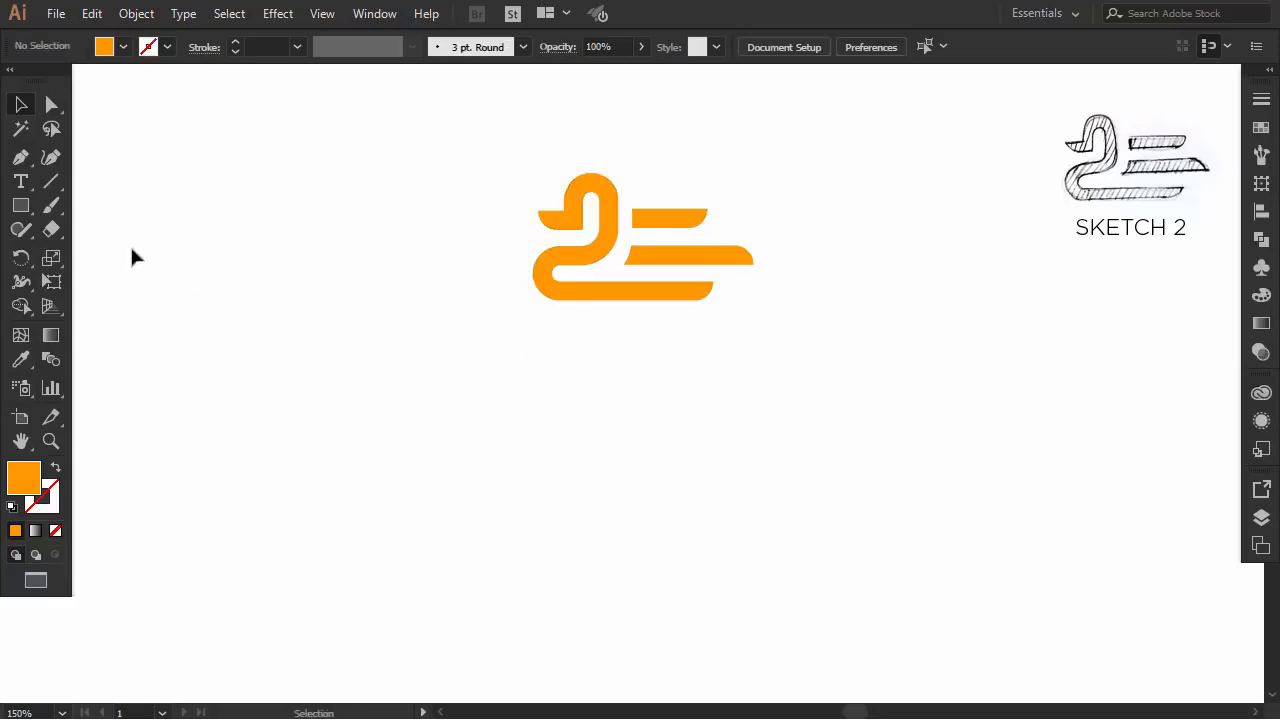
# - Add the text "SPEED DUCK" below the logo and enlarge it to 50.2 pt
pyautogui.click(21, 181)
pyautogui.click(411, 411)
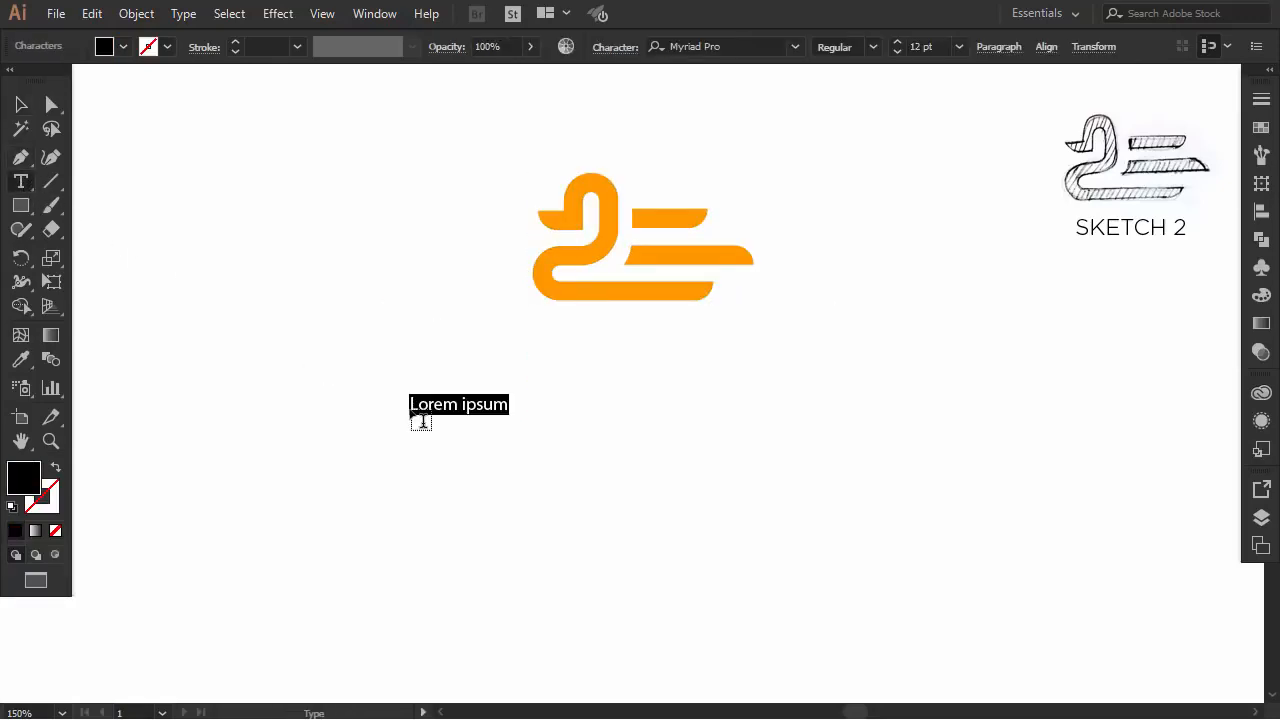
pyautogui.write('SPEED')
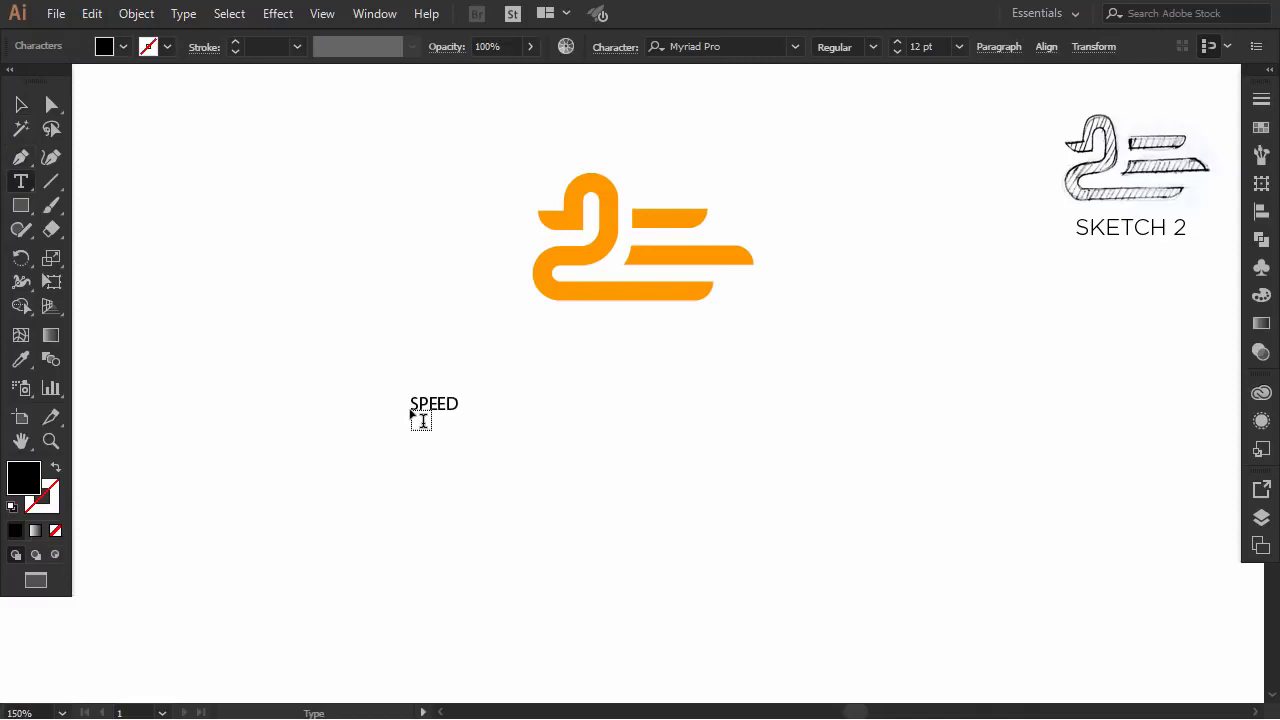
pyautogui.write(' DUCK')
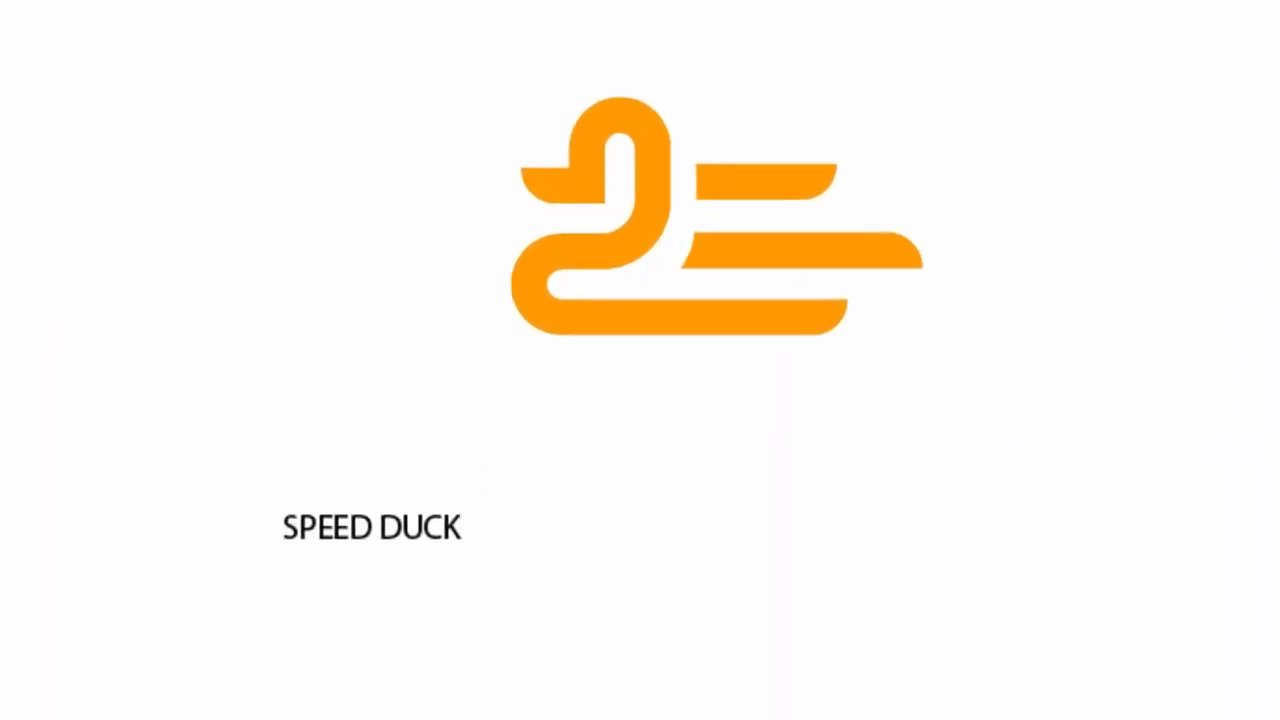
pyautogui.press('Escape')
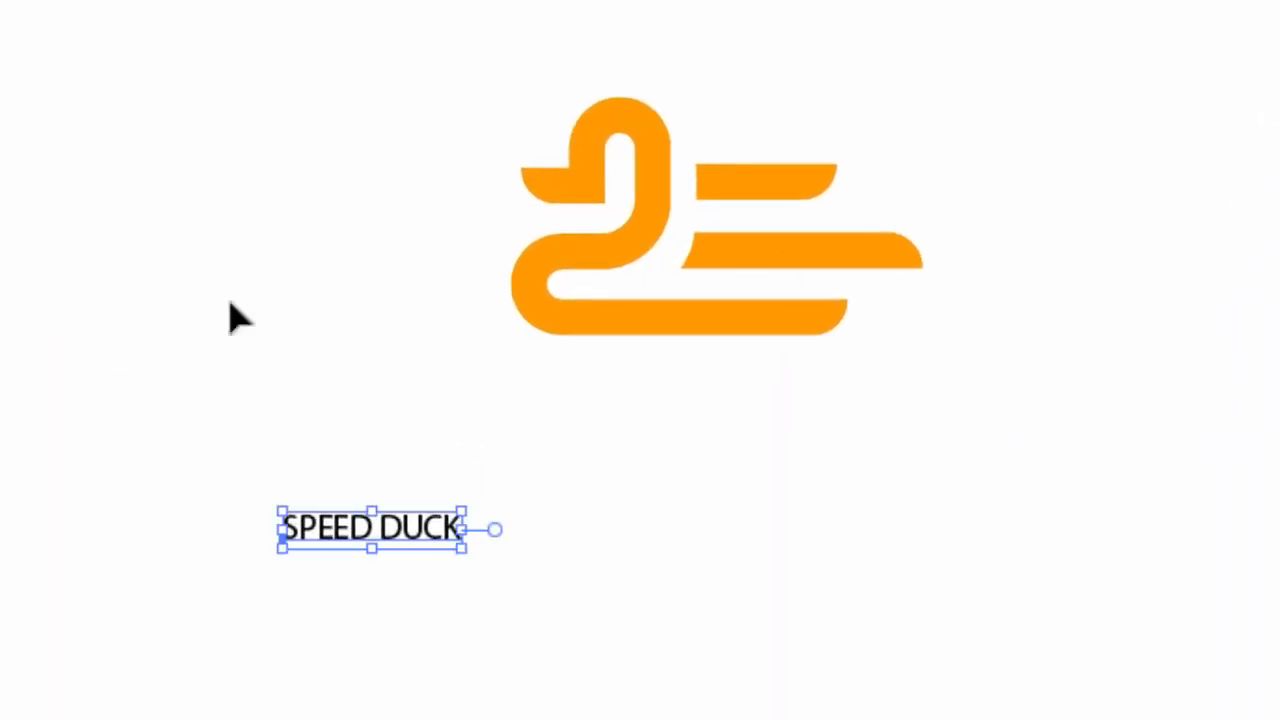
pyautogui.moveTo(470, 503); pyautogui.dragTo(1030, 330)
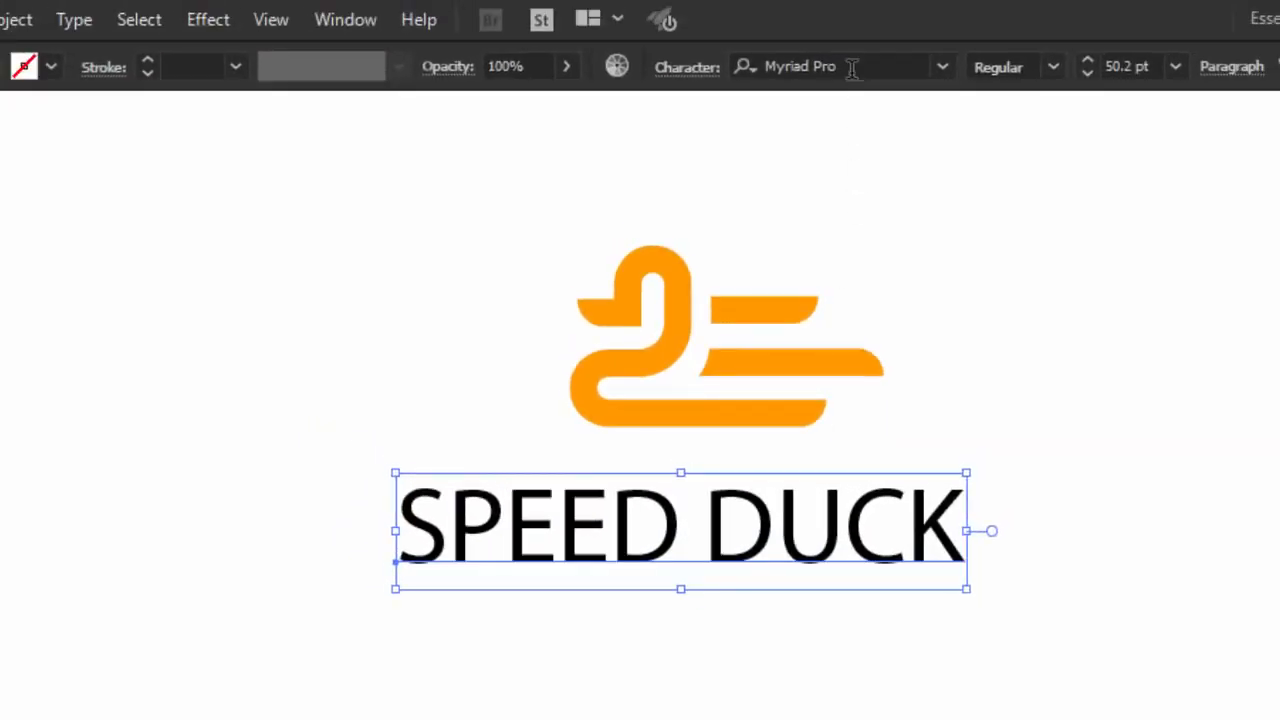
# - Change the SPEED DUCK text to a bold Montserrat font and reposition it centred beneath the logo
pyautogui.click(851, 67)
pyautogui.write('mon')
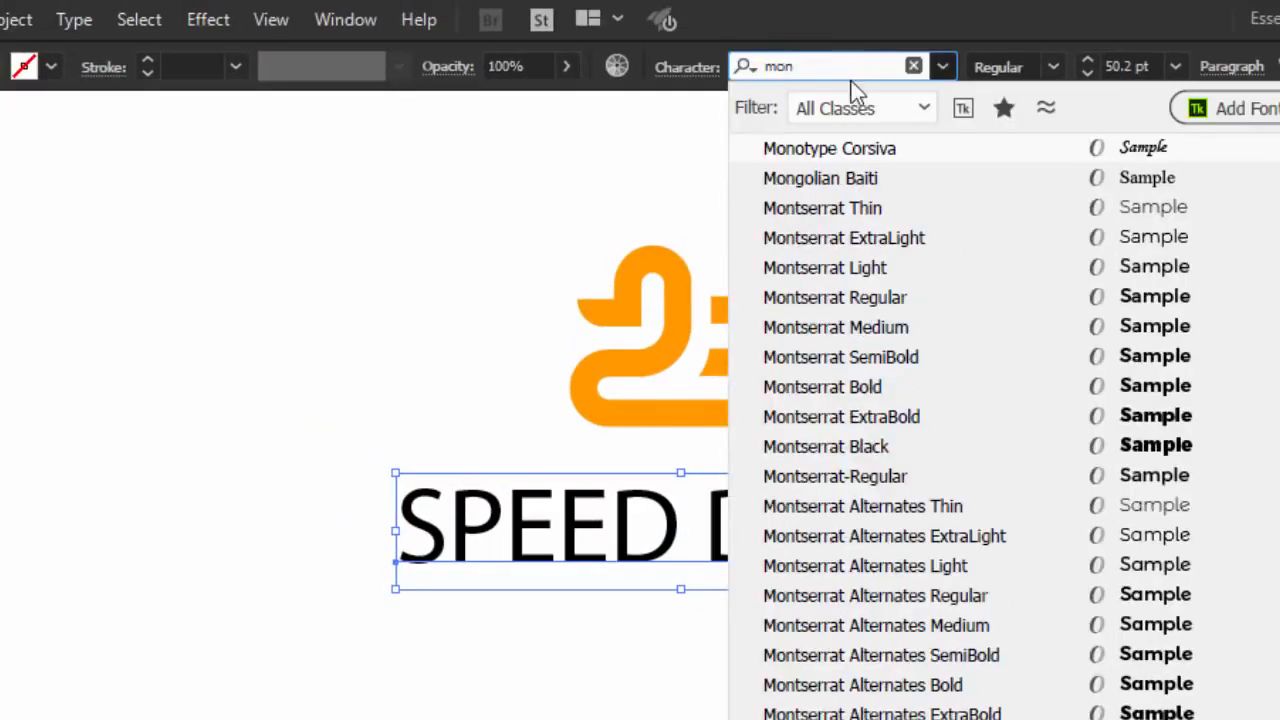
pyautogui.click(877, 360)
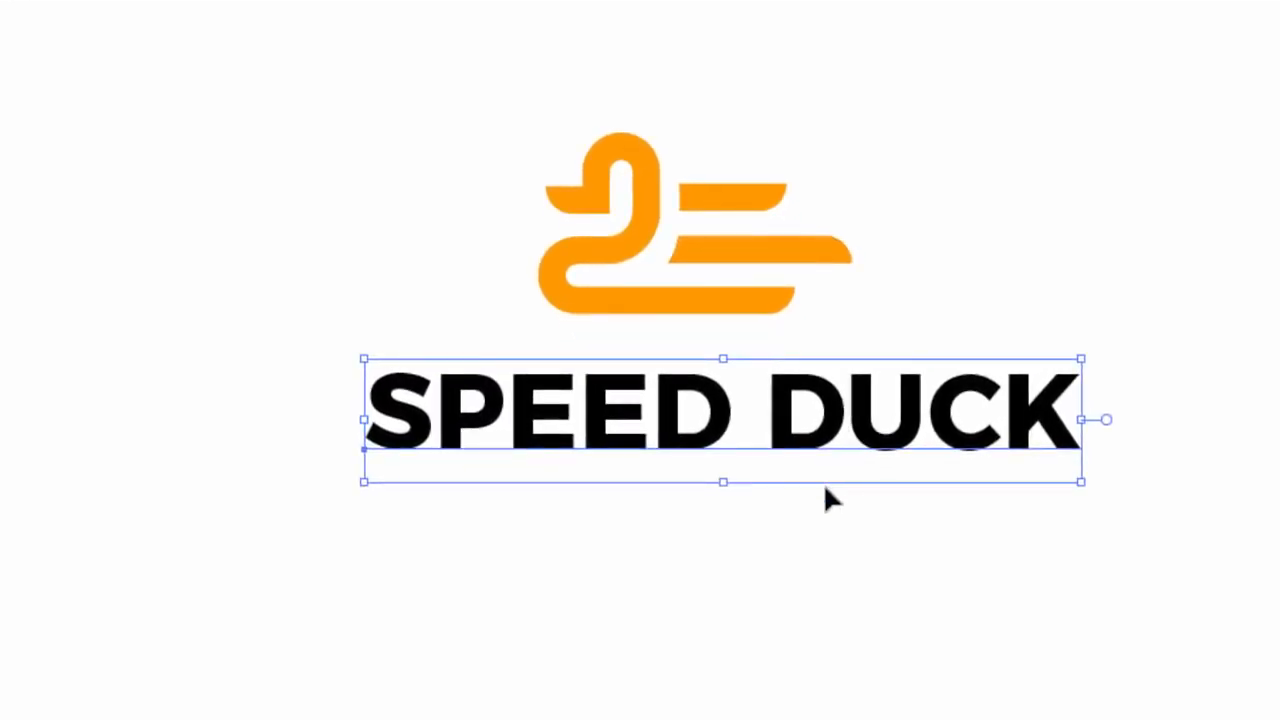
pyautogui.click(825, 490)
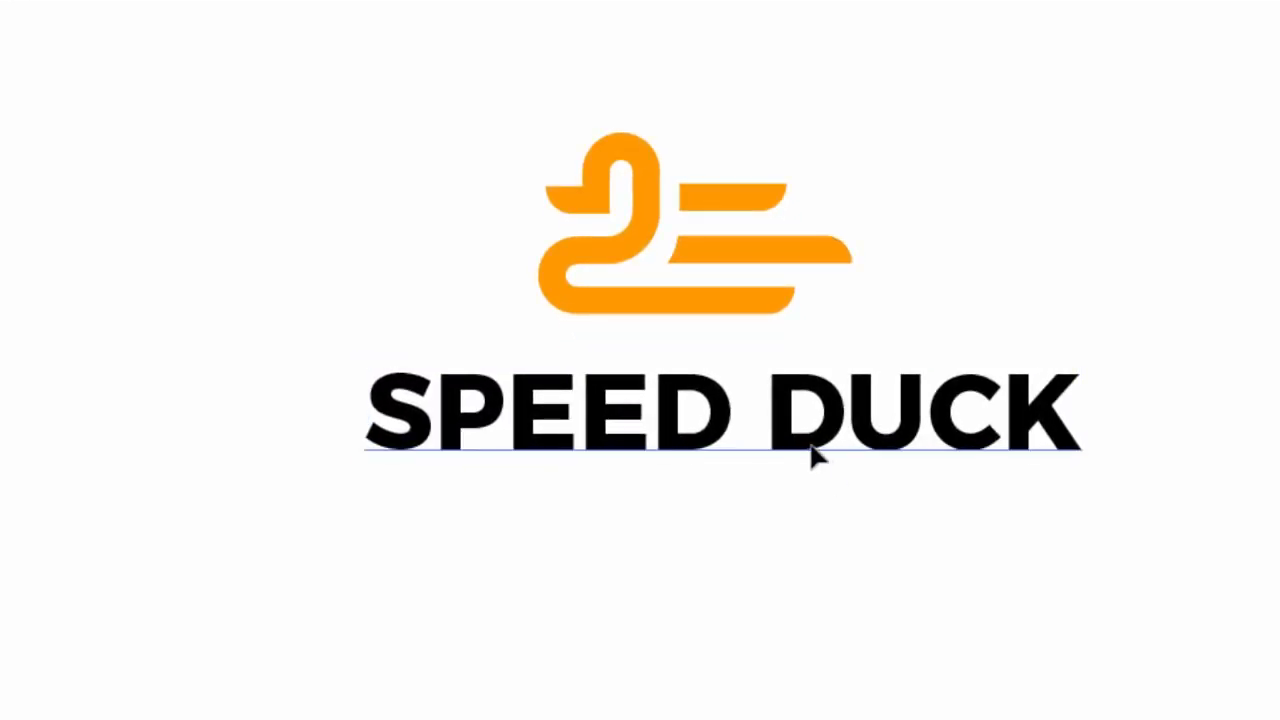
pyautogui.moveTo(800, 454); pyautogui.dragTo(790, 461)
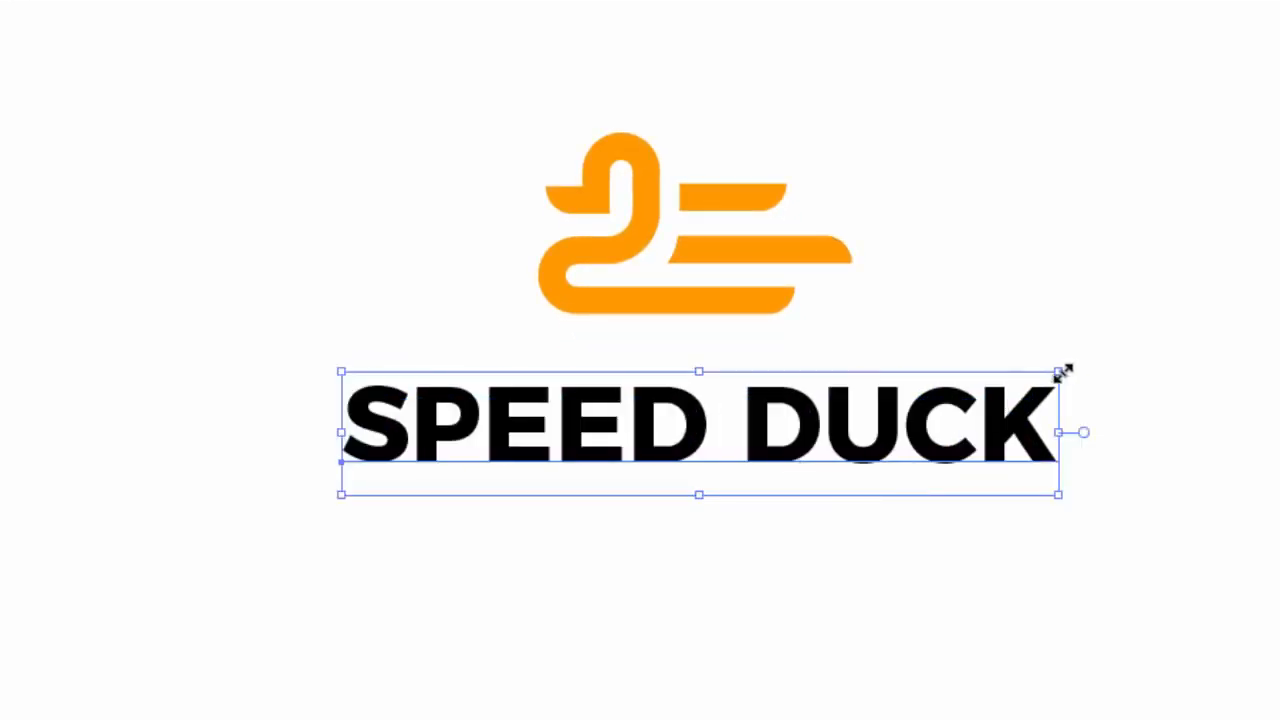
# - Scale the SPEED DUCK text down to 46.02 pt and move it slightly up beneath the logo
pyautogui.moveTo(1063, 372); pyautogui.dragTo(1031, 377)
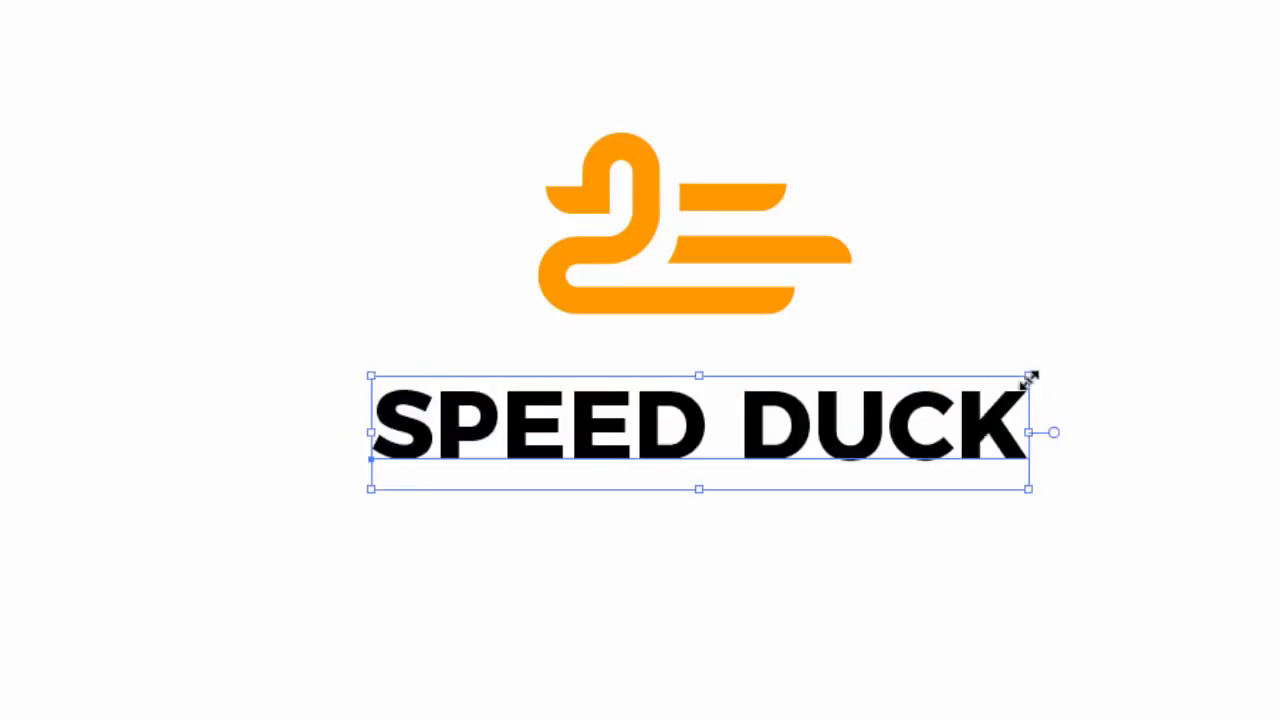
pyautogui.click(804, 518)
pyautogui.moveTo(724, 431); pyautogui.dragTo(732, 425)
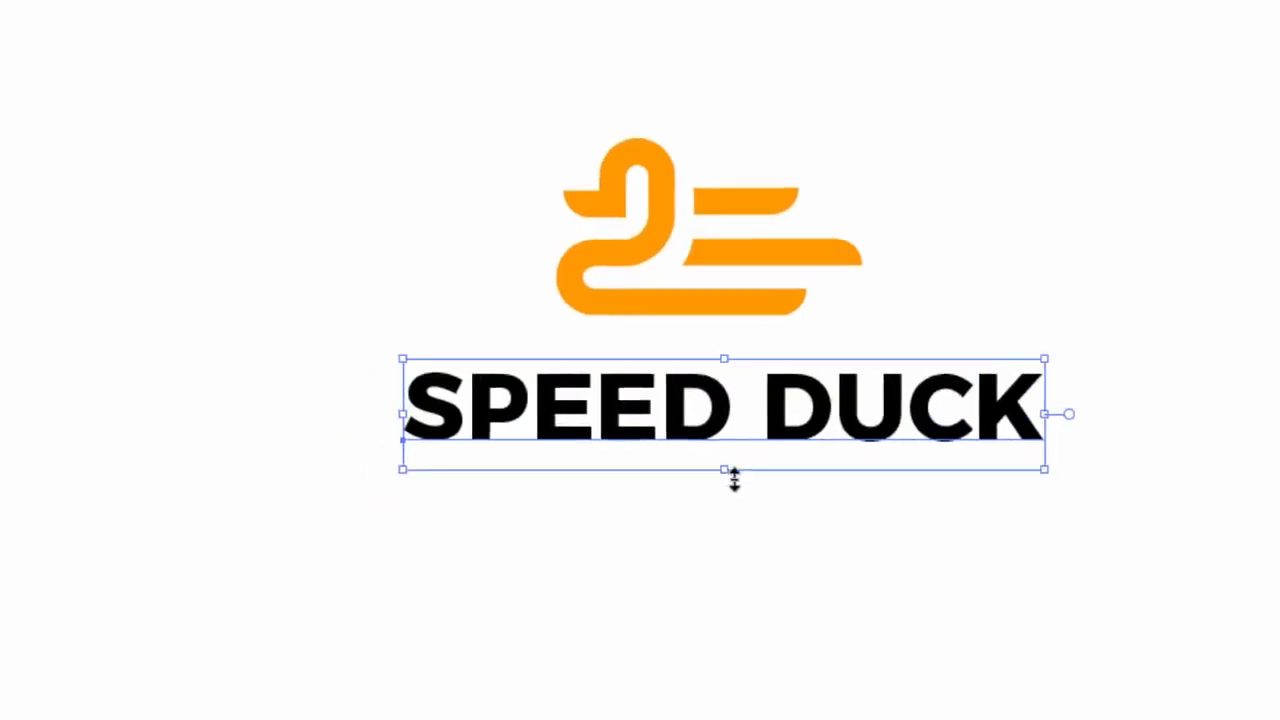
# - Delete the space and one D from the wordmark so that it reads SPEEDUCK
pyautogui.click(26, 177)
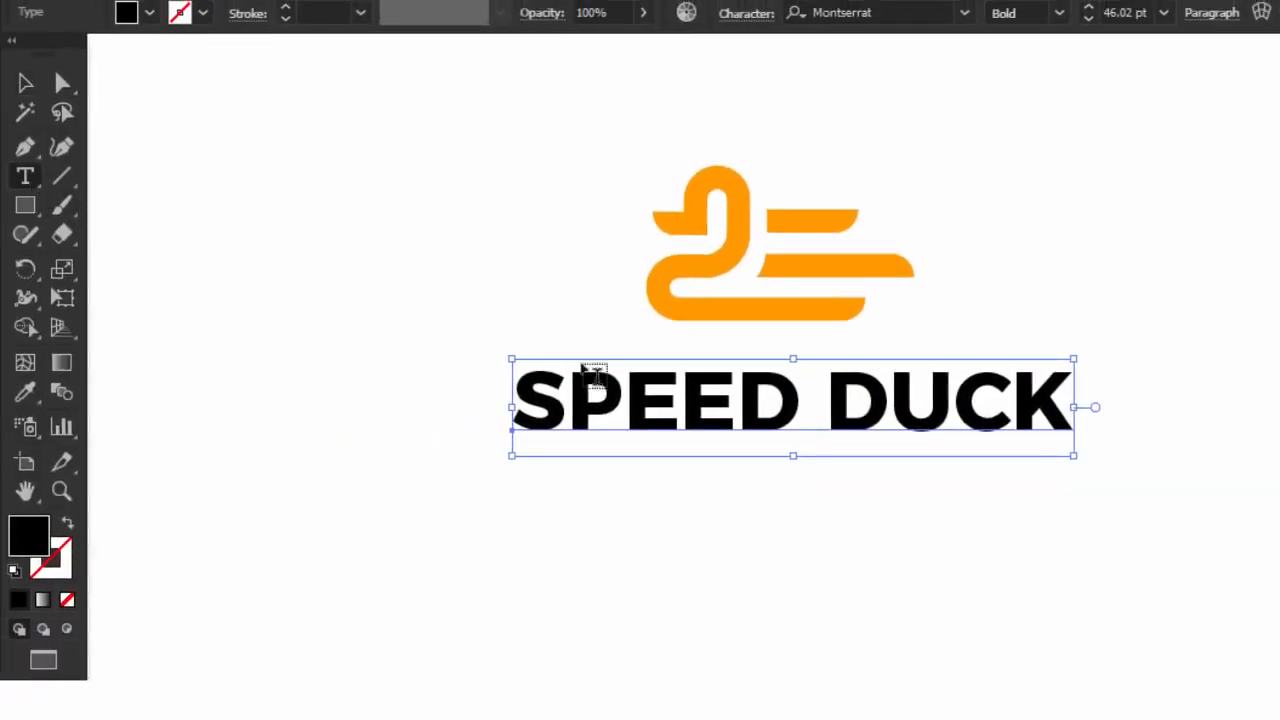
pyautogui.click(885, 400)
pyautogui.press('BackSpace')
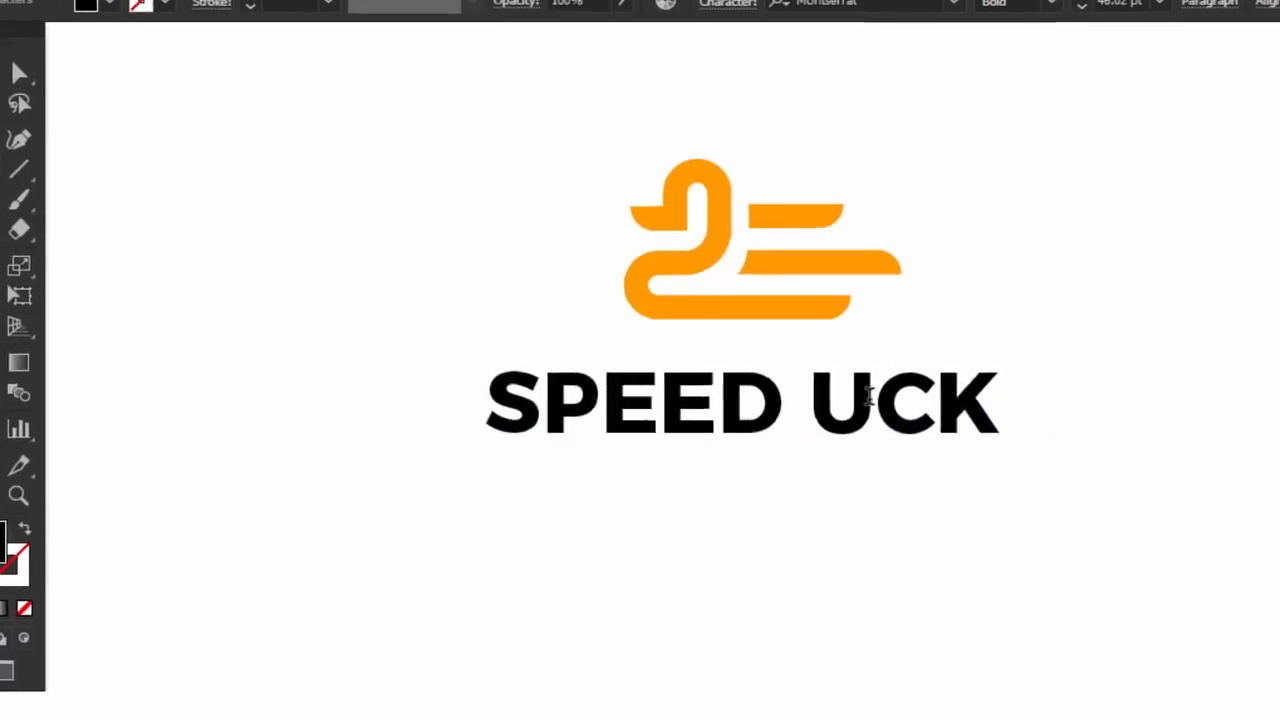
pyautogui.press('BackSpace')
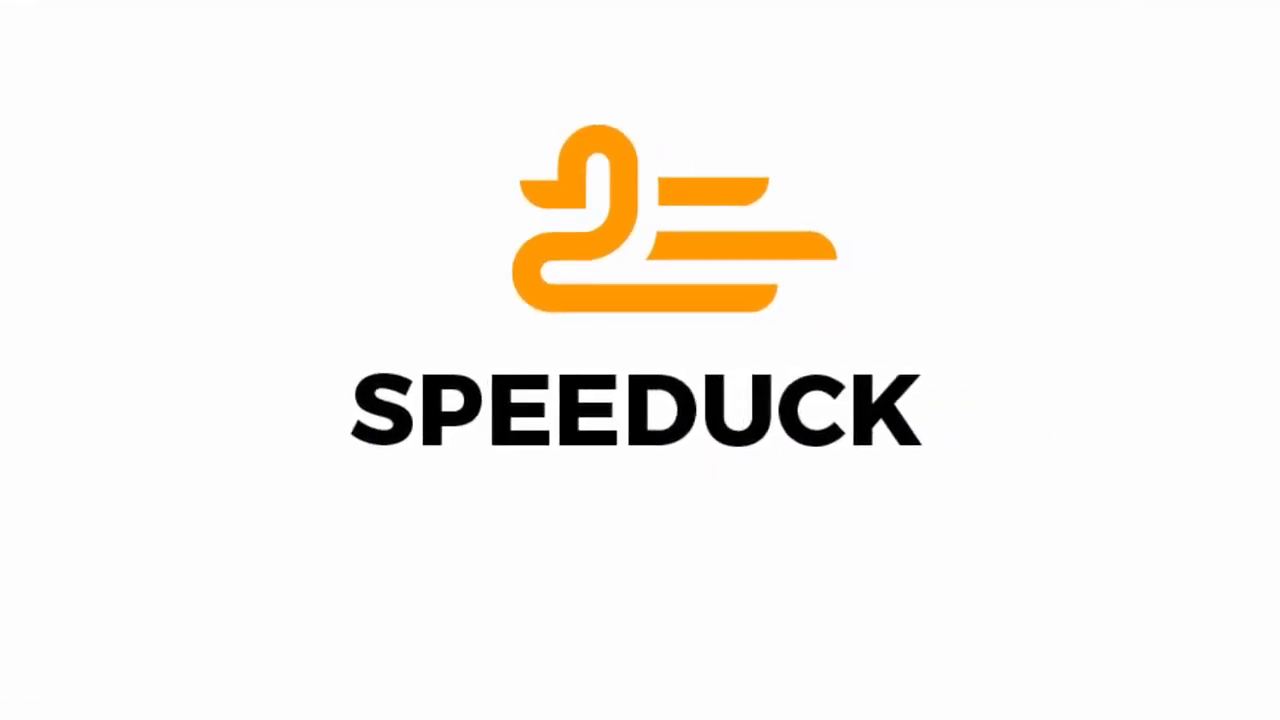
pyautogui.press('Escape')
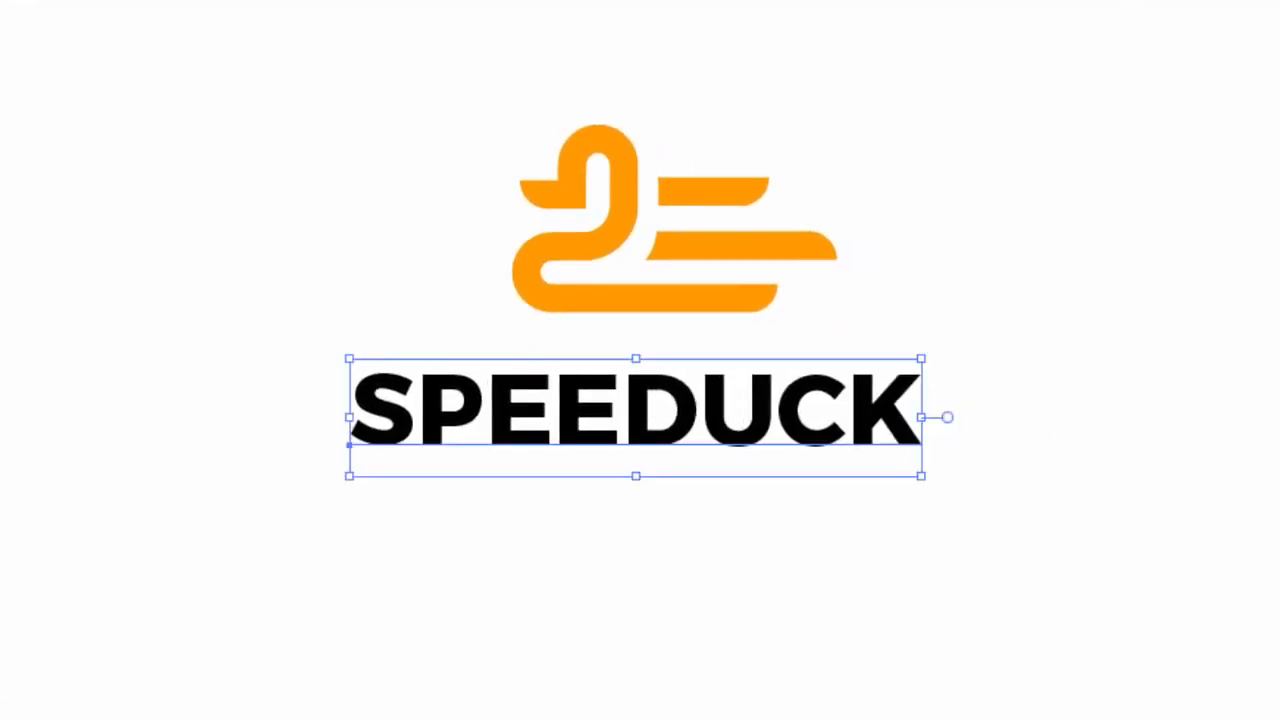
# - Colour the letters UCK with the orange sampled from the duck, leaving SPEED black
pyautogui.moveTo(694, 381); pyautogui.dragTo(939, 401)
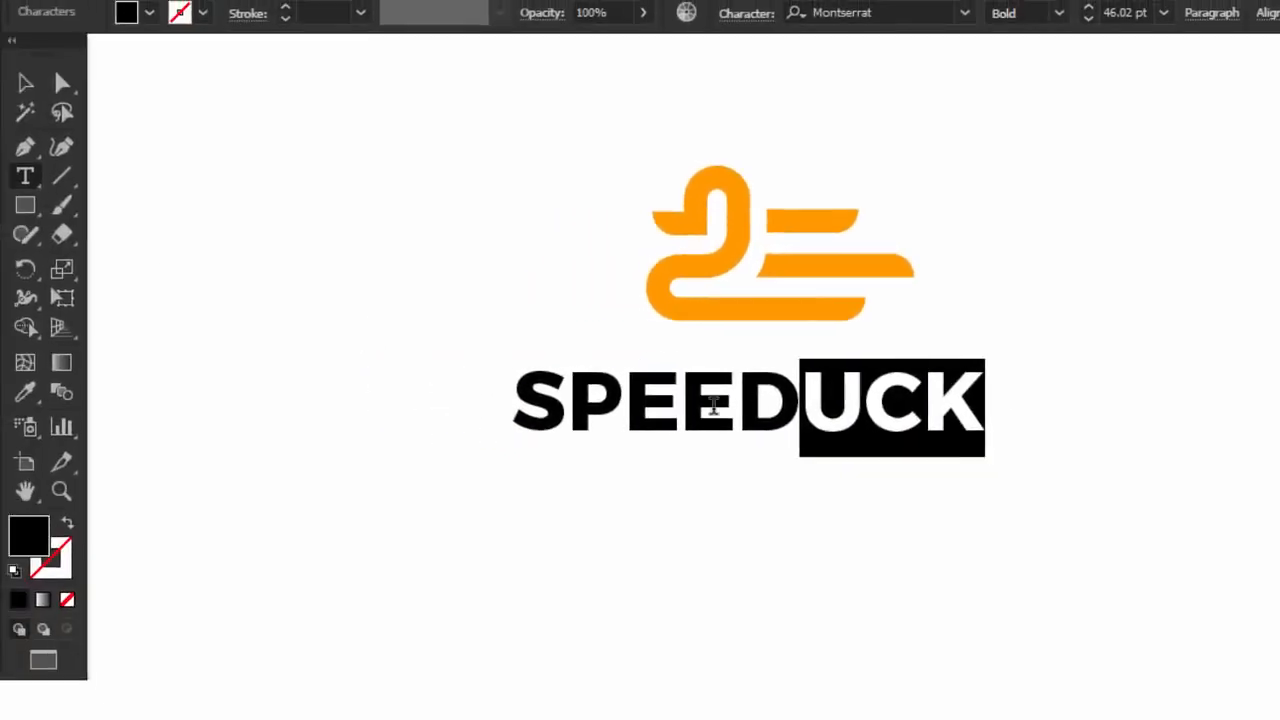
pyautogui.click(27, 396)
pyautogui.click(660, 298)
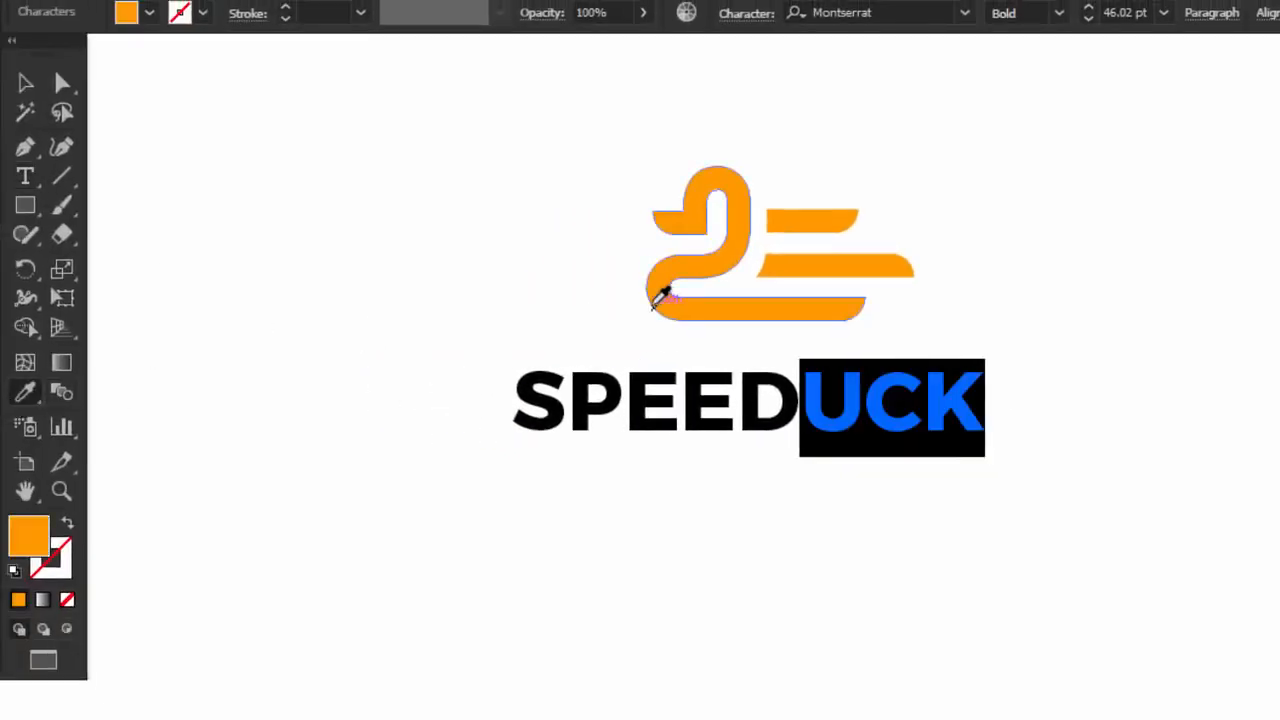
pyautogui.press('Escape')
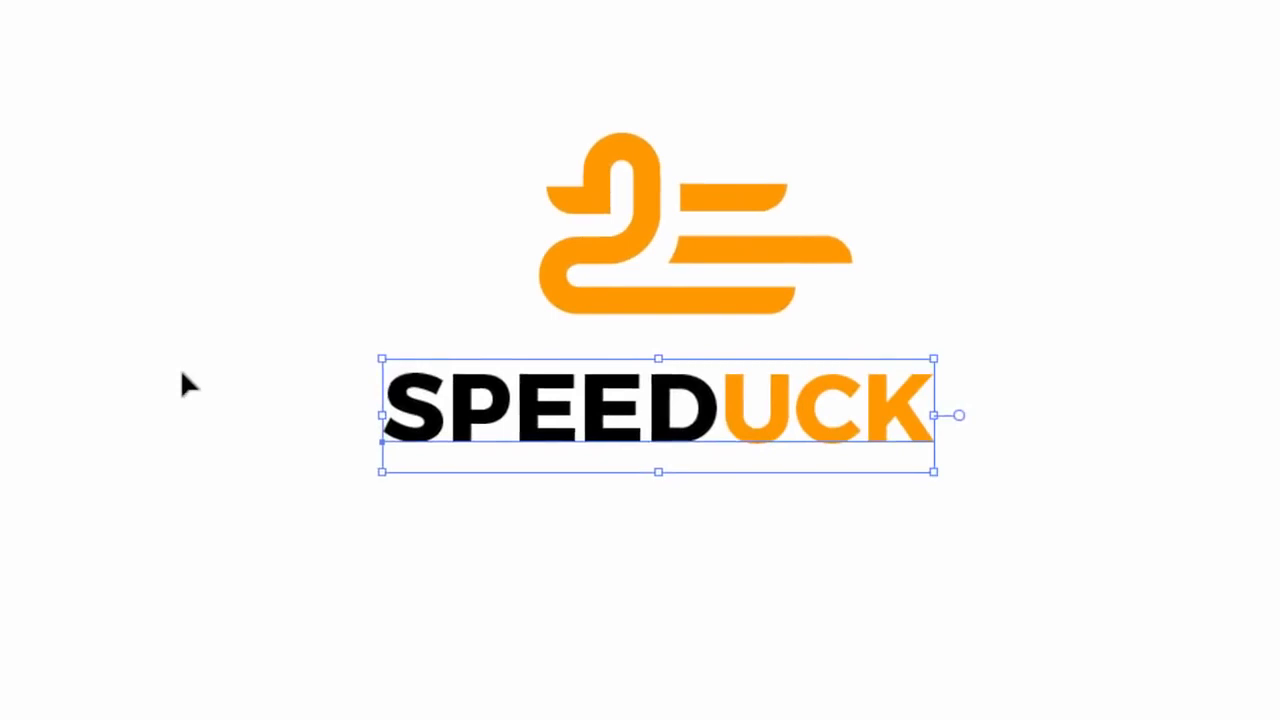
pyautogui.click(443, 509)
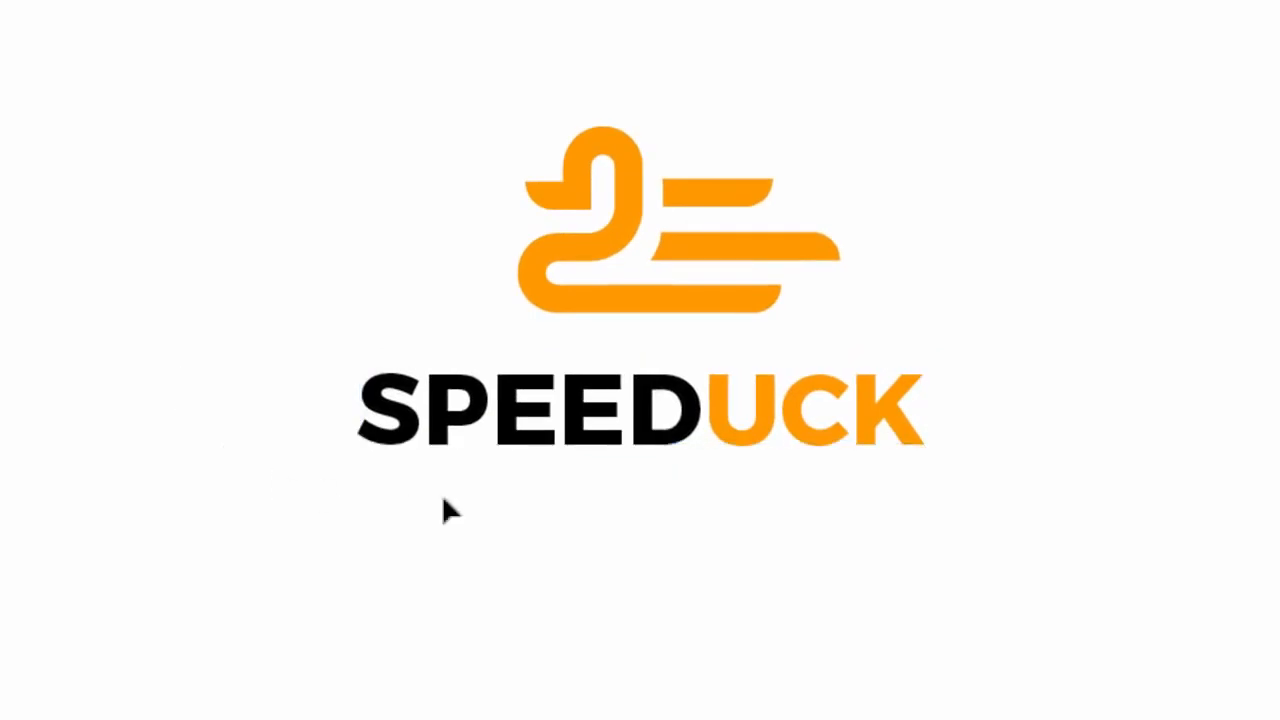
# - Centre the SPEEDUCK text below the logo, then convert it to outlines and isolate the resulting group
pyautogui.moveTo(578, 442); pyautogui.dragTo(657, 447)
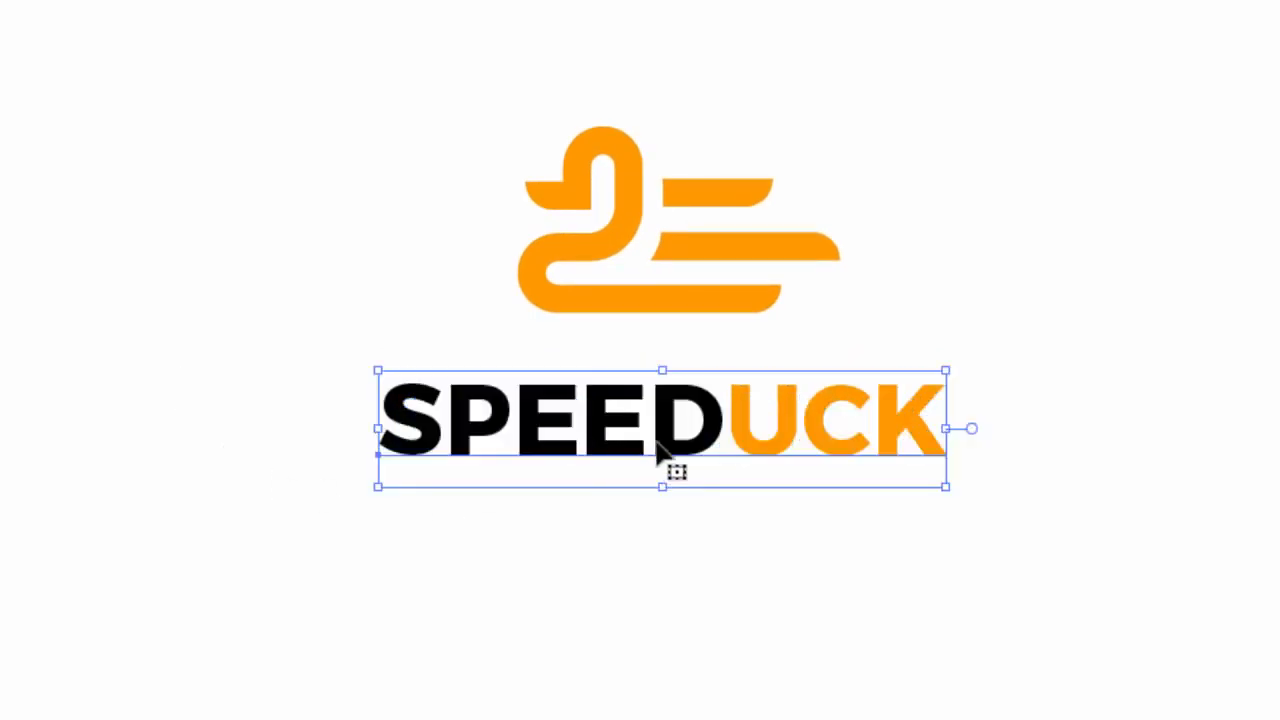
pyautogui.rightClick(668, 447)
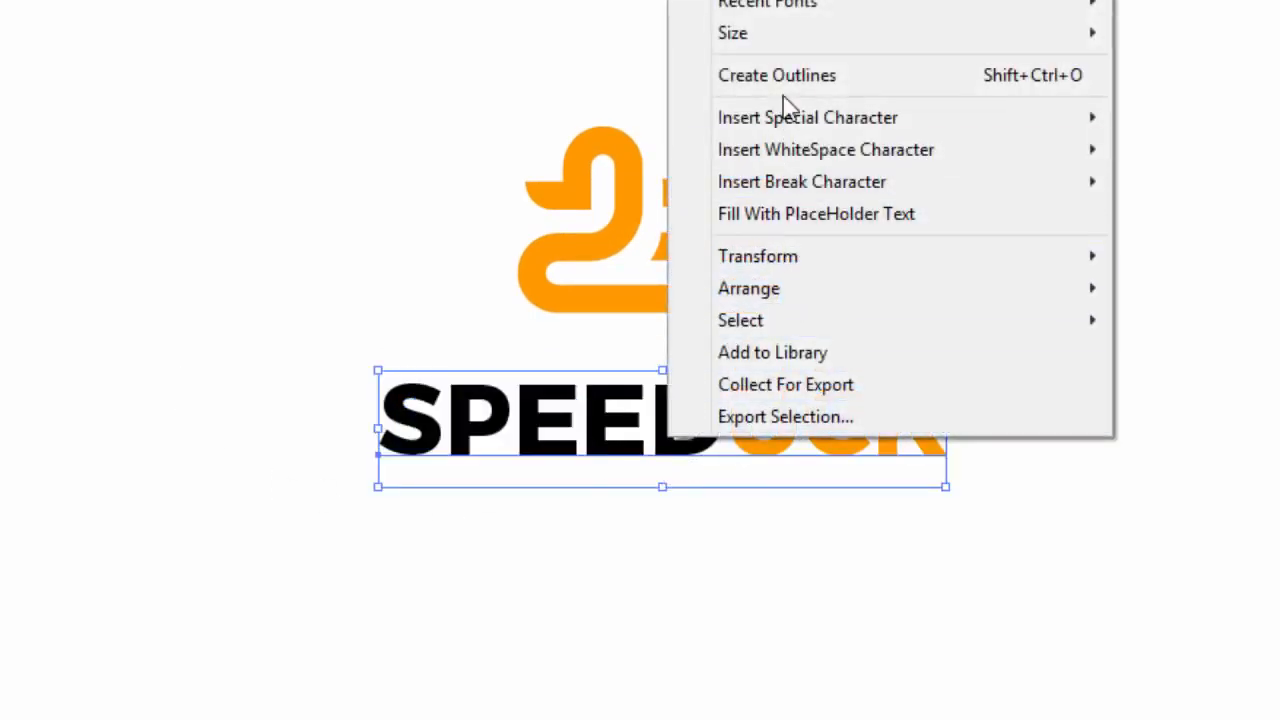
pyautogui.click(793, 78)
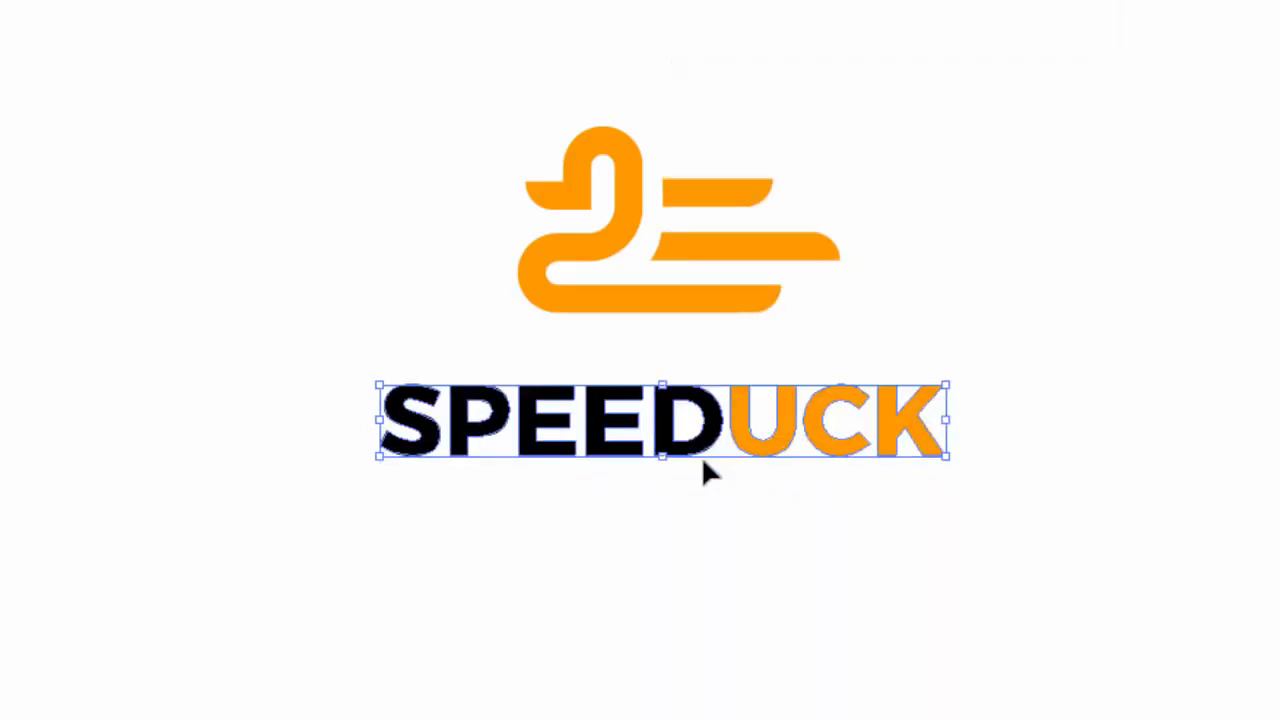
pyautogui.rightClick(670, 460)
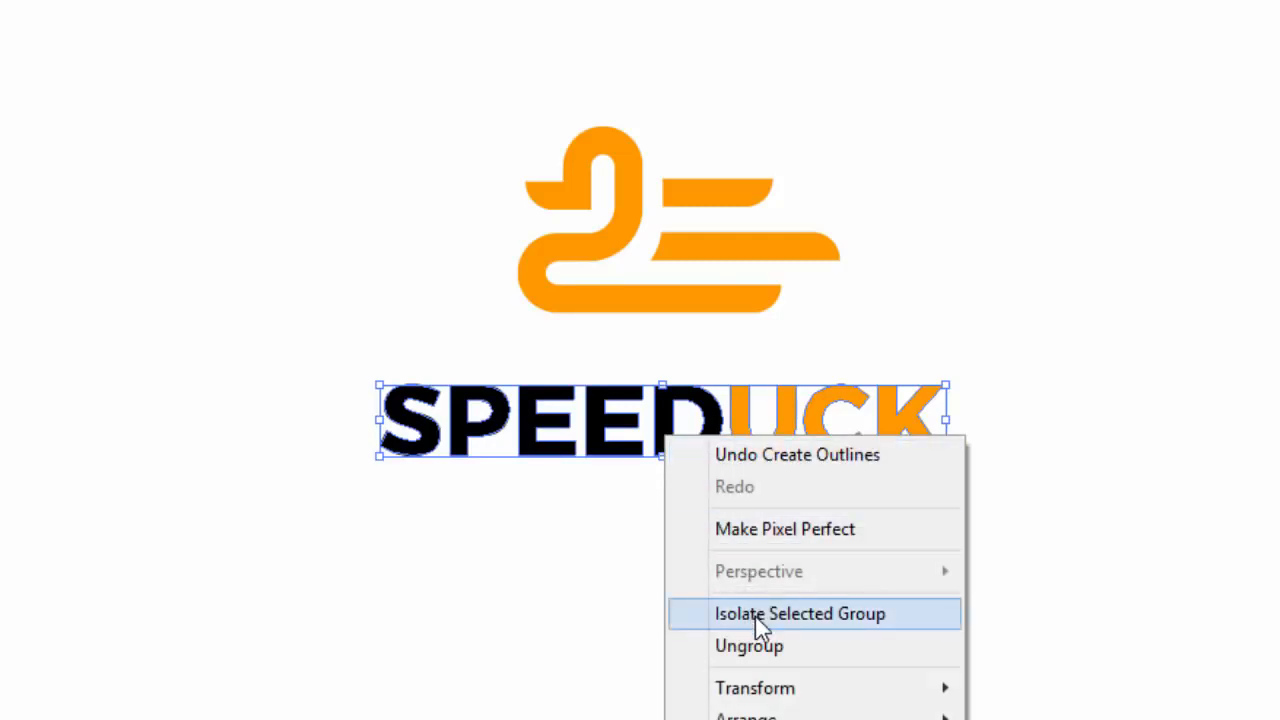
pyautogui.click(755, 616)
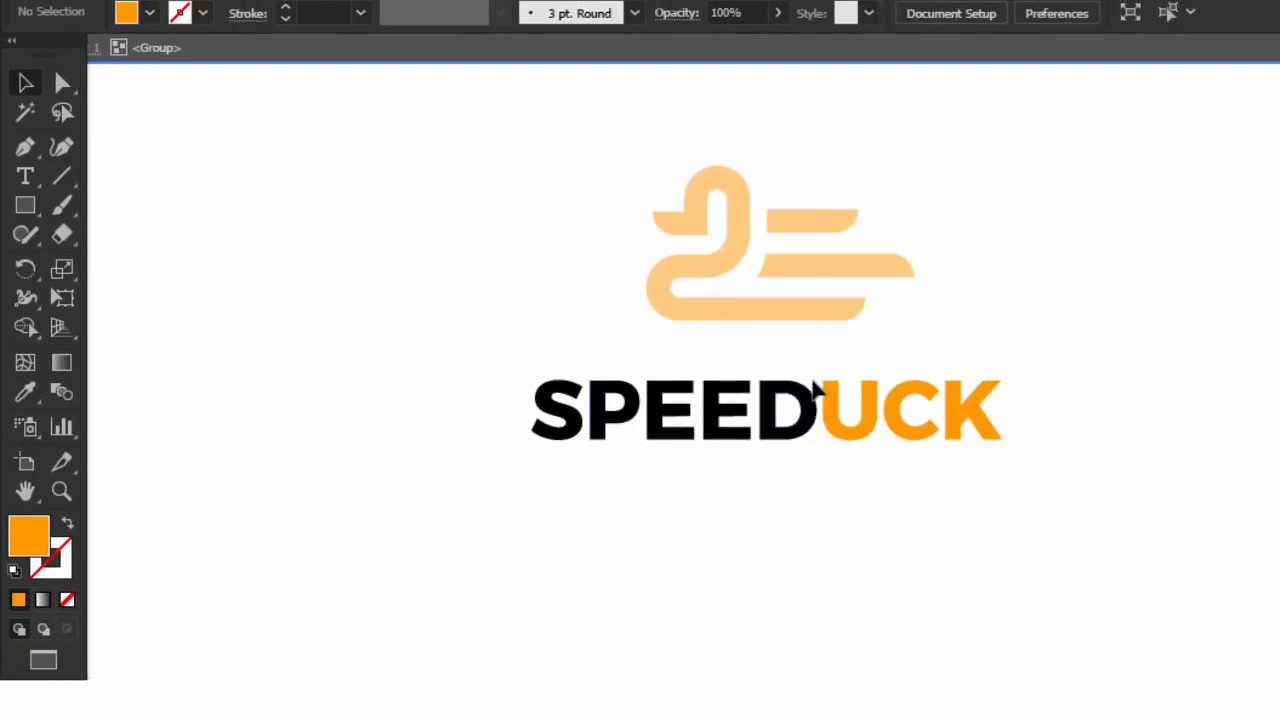
# - Draw a straight diagonal line across the letter D with the Pen tool and give it a 4 pt orange stroke
pyautogui.scroll(3, 815, 390)
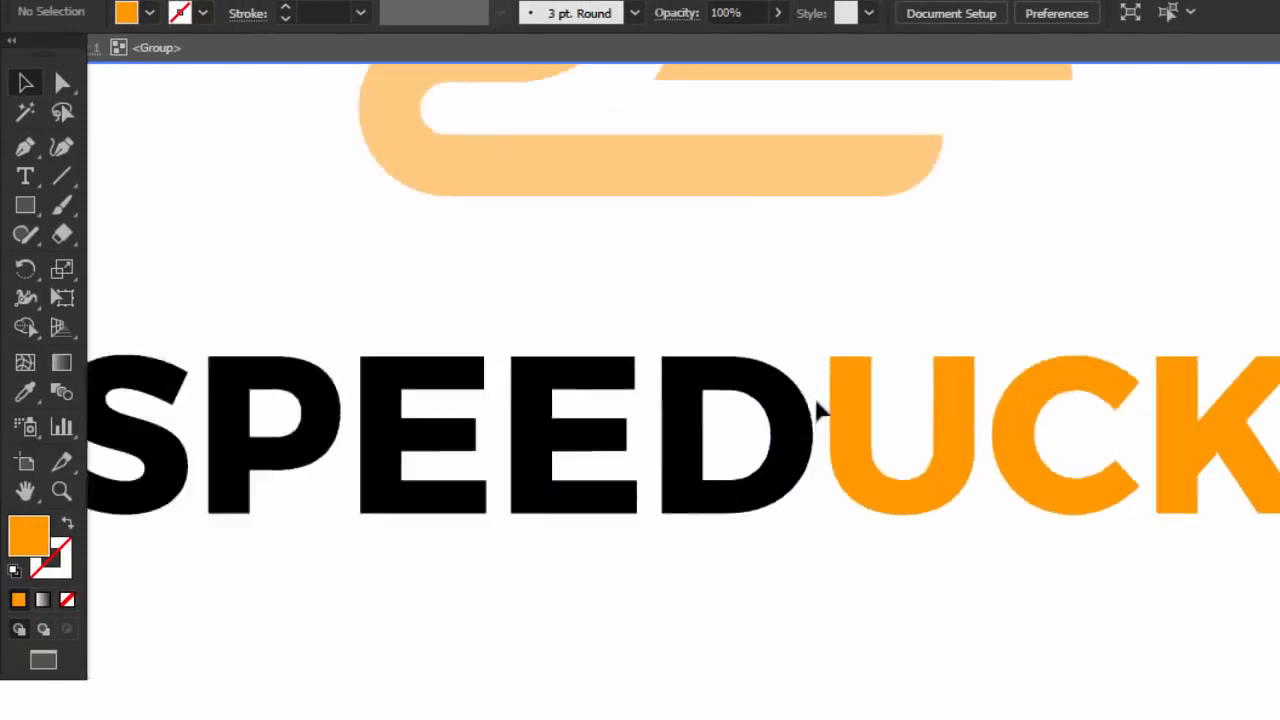
pyautogui.click(25, 147)
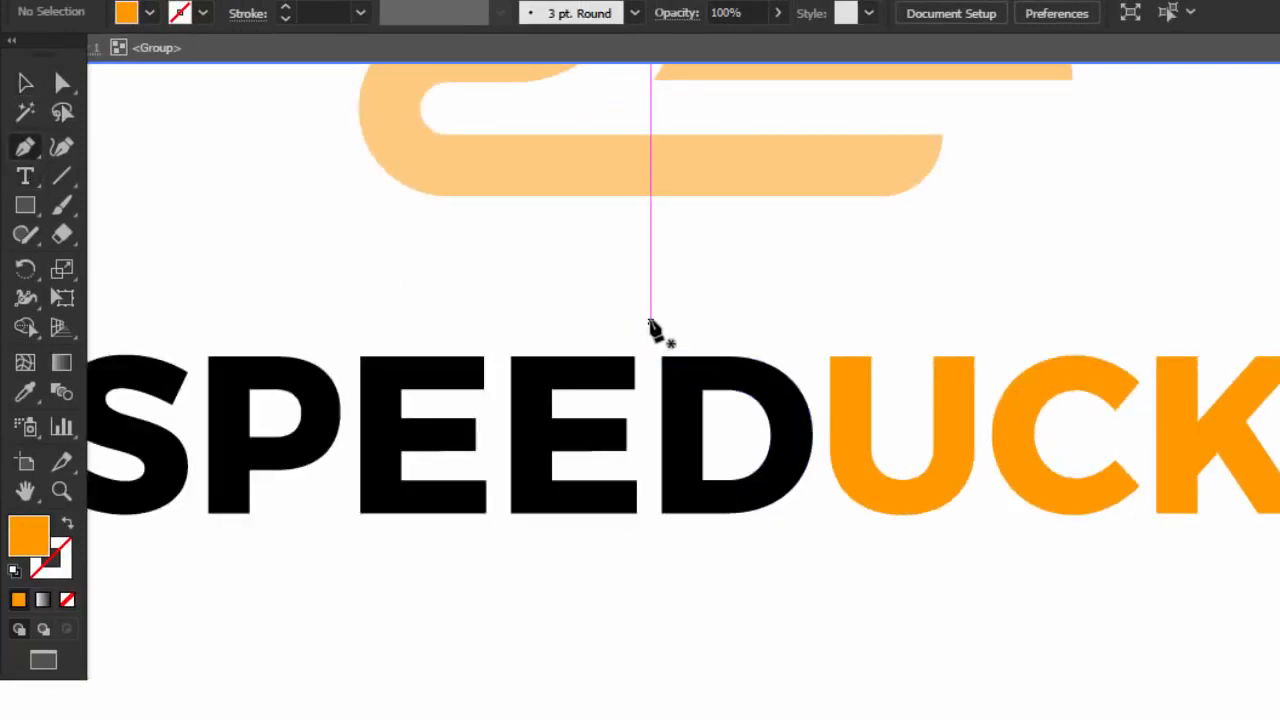
pyautogui.click(650, 321)
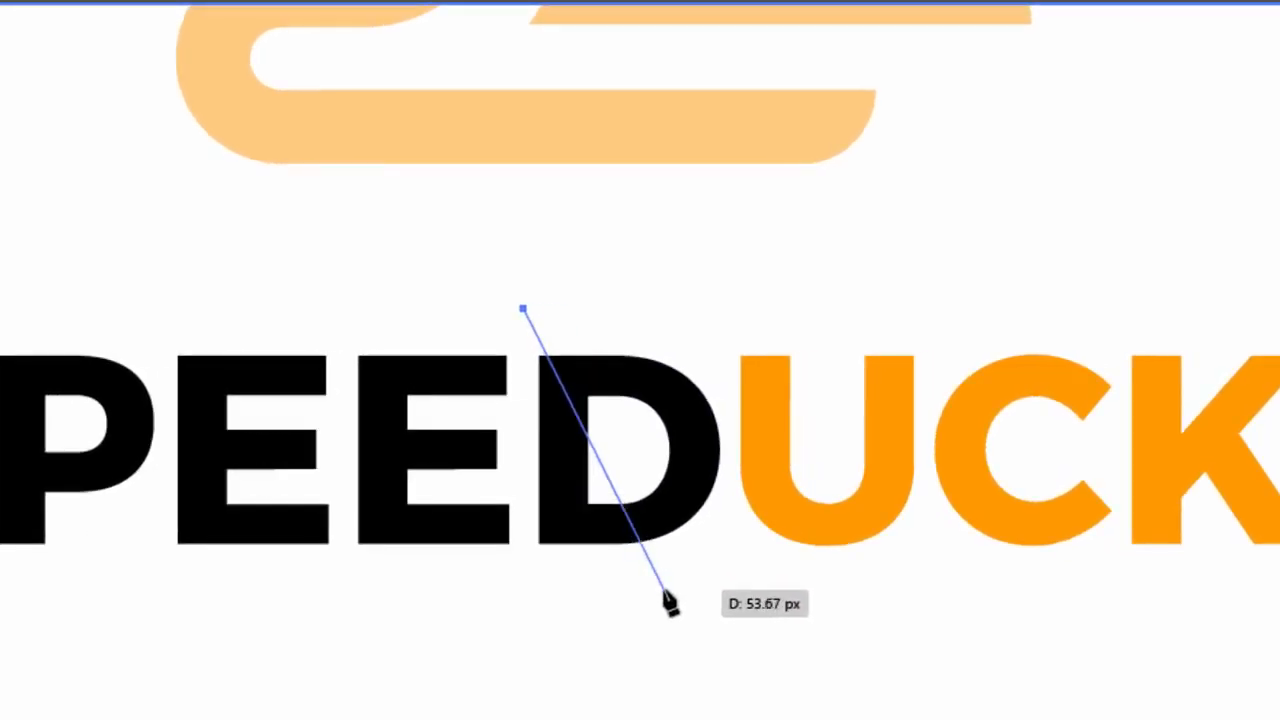
pyautogui.click(663, 589)
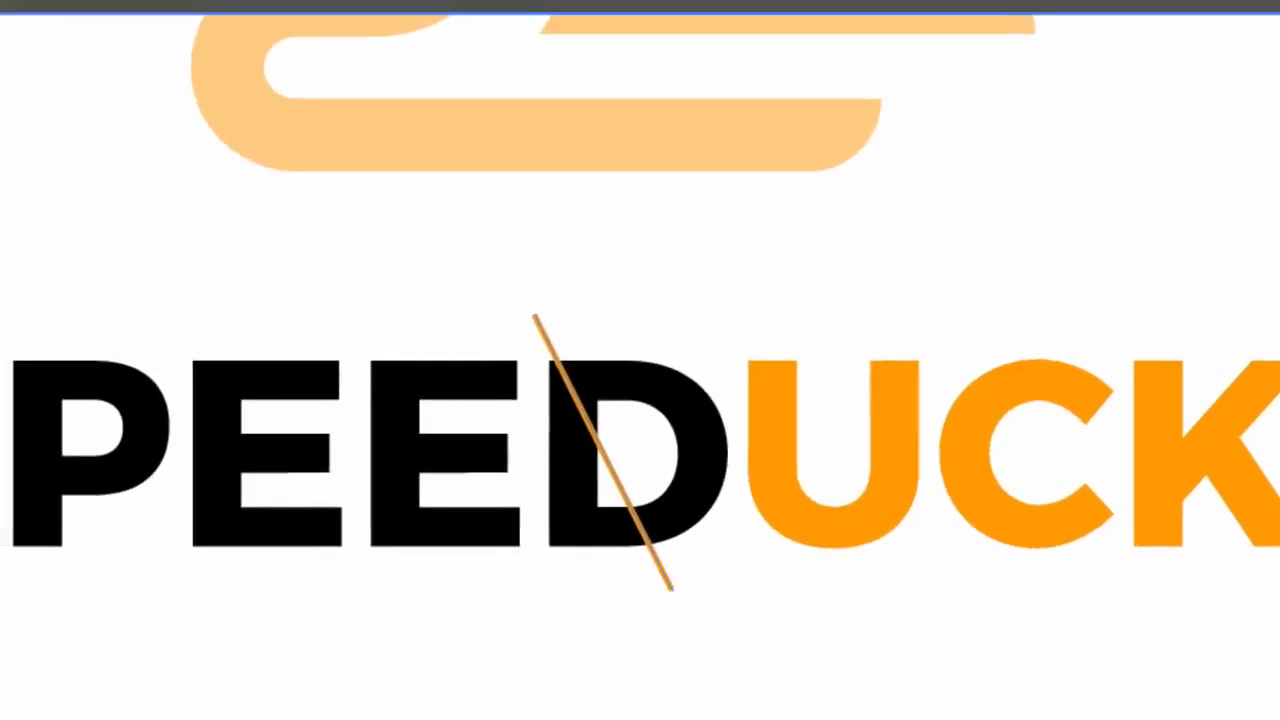
pyautogui.press('v')
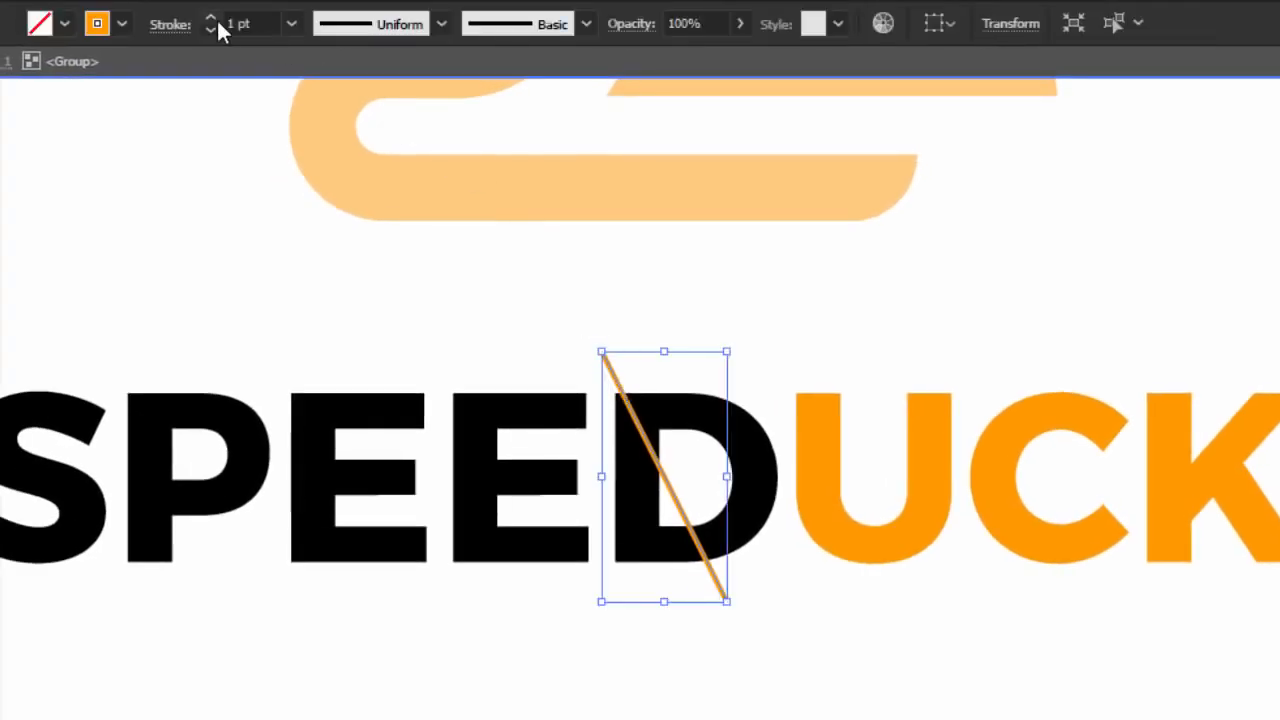
pyautogui.click(211, 18)
pyautogui.click(211, 18)
pyautogui.click(211, 18)
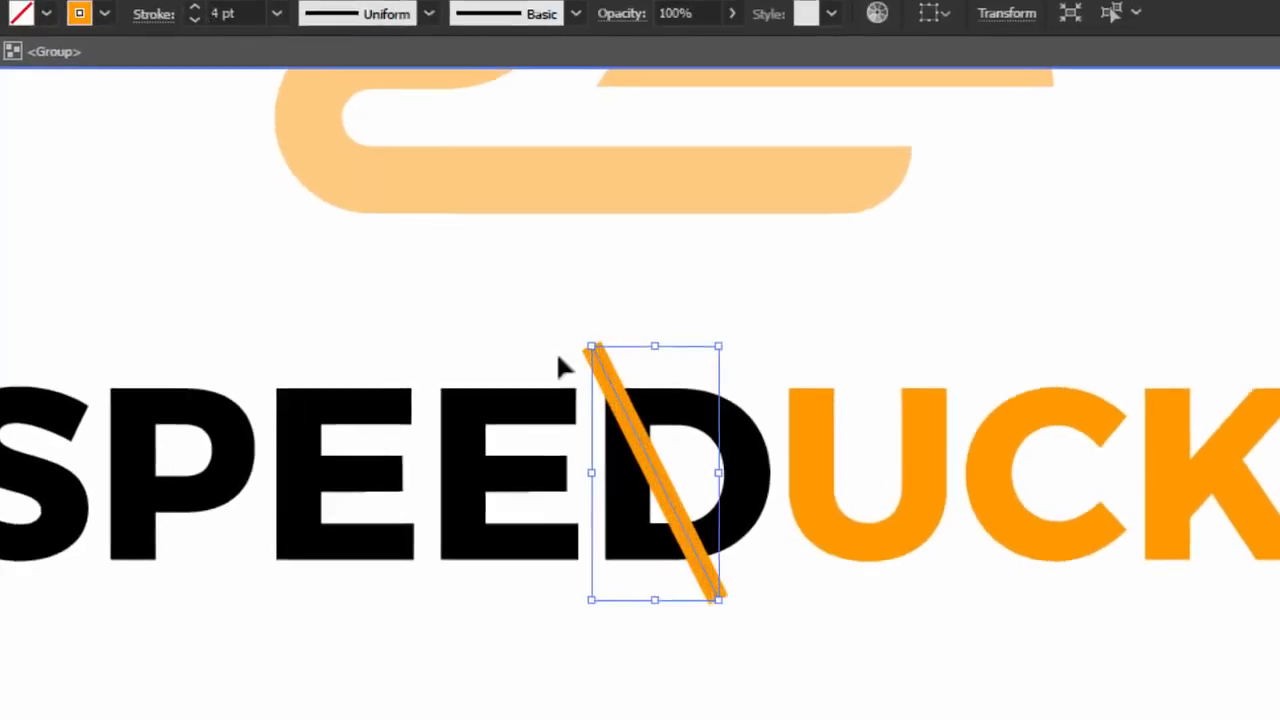
# - Shift the diagonal line slightly to the right over the D and rotate it a few degrees counter-clockwise
pyautogui.moveTo(640, 461); pyautogui.dragTo(642, 461)
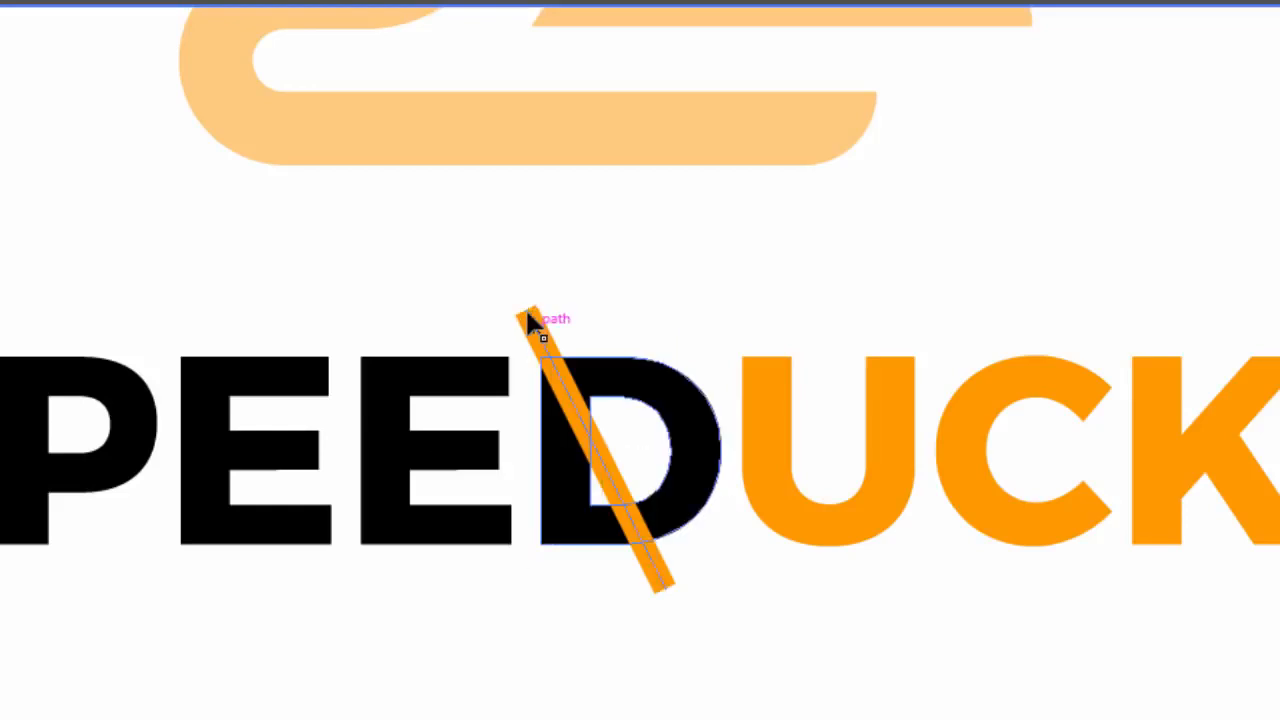
pyautogui.moveTo(532, 320); pyautogui.dragTo(563, 324)
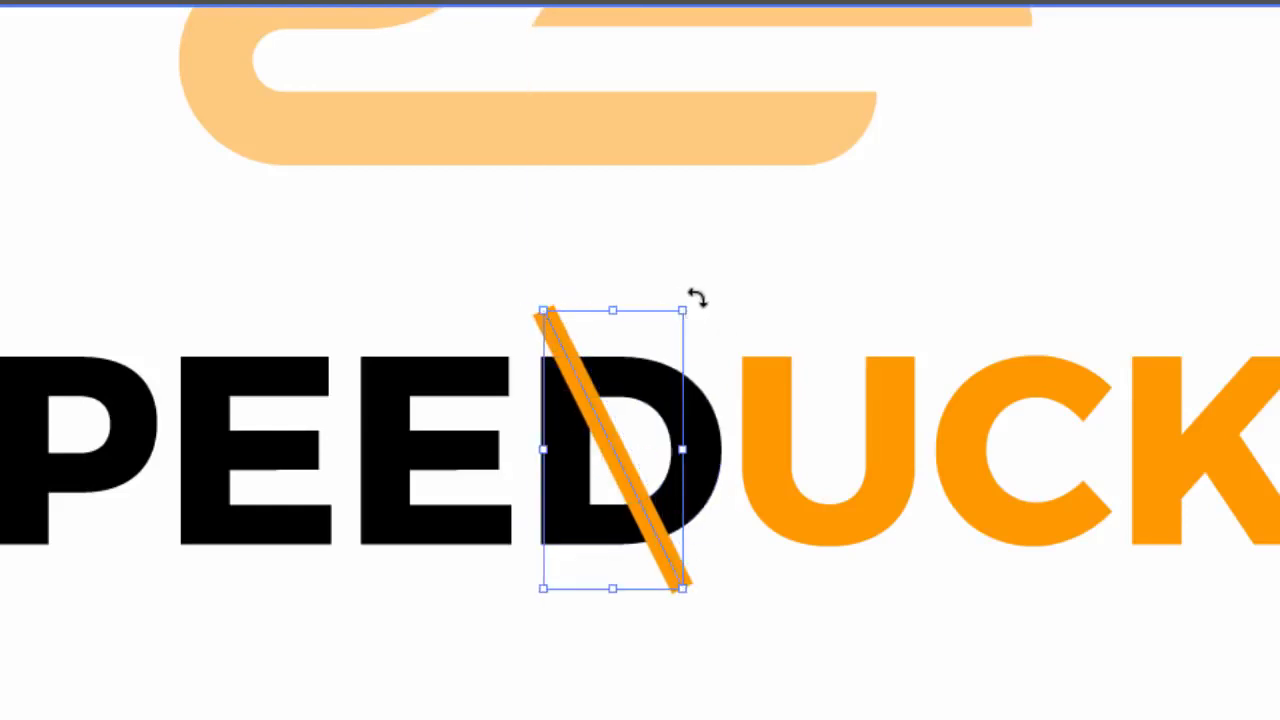
pyautogui.moveTo(696, 298); pyautogui.dragTo(682, 274)
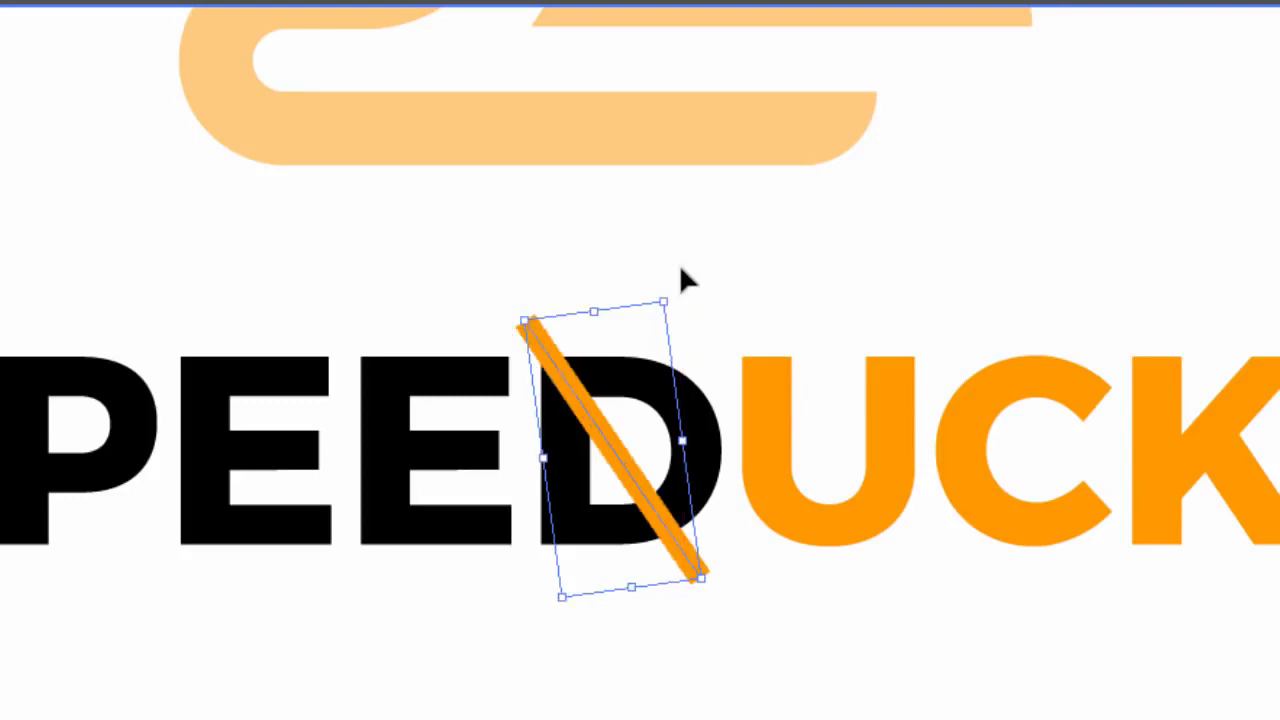
pyautogui.press('Down')
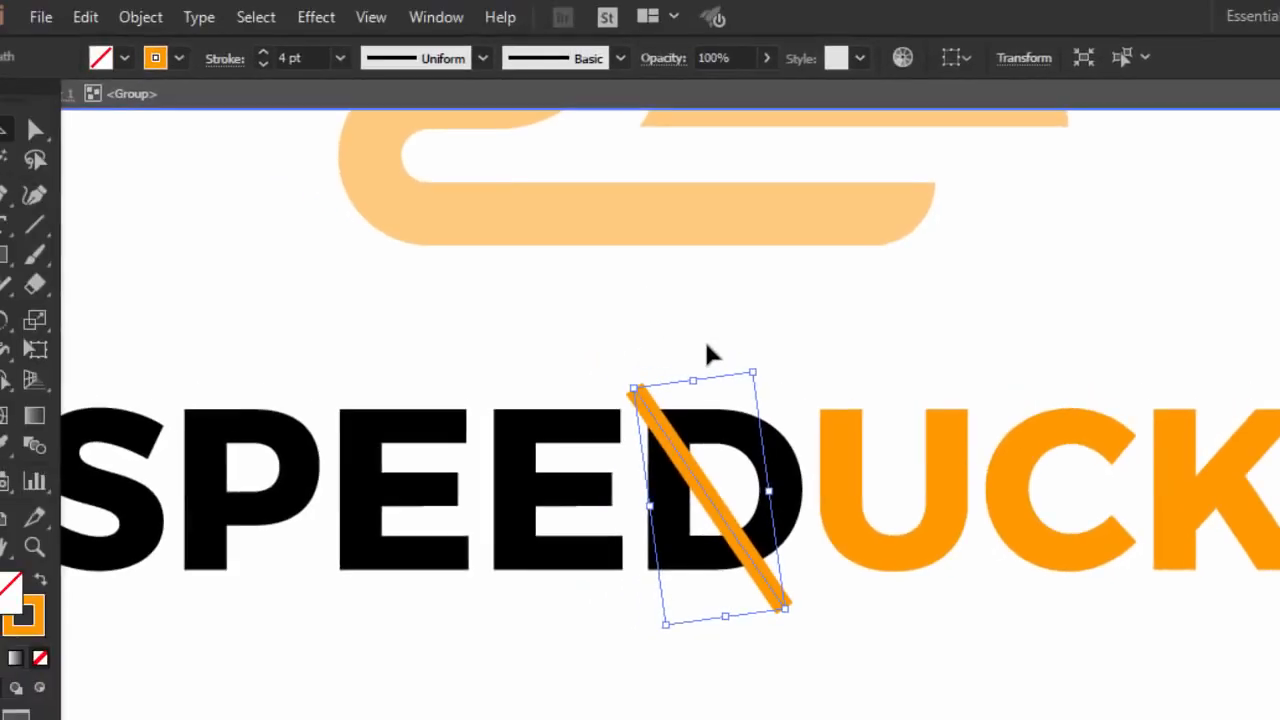
pyautogui.press('Up')
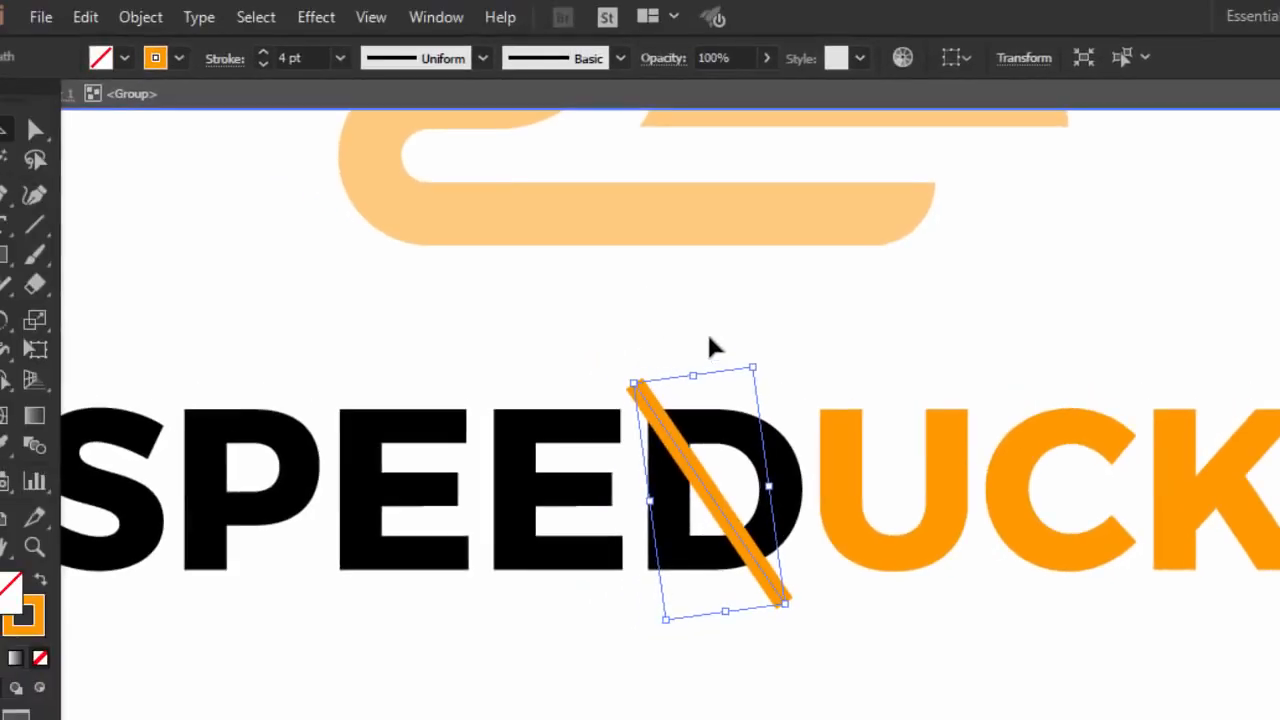
# - Expand the diagonal line into a shape and subtract it from the letter D to split the letter in two
pyautogui.click(140, 17)
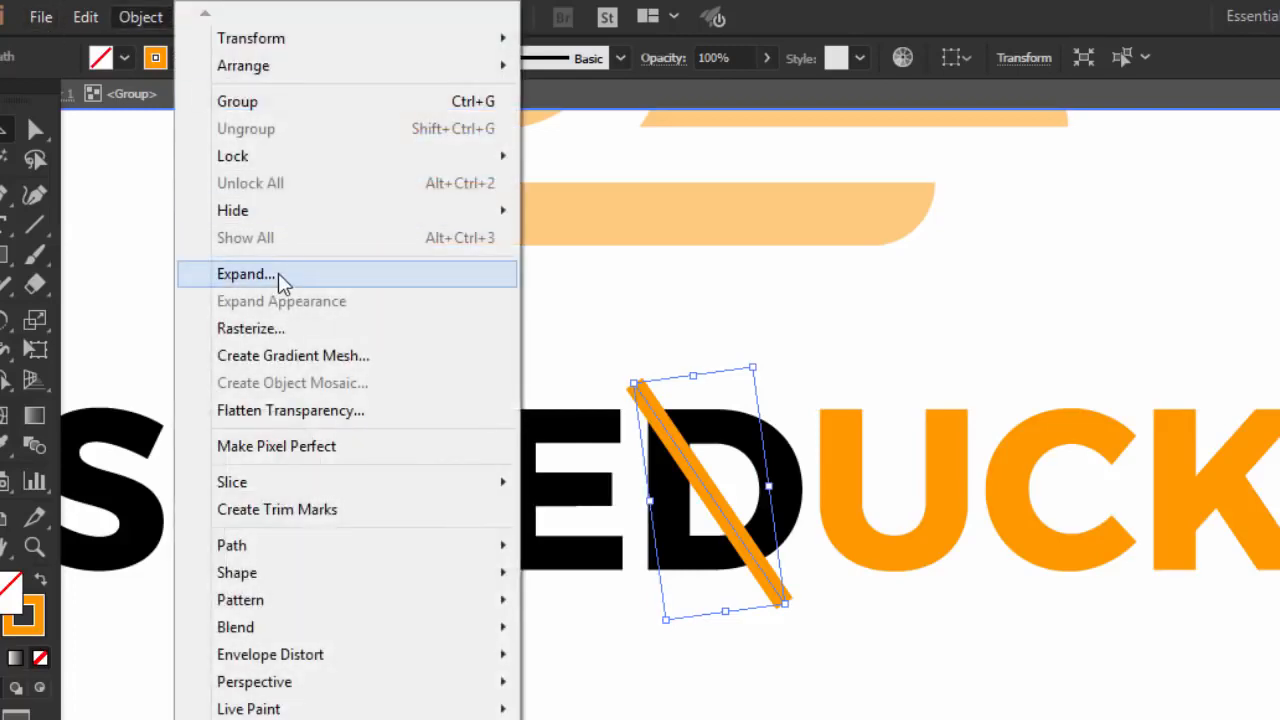
pyautogui.click(278, 273)
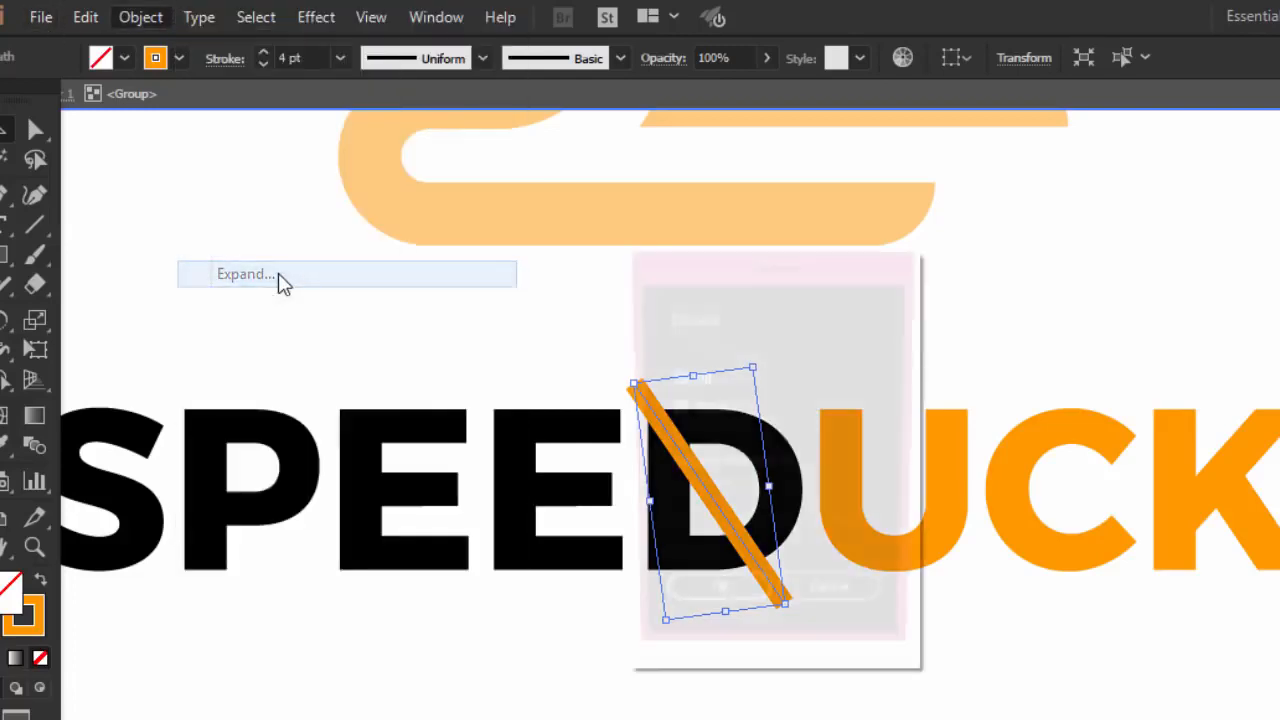
pyautogui.click(739, 612)
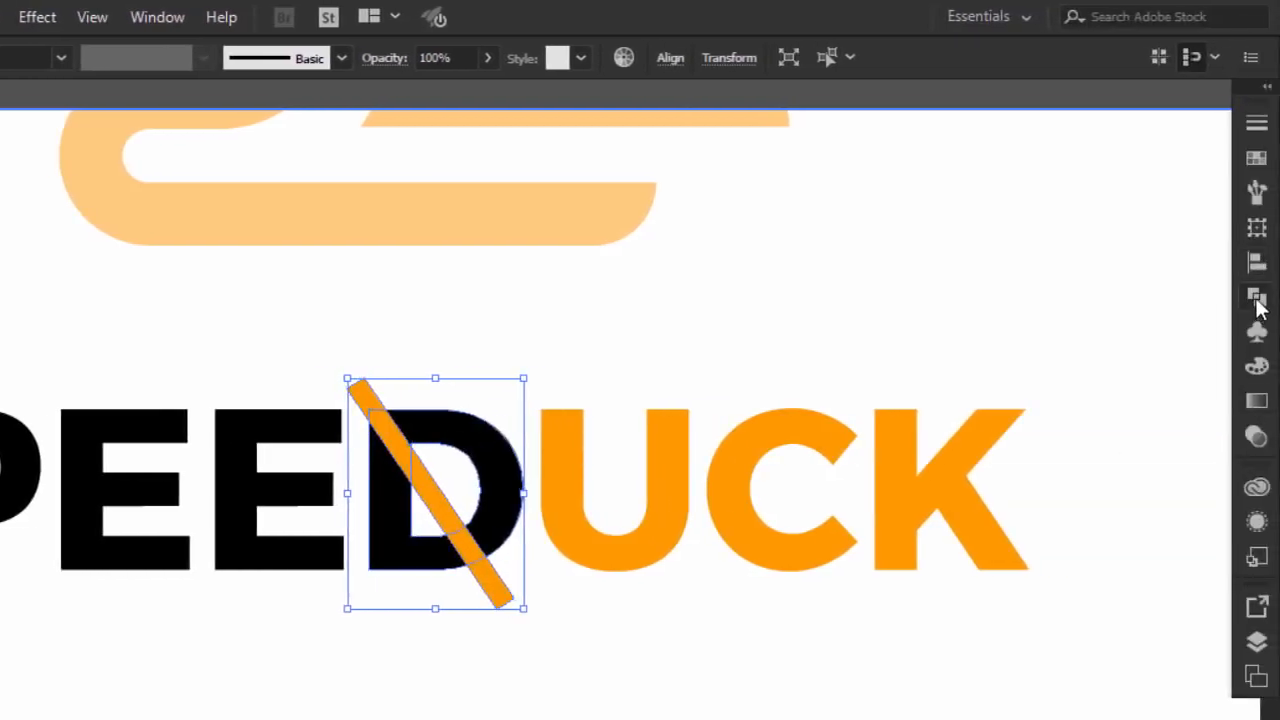
pyautogui.click(1257, 298)
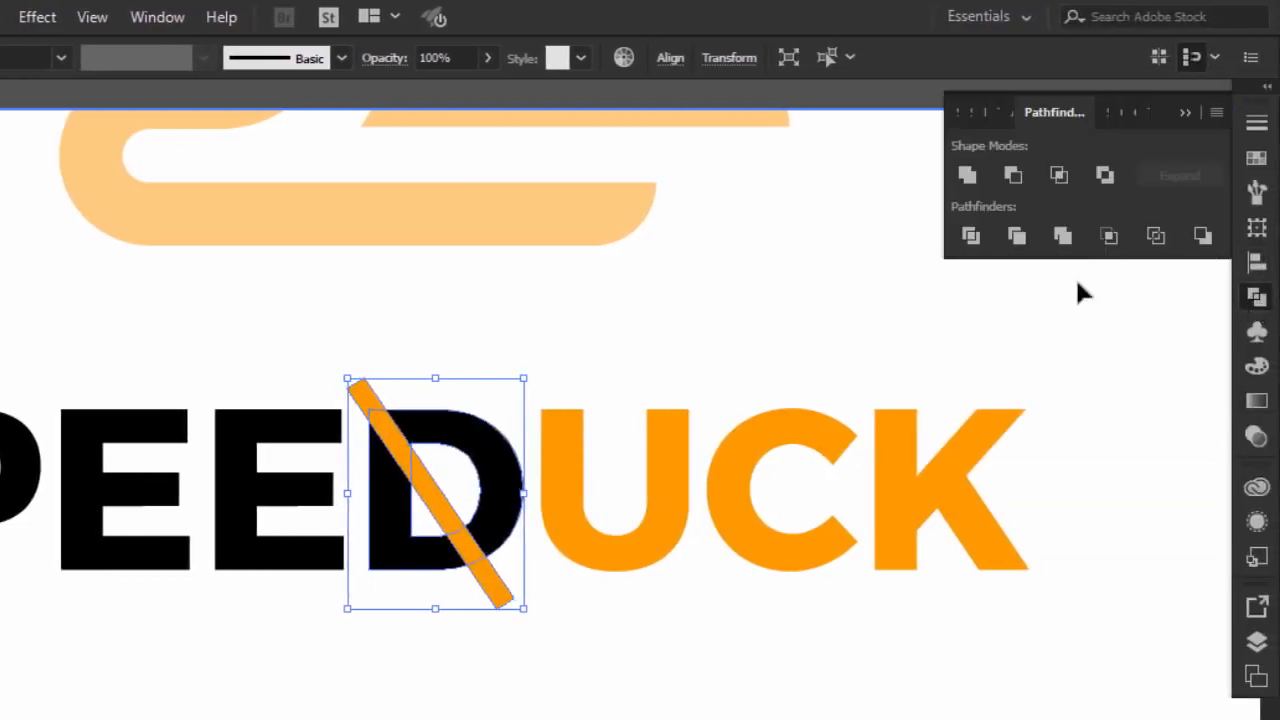
pyautogui.click(1008, 178)
pyautogui.click(817, 294)
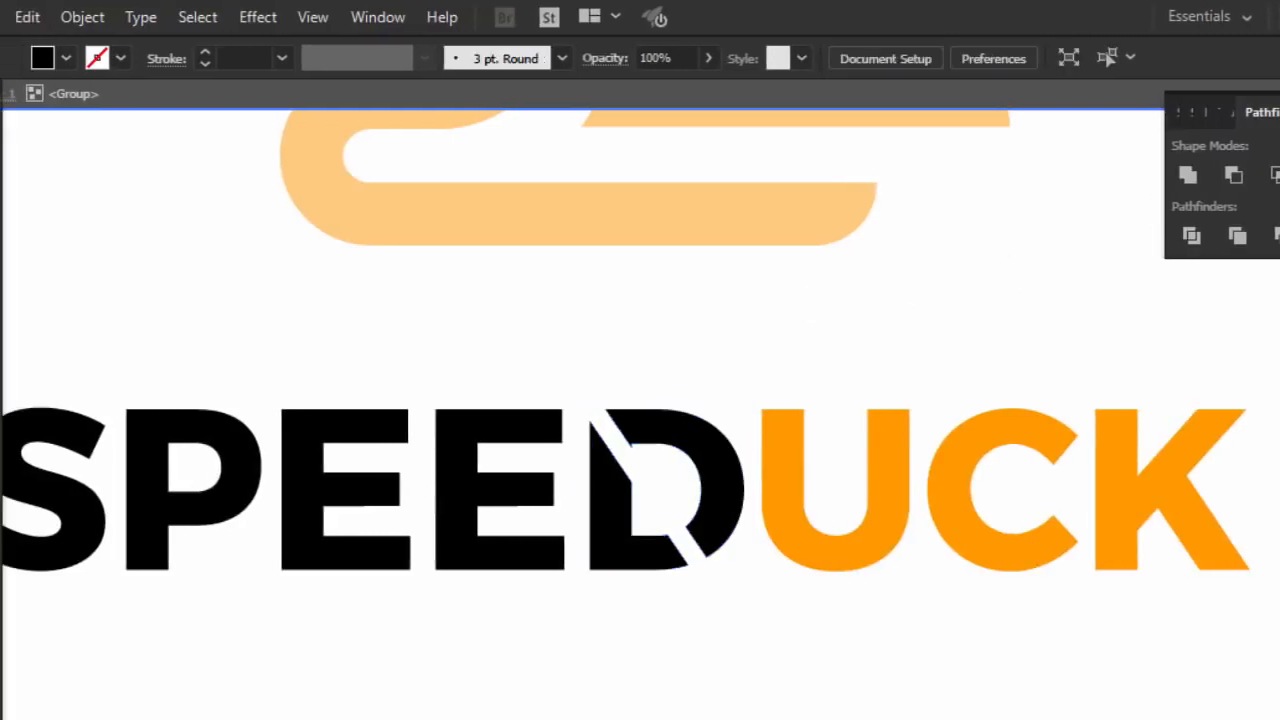
# - Ungroup the split D and fill its curved right piece with the orange sampled from the U
pyautogui.click(670, 430)
pyautogui.rightClick(678, 436)
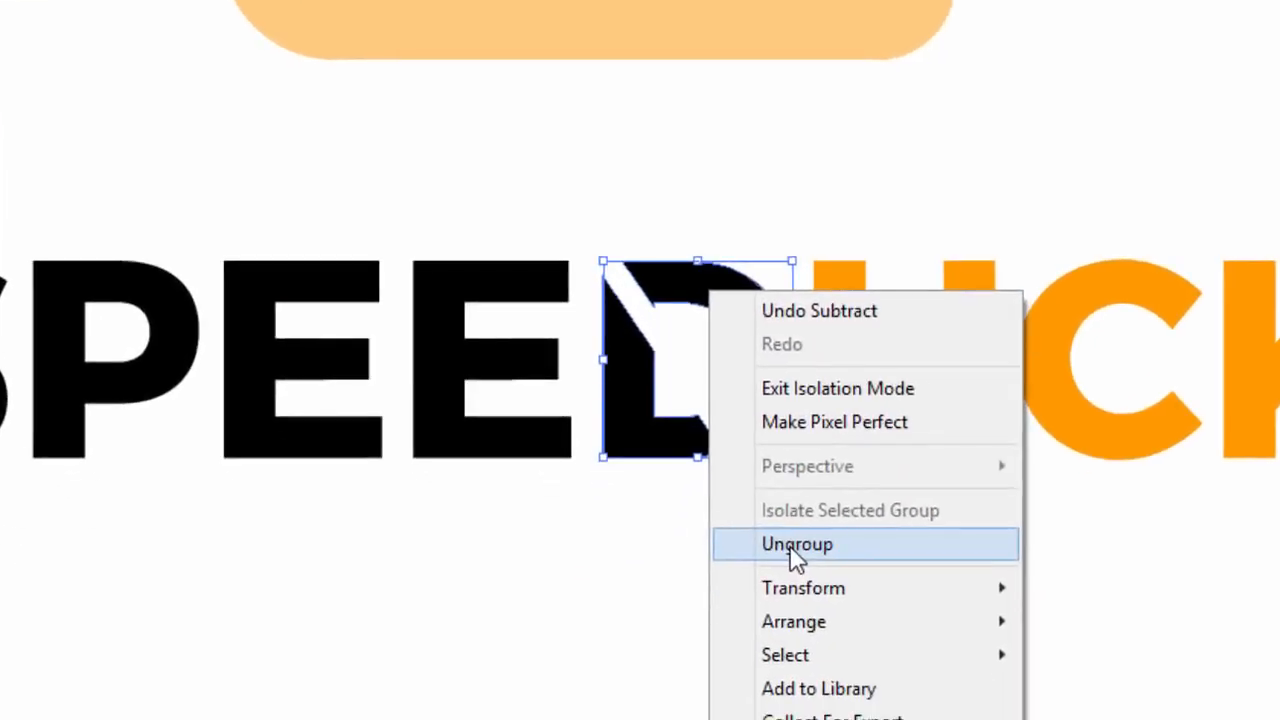
pyautogui.click(790, 549)
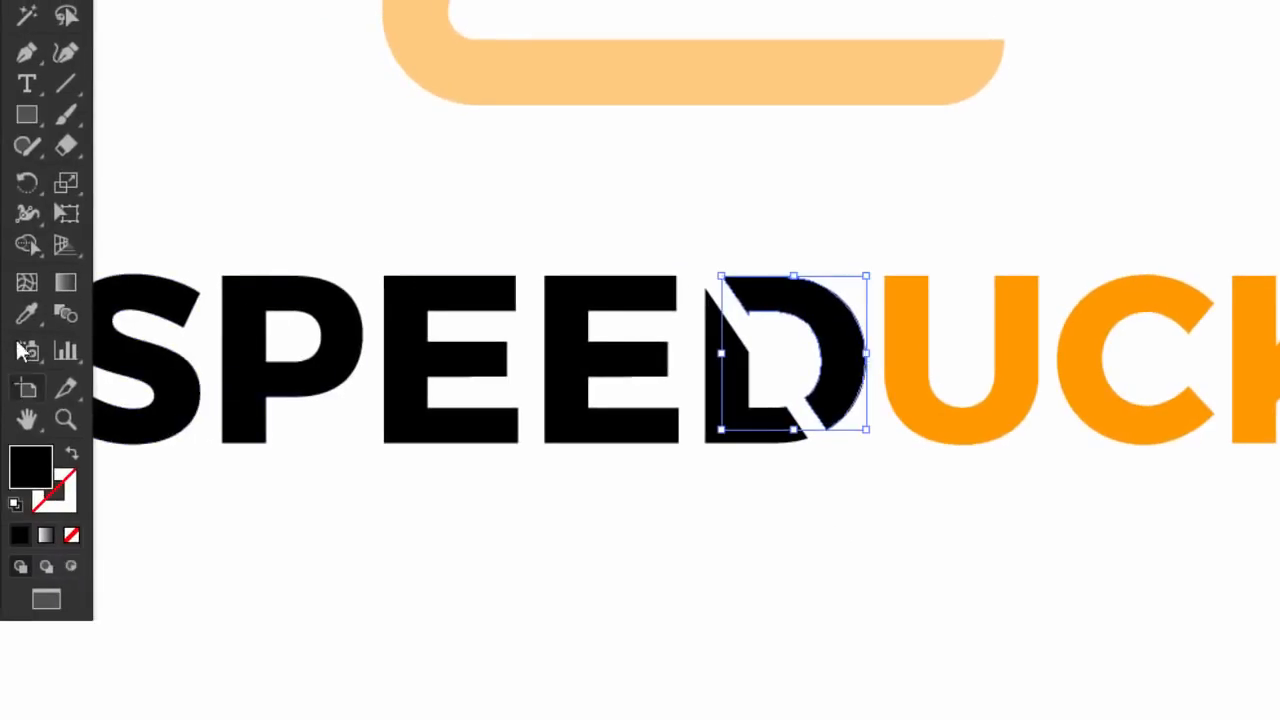
pyautogui.click(26, 314)
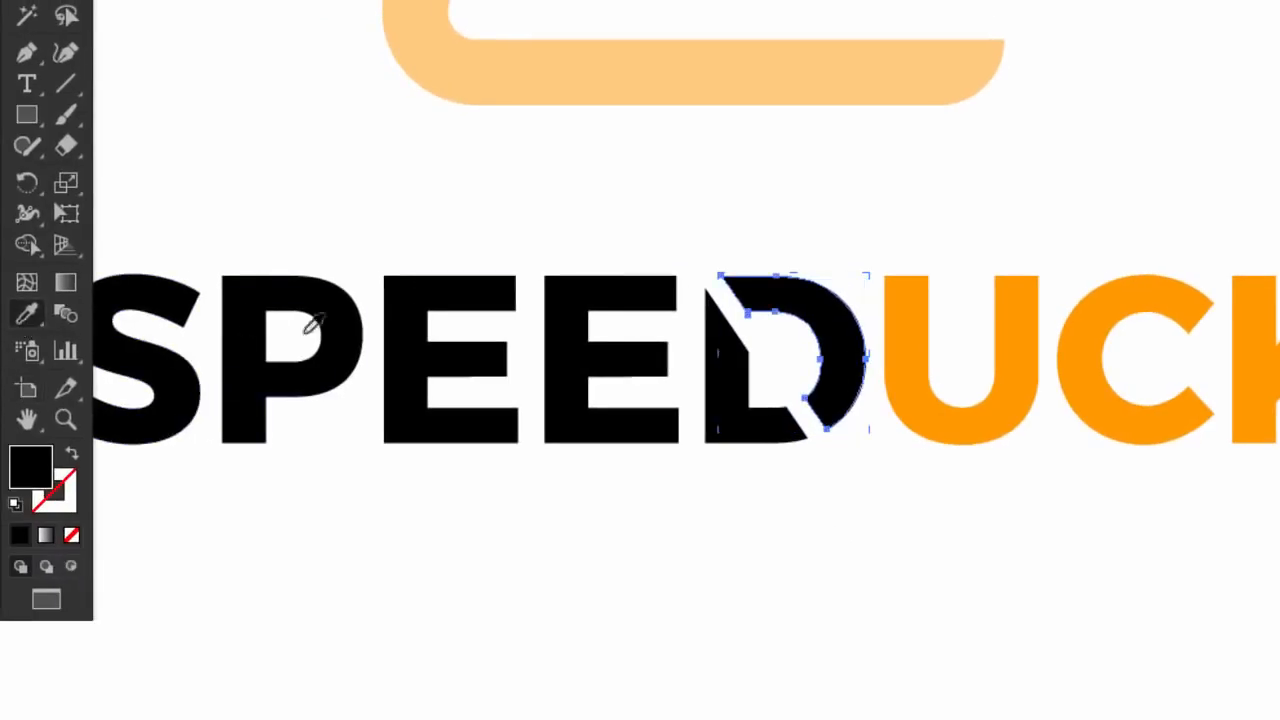
pyautogui.click(912, 296)
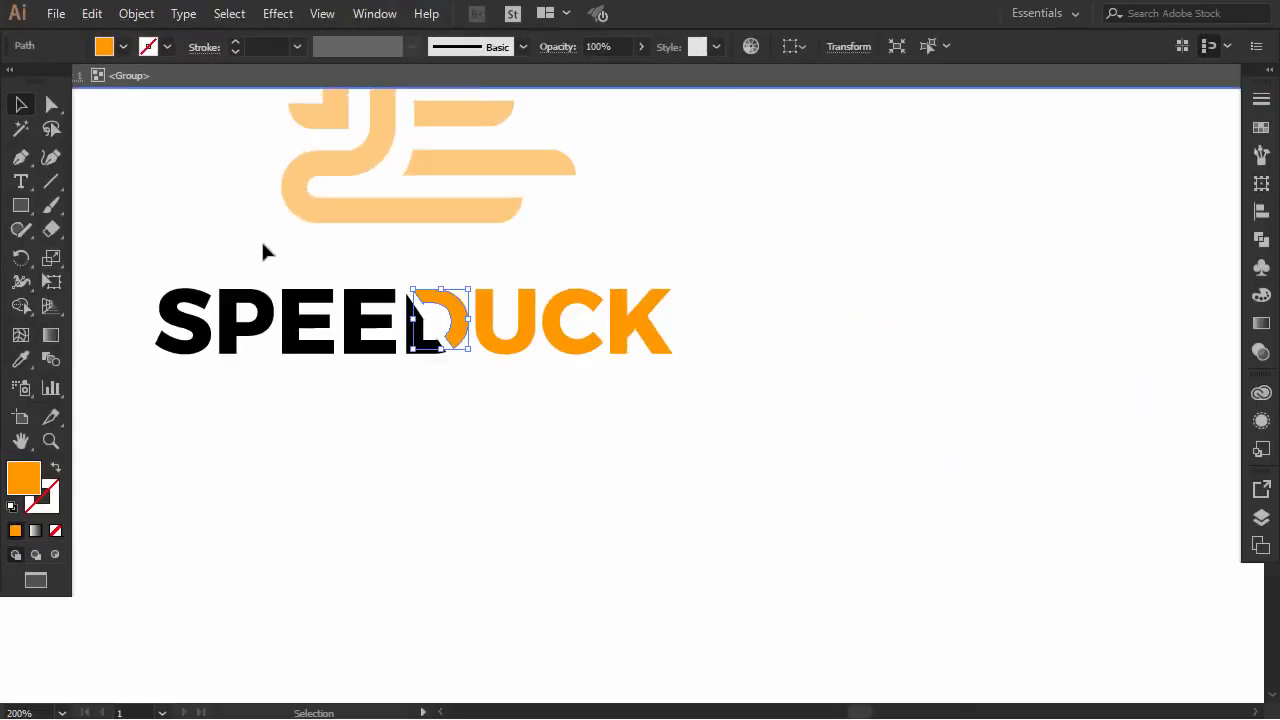
# - Leave the isolated group and shift the whole SPEEDUCK wordmark to the right beneath the duck
pyautogui.scroll(1, 263, 243)
pyautogui.hscroll(-3, 263, 243)
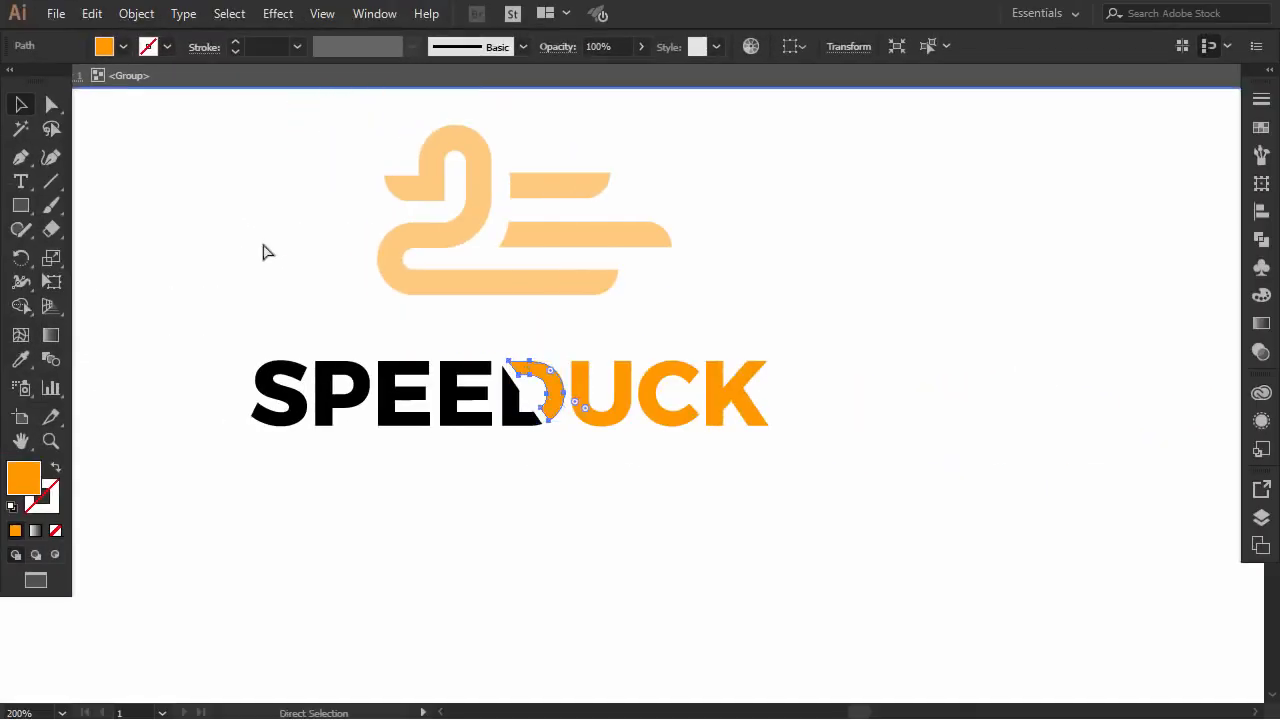
pyautogui.scroll(-1, 263, 243)
pyautogui.moveTo(557, 304); pyautogui.dragTo(680, 374)
pyautogui.doubleClick(888, 337)
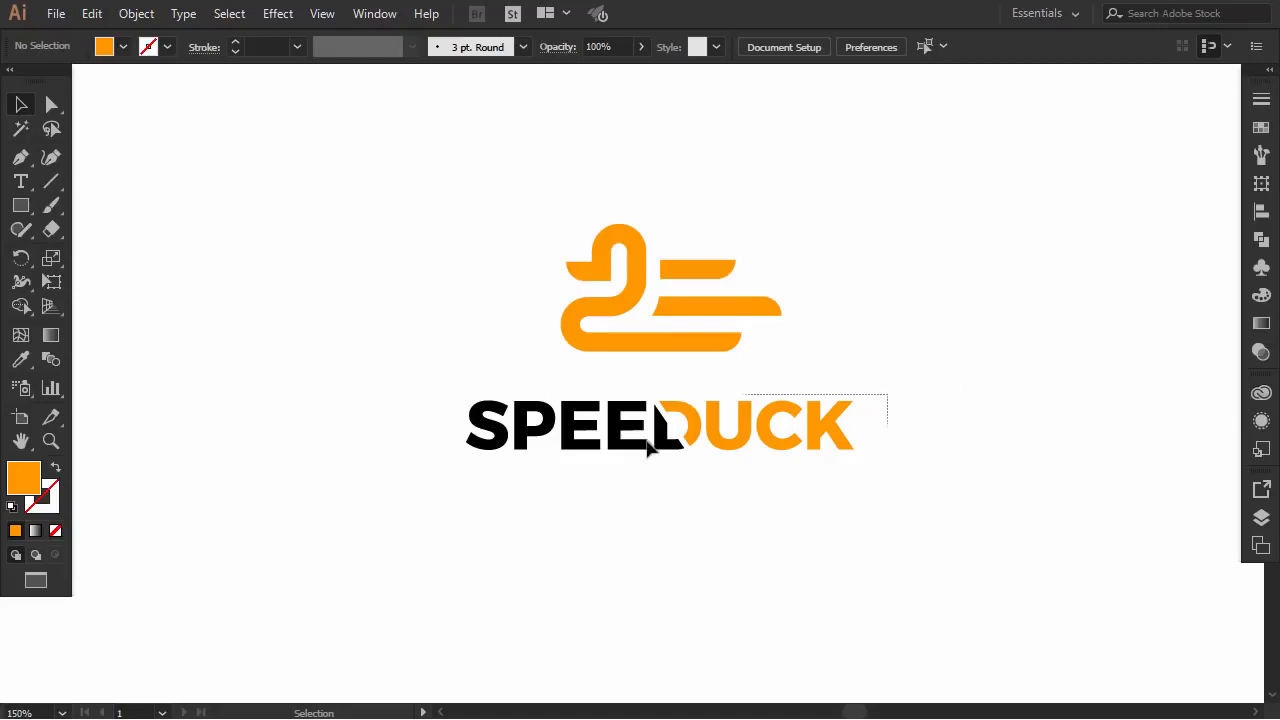
pyautogui.moveTo(648, 447); pyautogui.dragTo(576, 440)
# - Scale the duck symbol proportionally to about half its size and arrange it to the left of the SPEEDUCK wordmark
pyautogui.moveTo(535, 218); pyautogui.dragTo(747, 377)
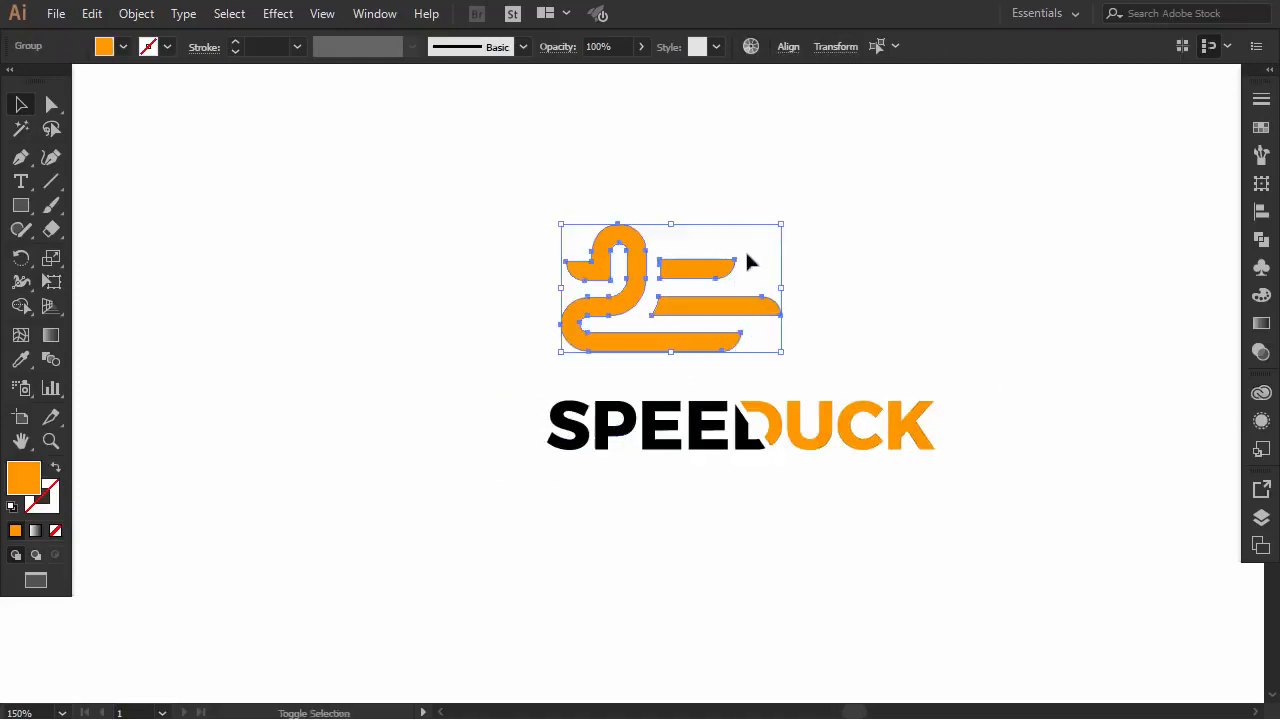
pyautogui.moveTo(782, 227); pyautogui.dragTo(683, 284)
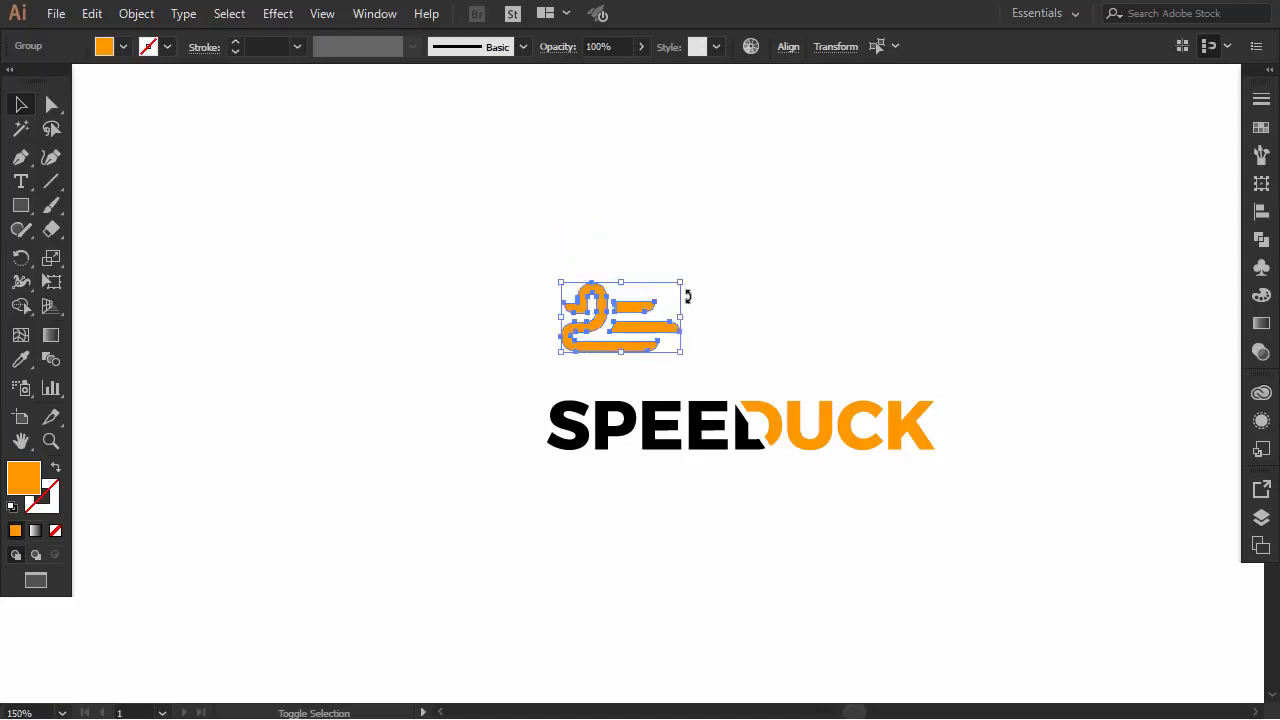
pyautogui.moveTo(655, 335); pyautogui.dragTo(975, 475)
pyautogui.moveTo(836, 410); pyautogui.dragTo(829, 366)
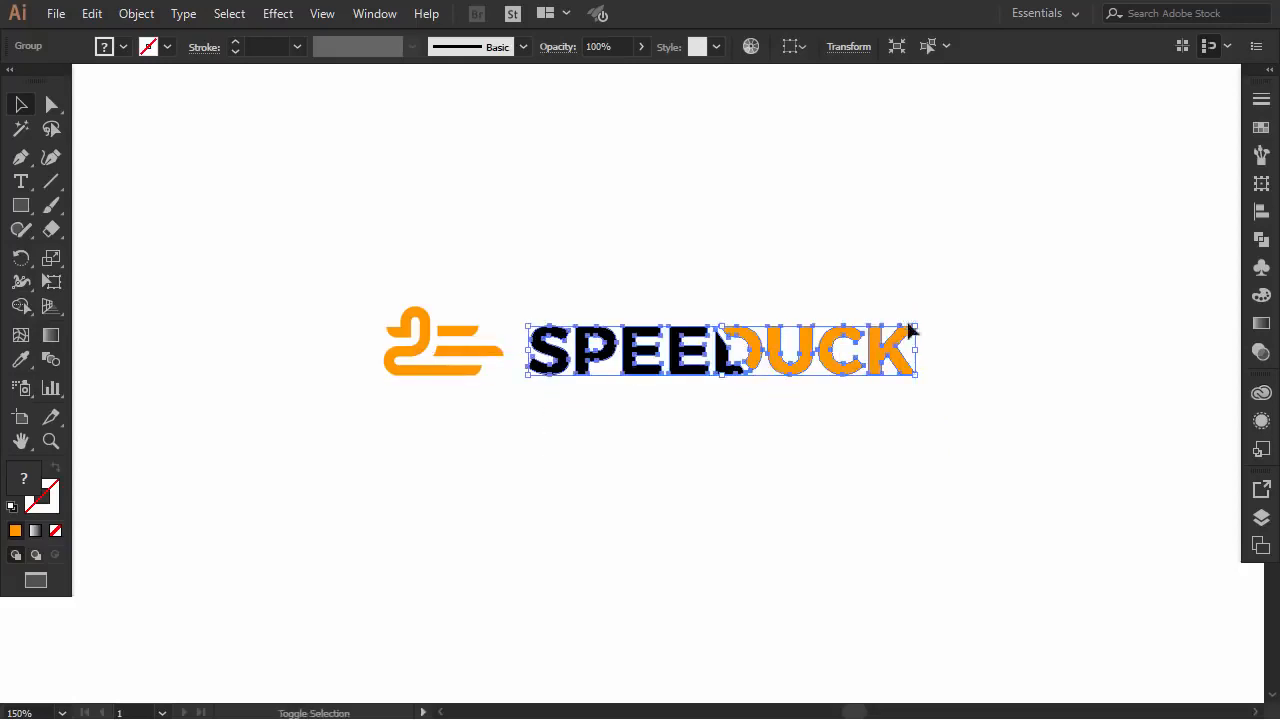
# - Scale the wordmark proportionally to about half its size and place it close beside the duck, roughly level with its middle
pyautogui.moveTo(915, 326); pyautogui.dragTo(789, 336)
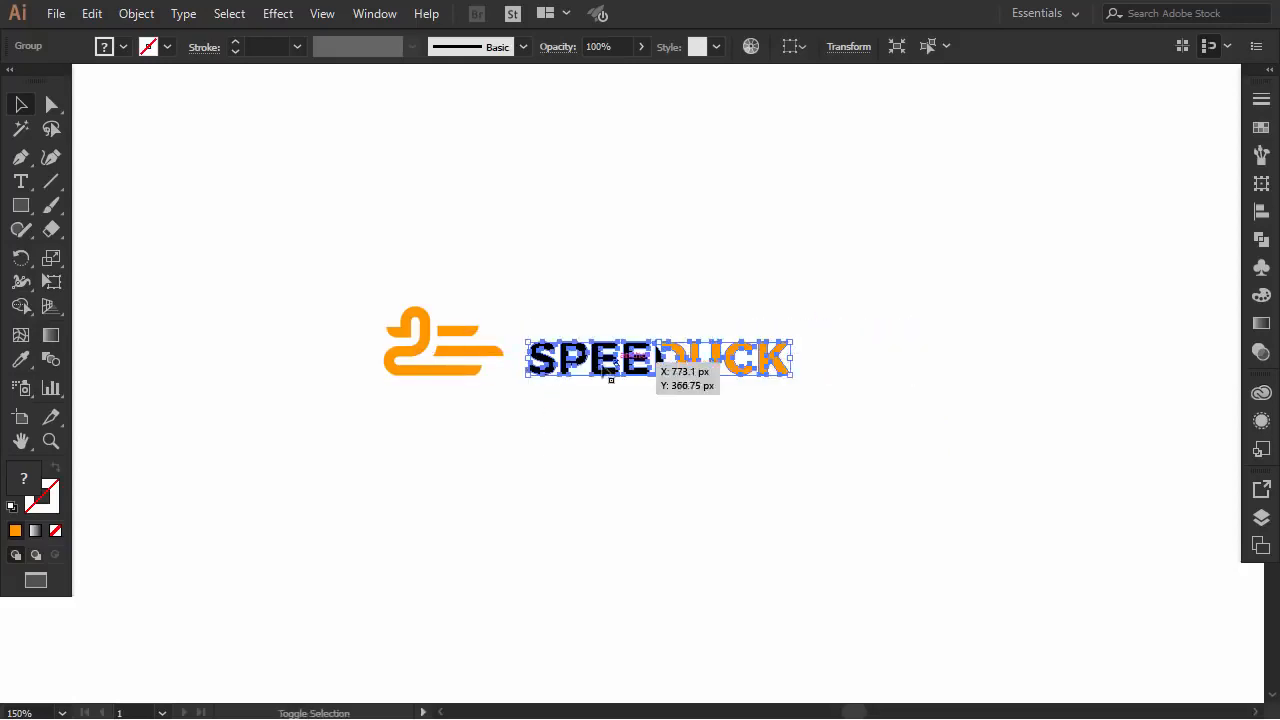
pyautogui.moveTo(568, 356); pyautogui.dragTo(550, 339)
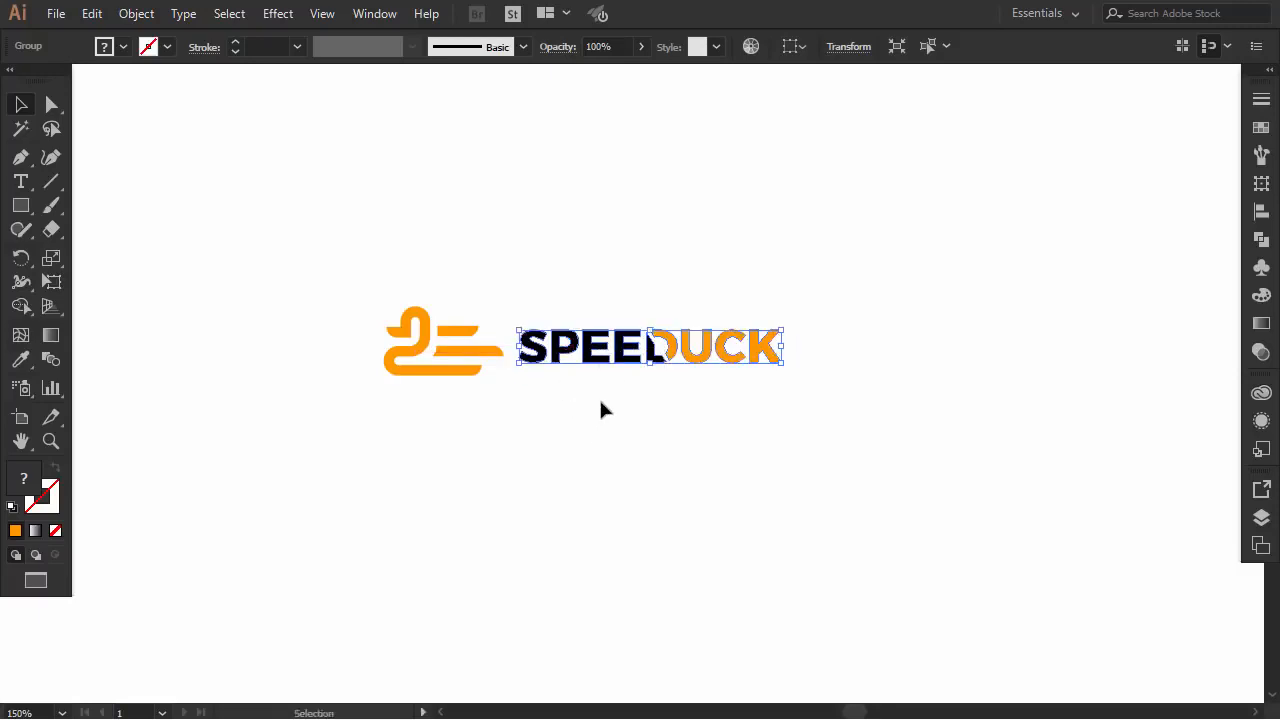
pyautogui.moveTo(781, 333); pyautogui.dragTo(726, 337)
pyautogui.click(662, 453)
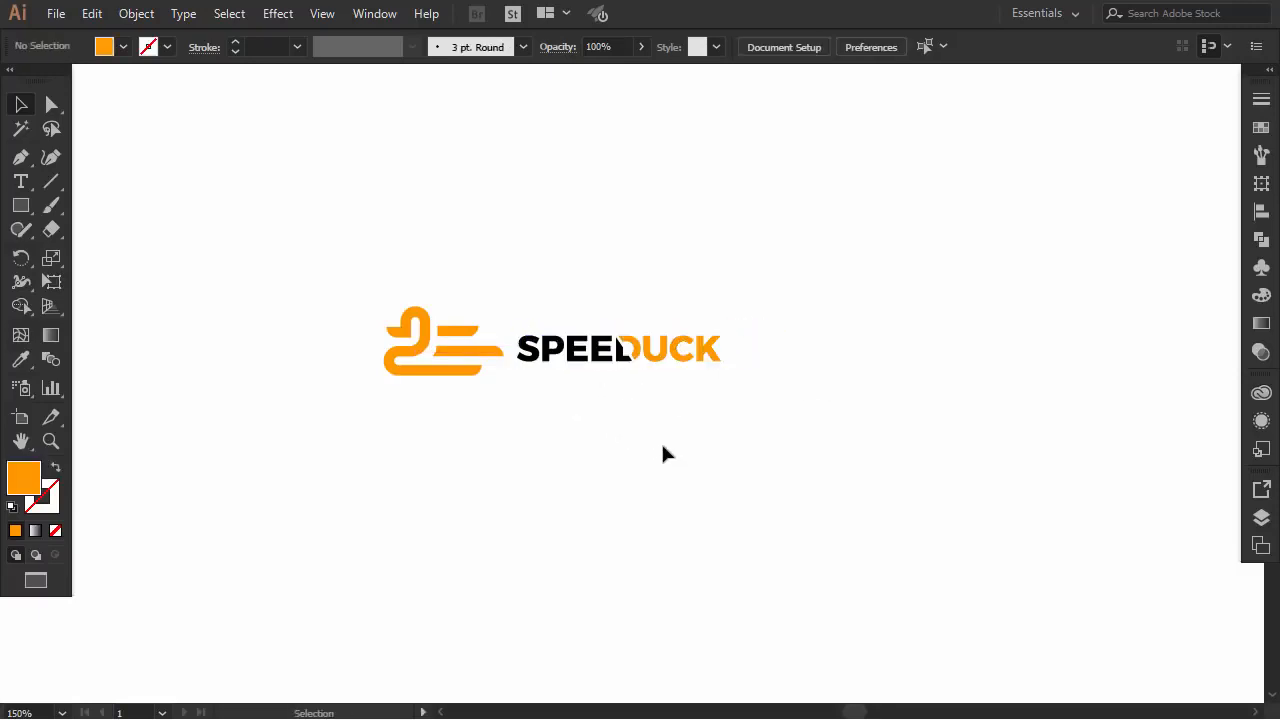
pyautogui.click(595, 362)
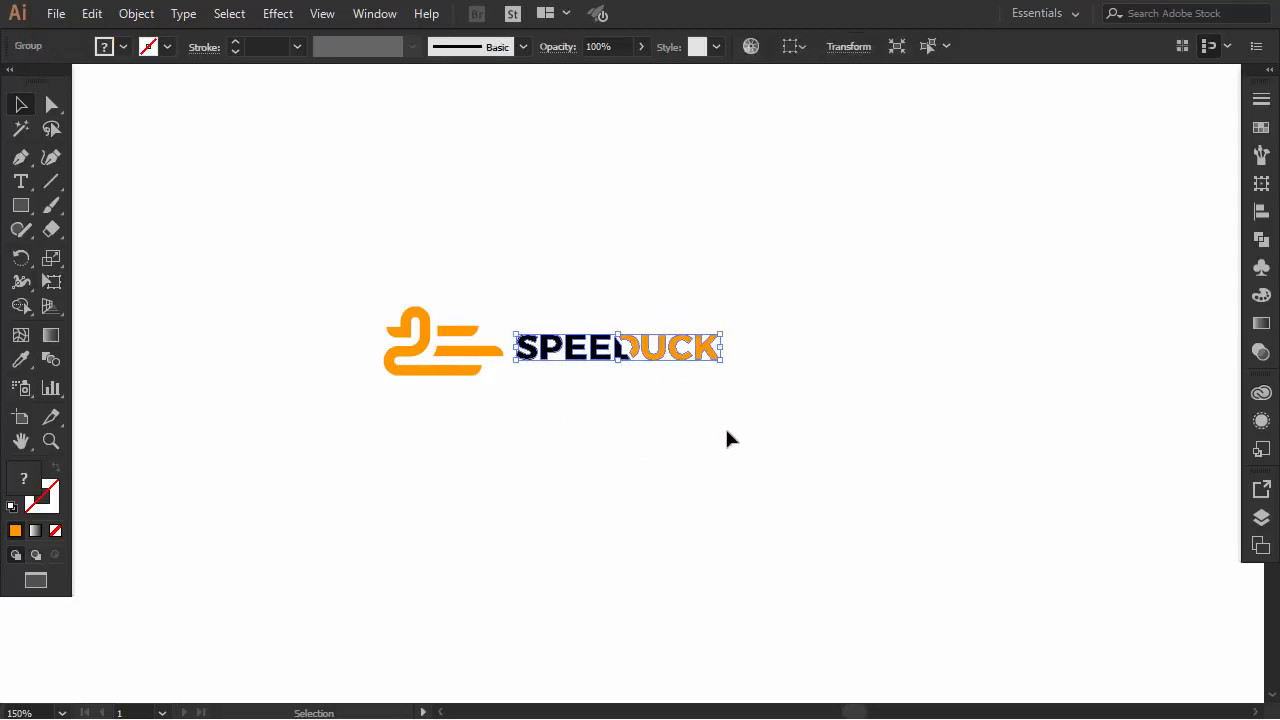
pyautogui.click(725, 435)
# - Scale the duck symbol down slightly and position it just left of the wordmark with a small gap
pyautogui.moveTo(501, 405); pyautogui.dragTo(501, 405)
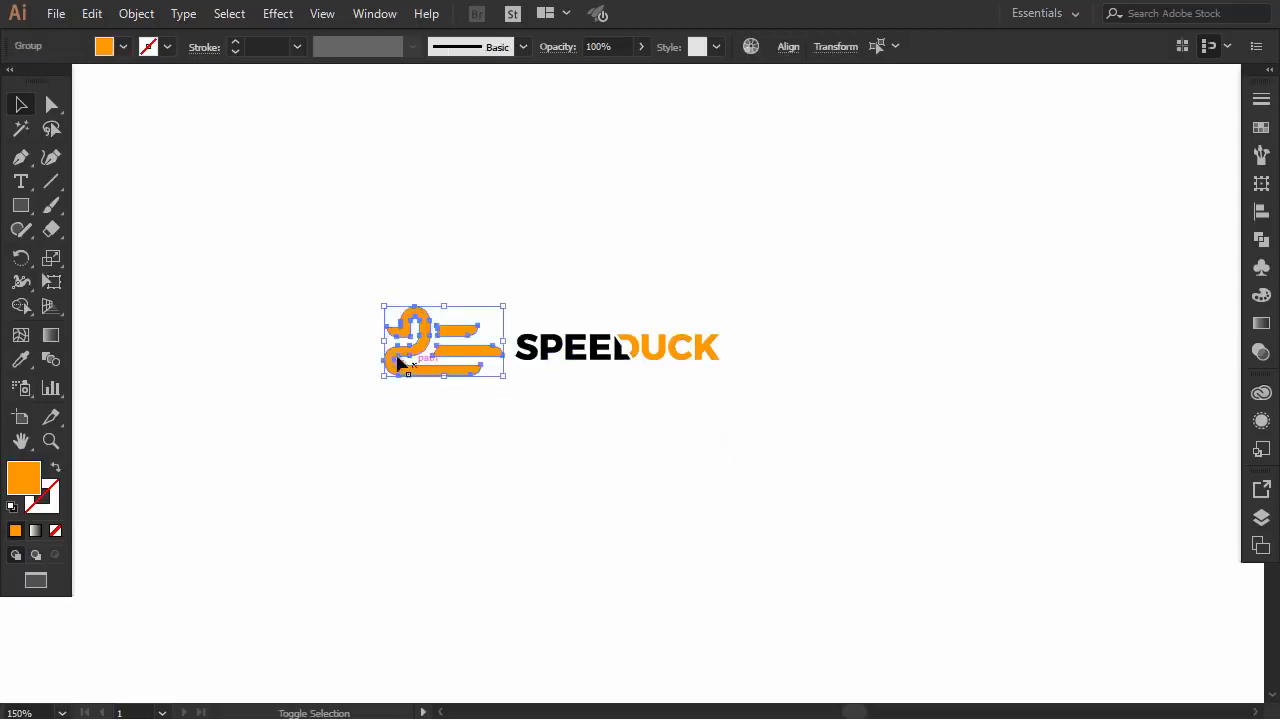
pyautogui.moveTo(382, 341); pyautogui.dragTo(409, 343)
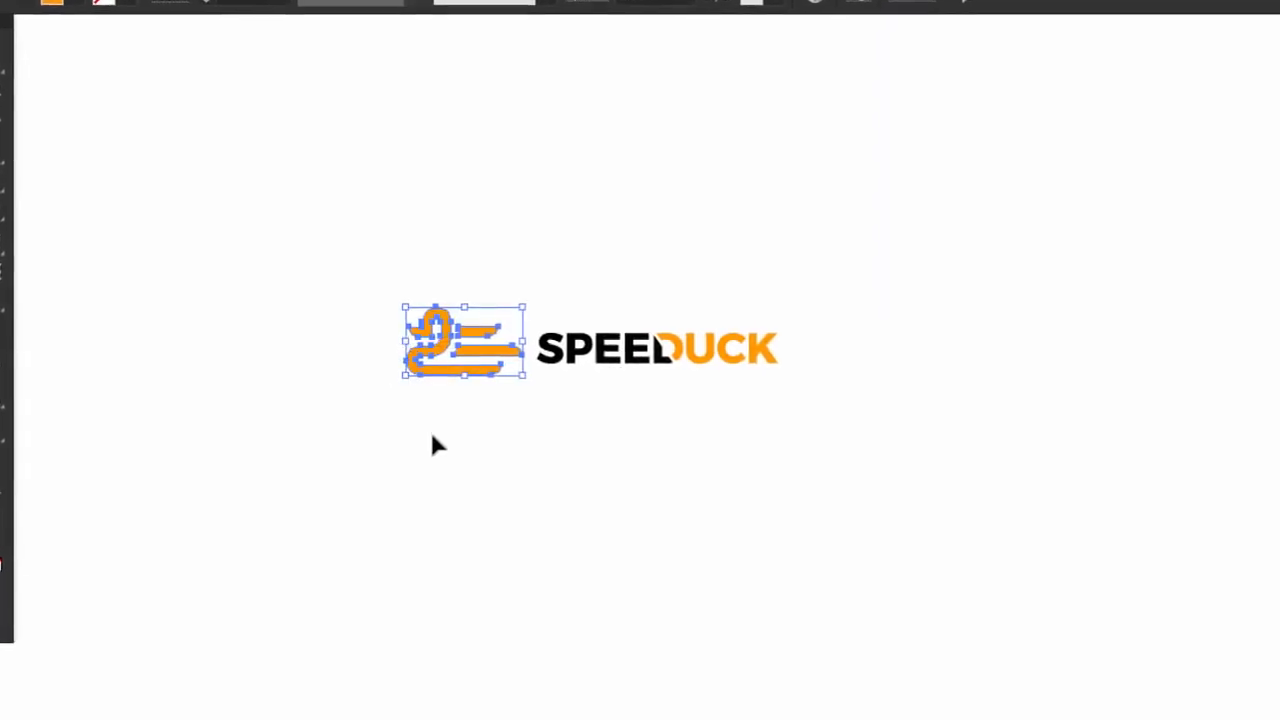
pyautogui.click(265, 332)
pyautogui.moveTo(280, 305); pyautogui.dragTo(532, 452)
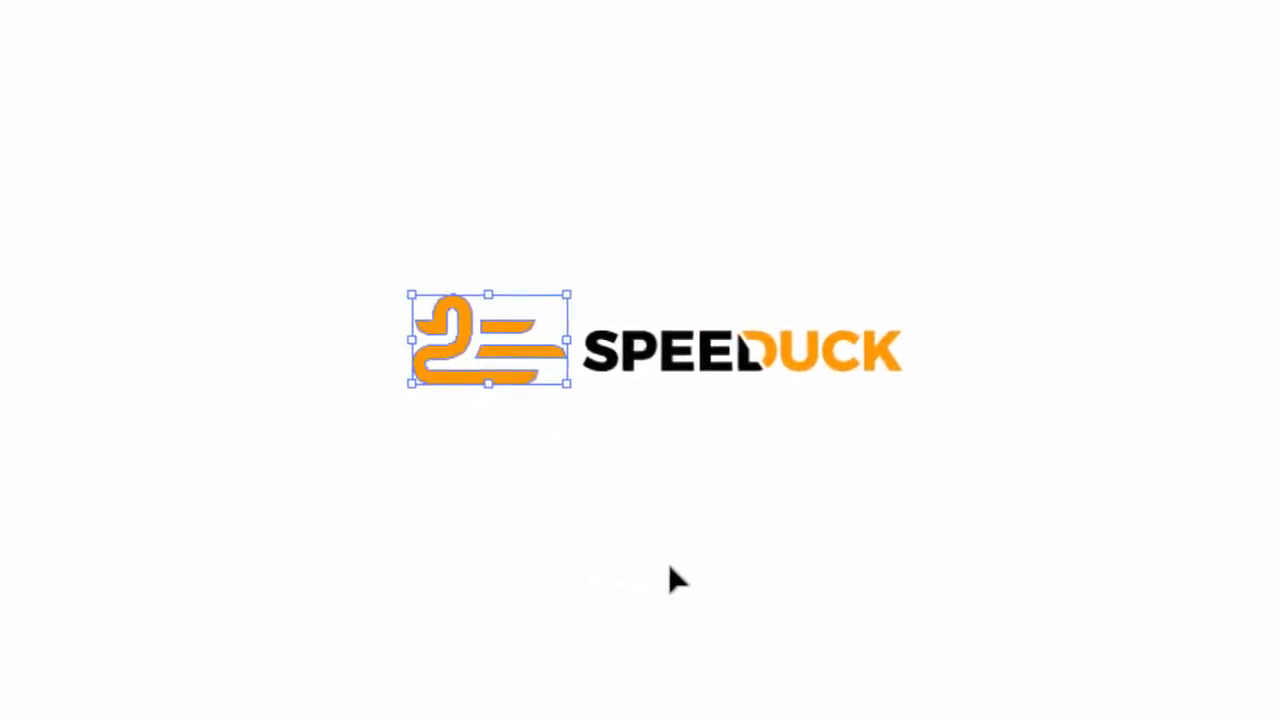
pyautogui.click(720, 540)
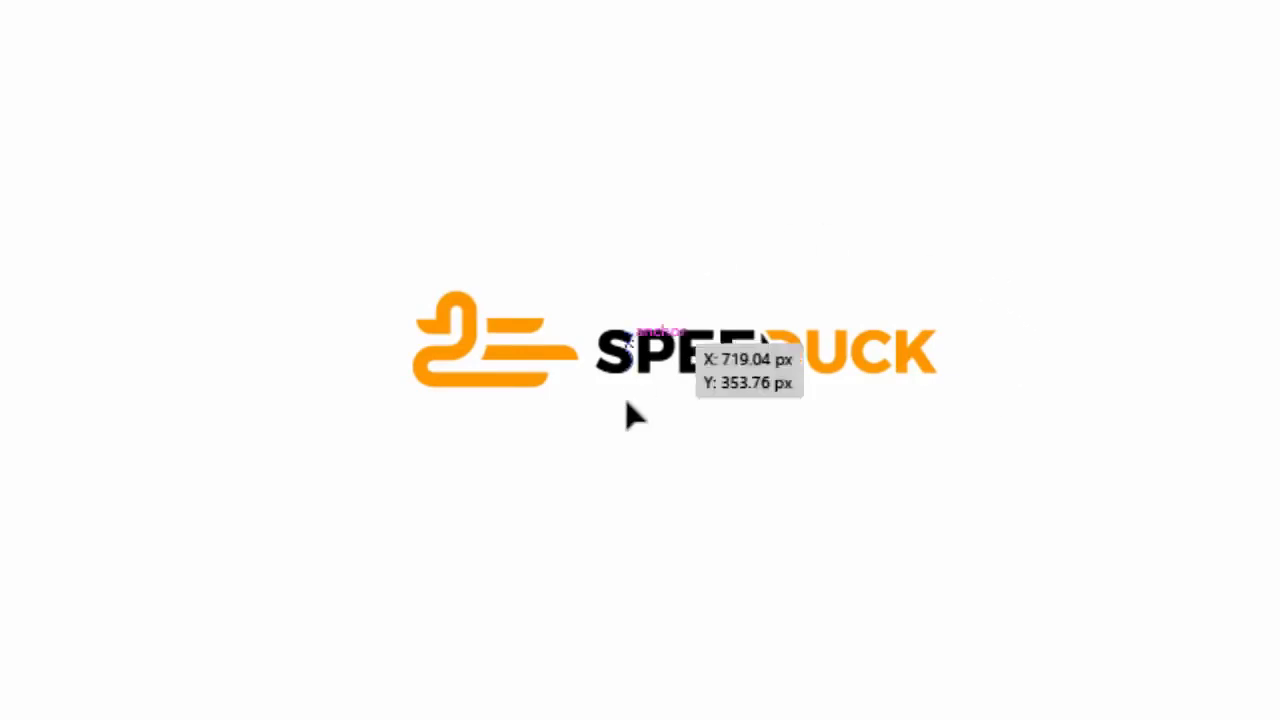
# - Change the fill of the black SPEE letters and the black part of the split D to dark grey
pyautogui.click(636, 374)
pyautogui.click(646, 414)
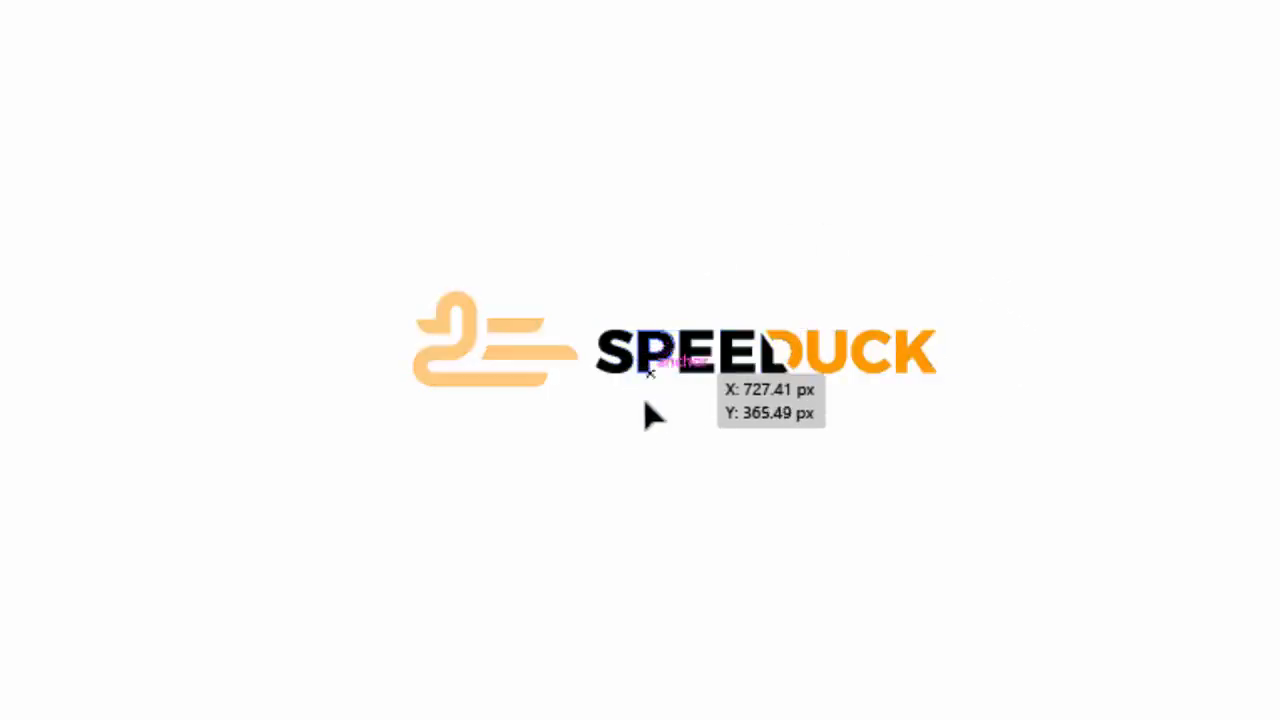
pyautogui.moveTo(609, 398); pyautogui.dragTo(778, 356)
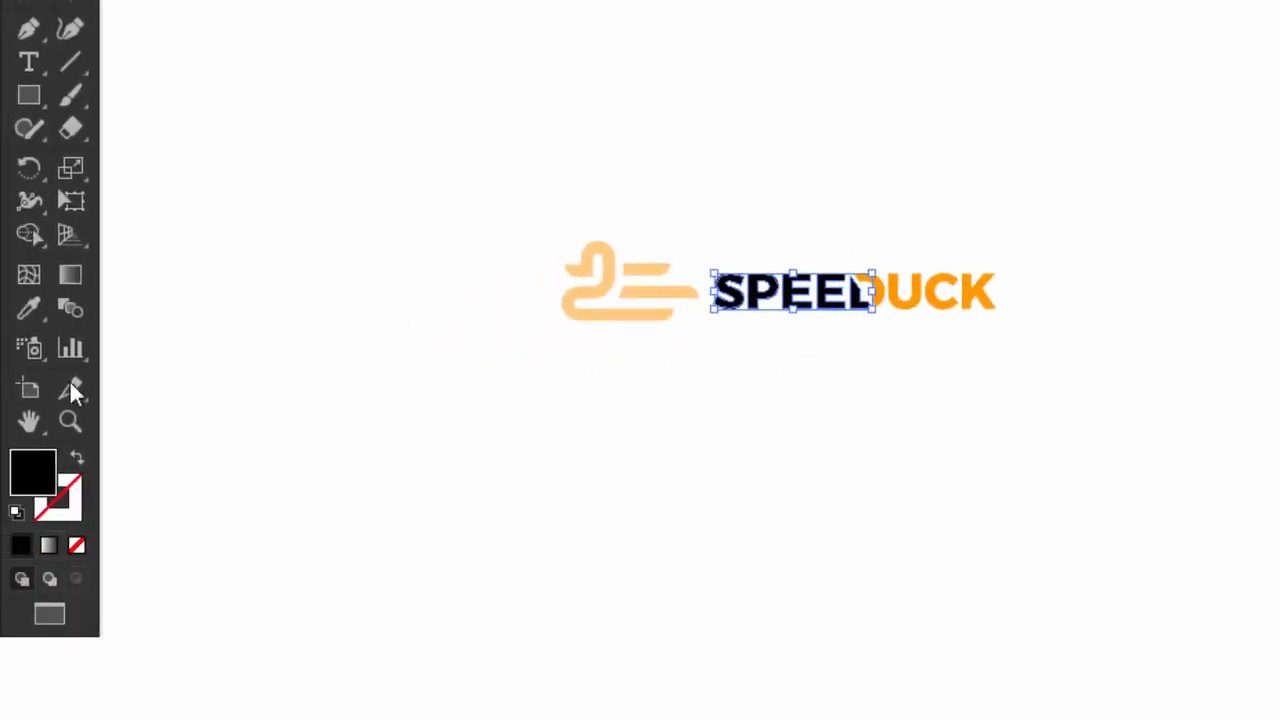
pyautogui.doubleClick(33, 472)
pyautogui.moveTo(552, 447); pyautogui.dragTo(522, 442)
pyautogui.click(1174, 158)
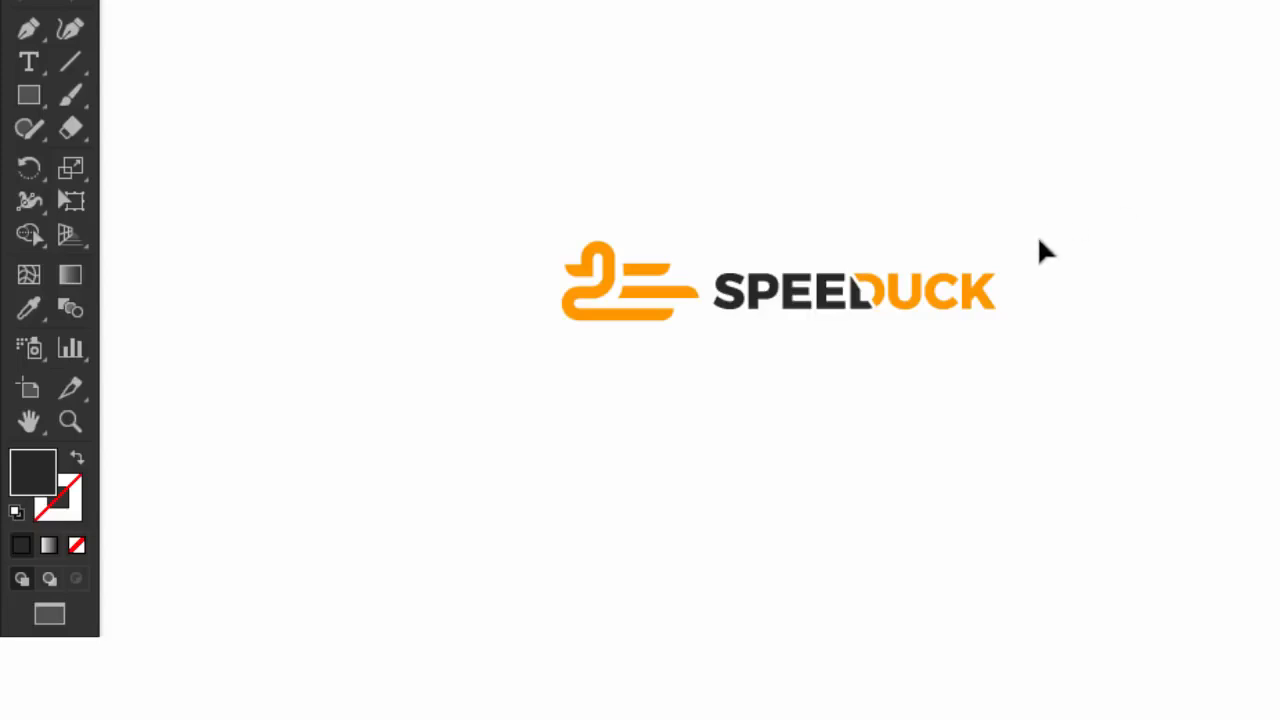
# - Enlarge the duck and wordmark together to about 1.4 times their size and reposition the logo near the middle of the view
pyautogui.moveTo(787, 305); pyautogui.dragTo(522, 369)
pyautogui.moveTo(997, 237); pyautogui.dragTo(1087, 199)
pyautogui.moveTo(795, 280); pyautogui.dragTo(796, 292)
pyautogui.moveTo(649, 379); pyautogui.dragTo(689, 344)
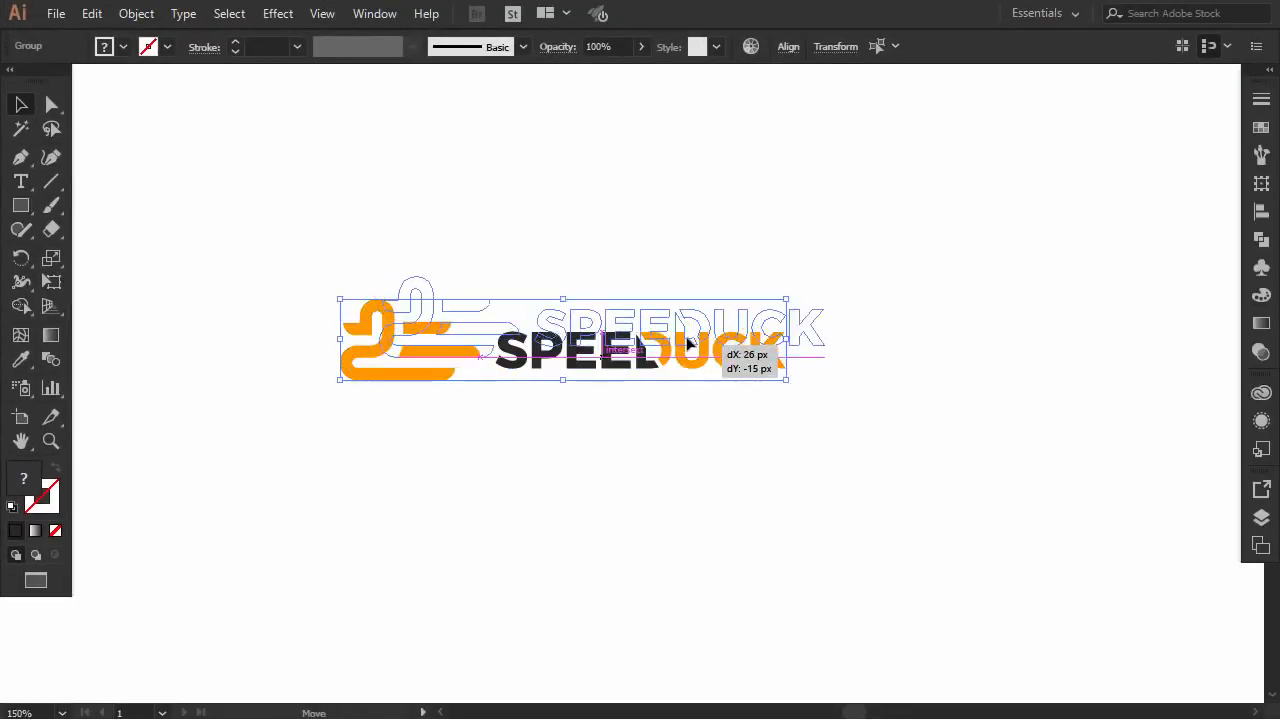
pyautogui.click(652, 404)
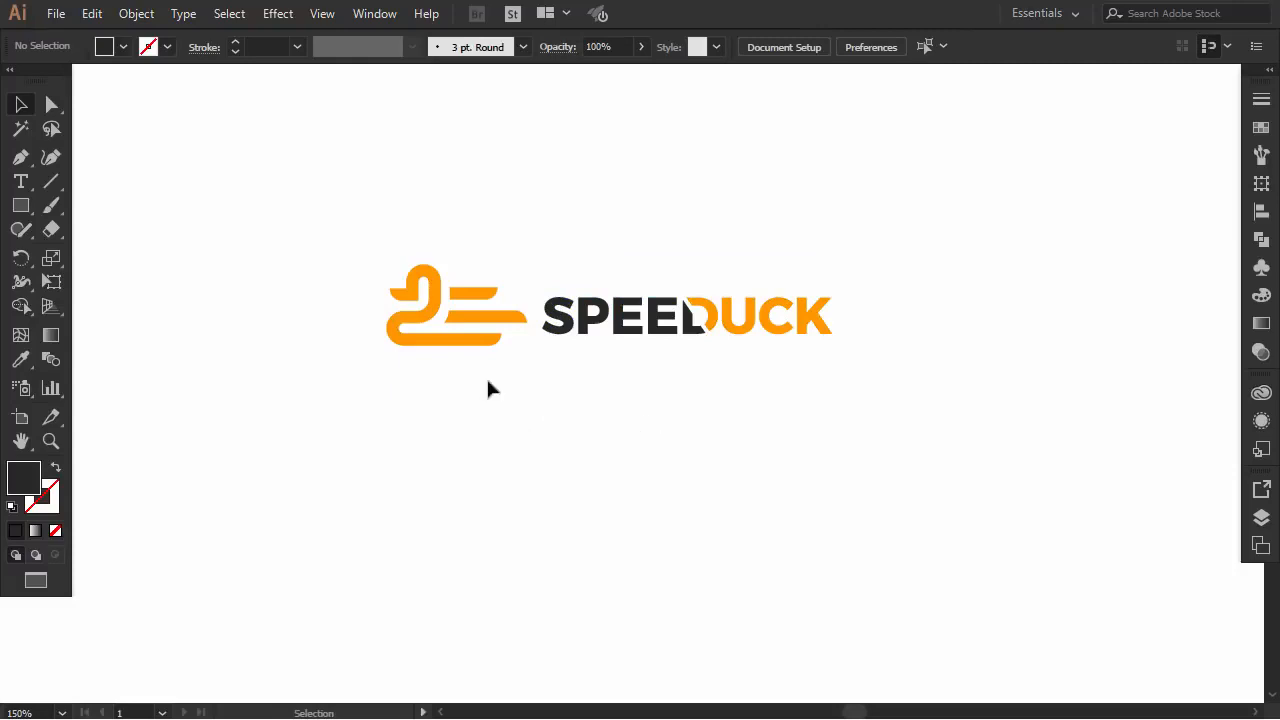
pyautogui.moveTo(871, 238); pyautogui.dragTo(345, 362)
pyautogui.moveTo(449, 343); pyautogui.dragTo(454, 383)
pyautogui.click(488, 449)
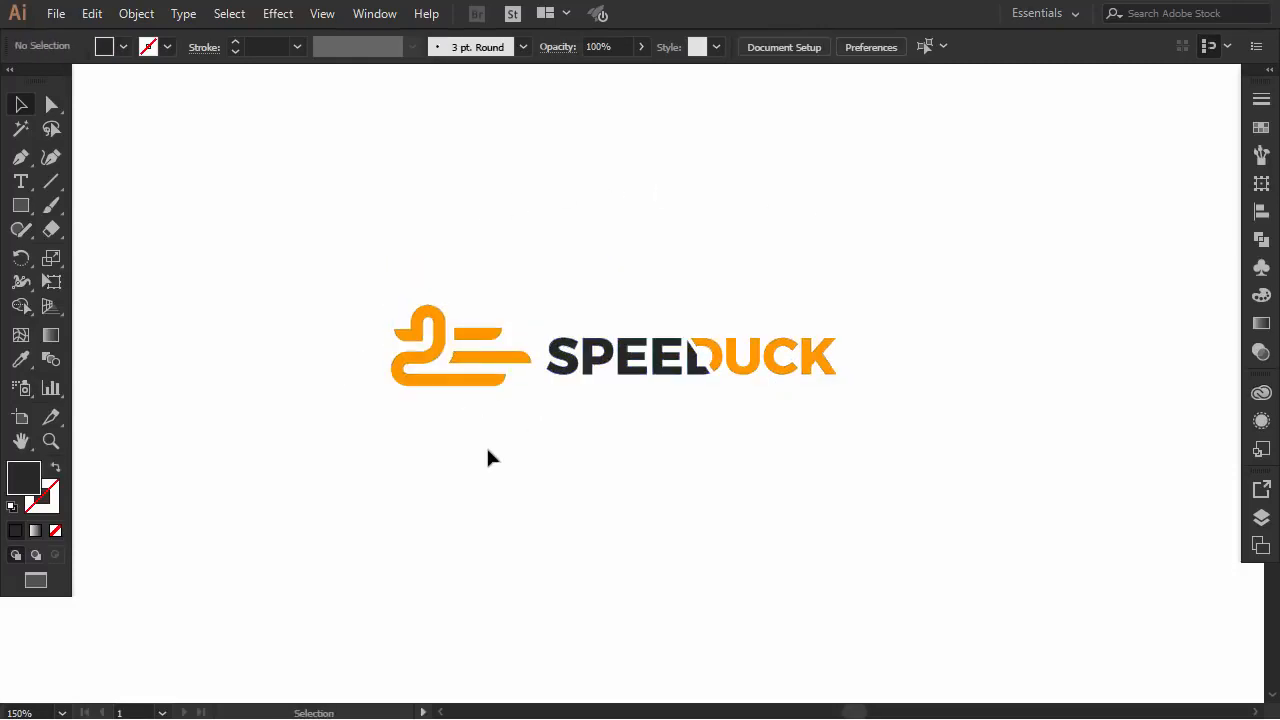